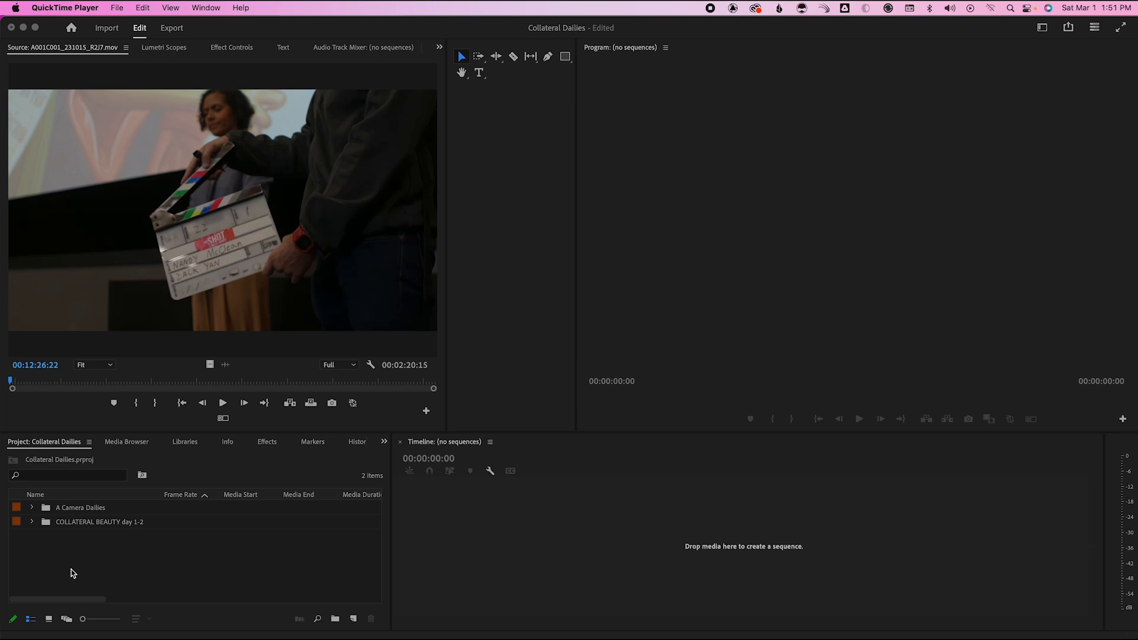
Create a new sequence named Dailies in the project's top level
right_click(66, 563)
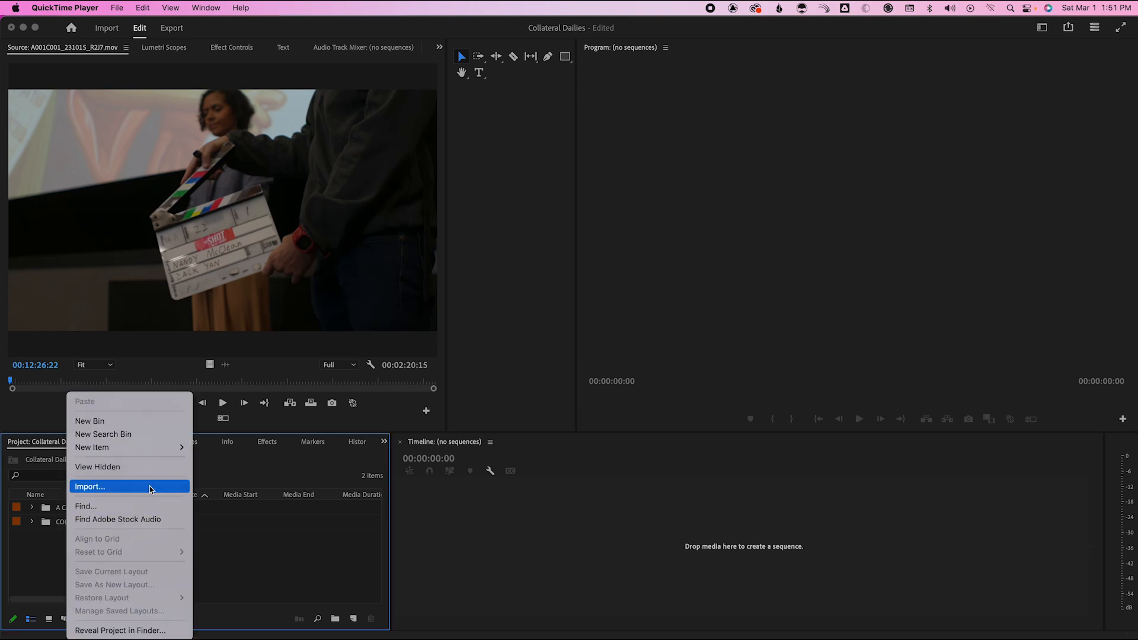
mouse_move(169, 447)
left_click(215, 445)
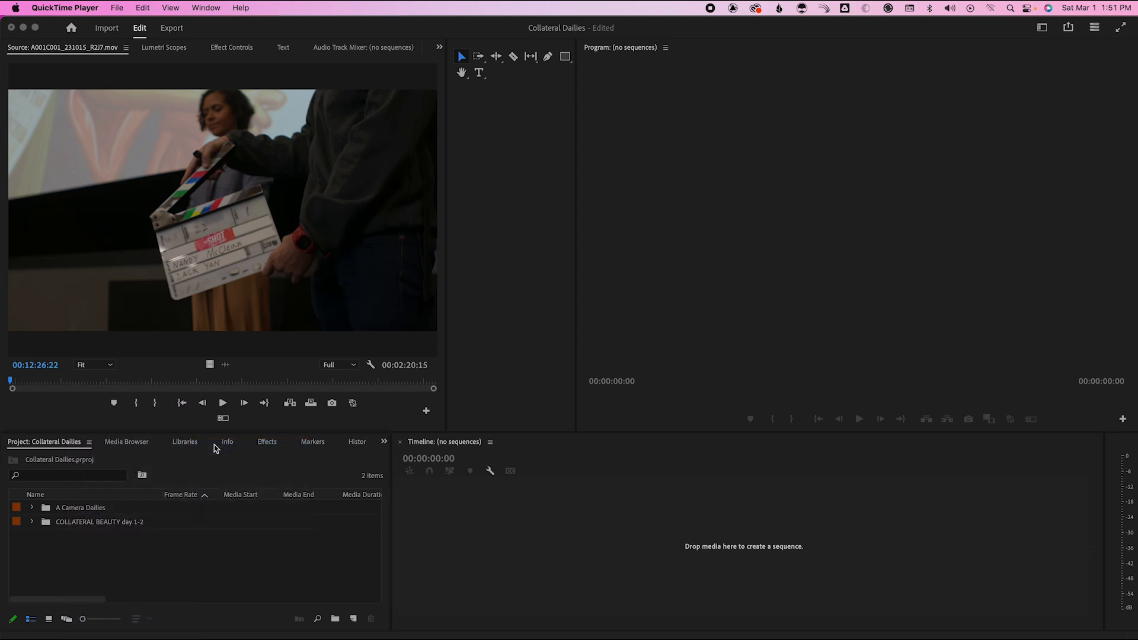
type("Dailies")
key("Return")
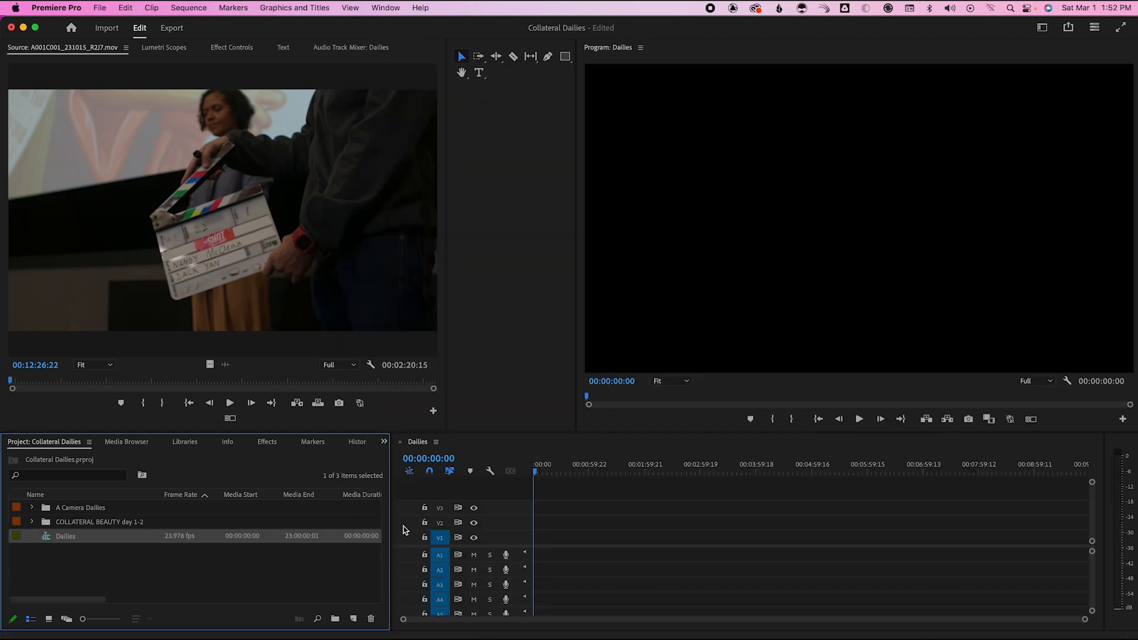
Place clips A001C001 through A001C022 from the A Camera Dailies bin on track V1 at the start of the Dailies sequence
left_click(32, 509)
left_click(106, 522)
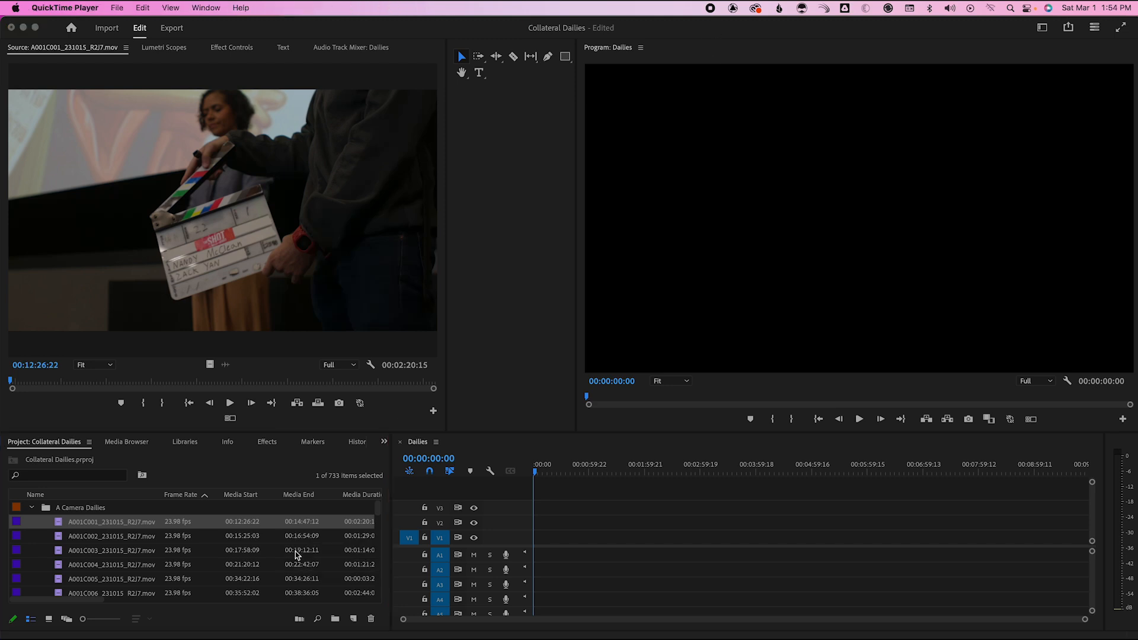
scroll(236, 555, "down", 3)
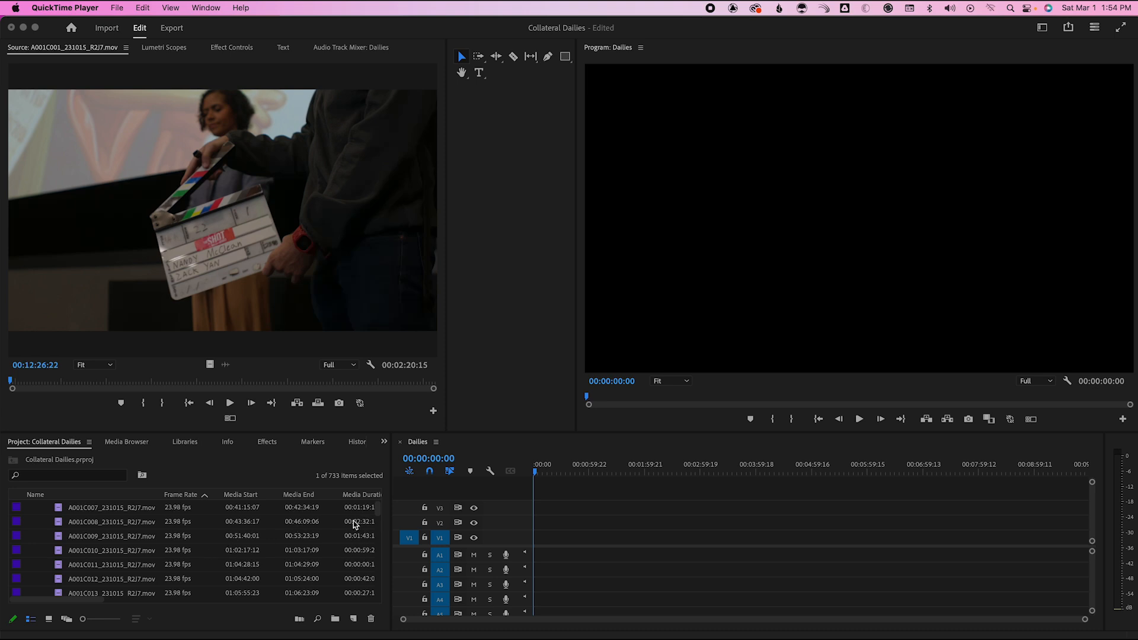
scroll(253, 533, "down", 3)
scroll(254, 532, "down", 3)
left_click(101, 538)
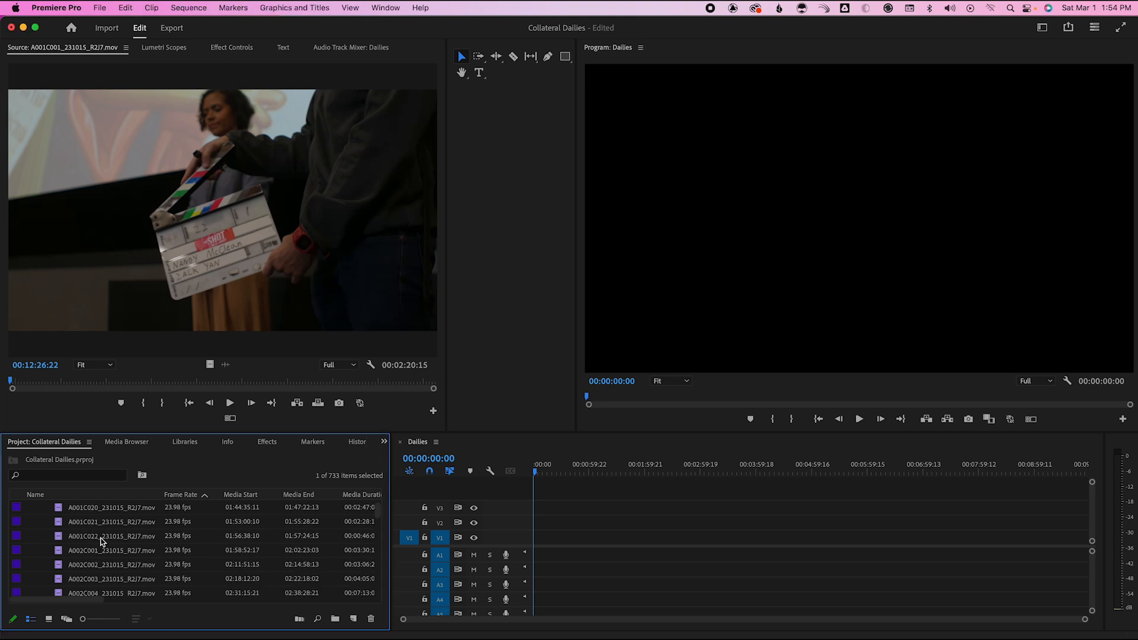
left_click(101, 538, "shift")
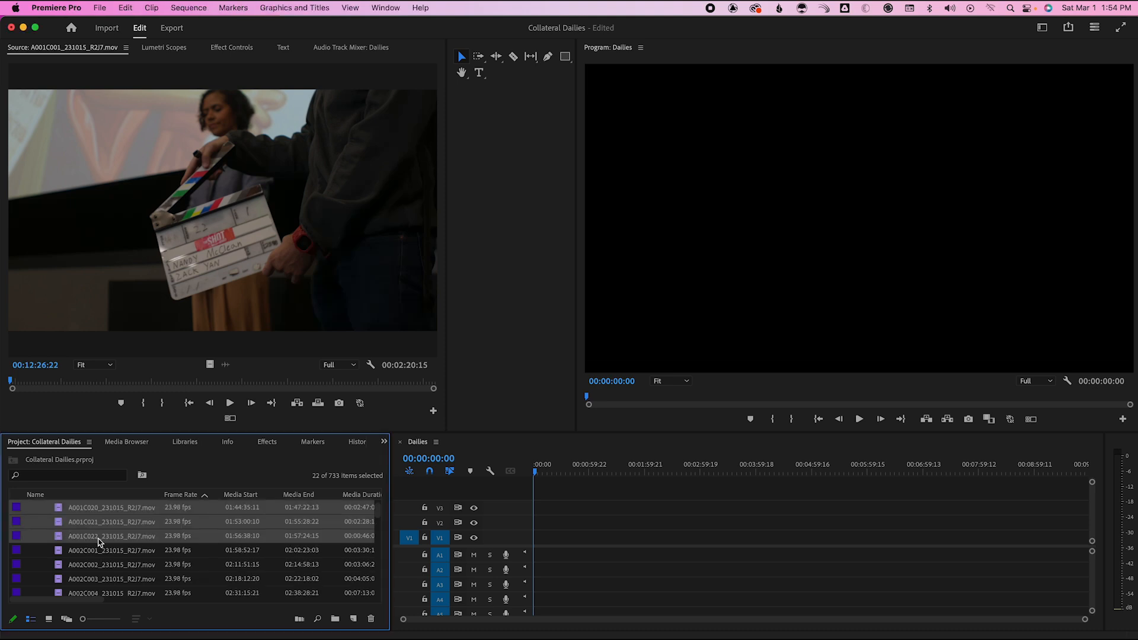
left_click_drag(96, 540, 533, 543)
left_click(666, 360)
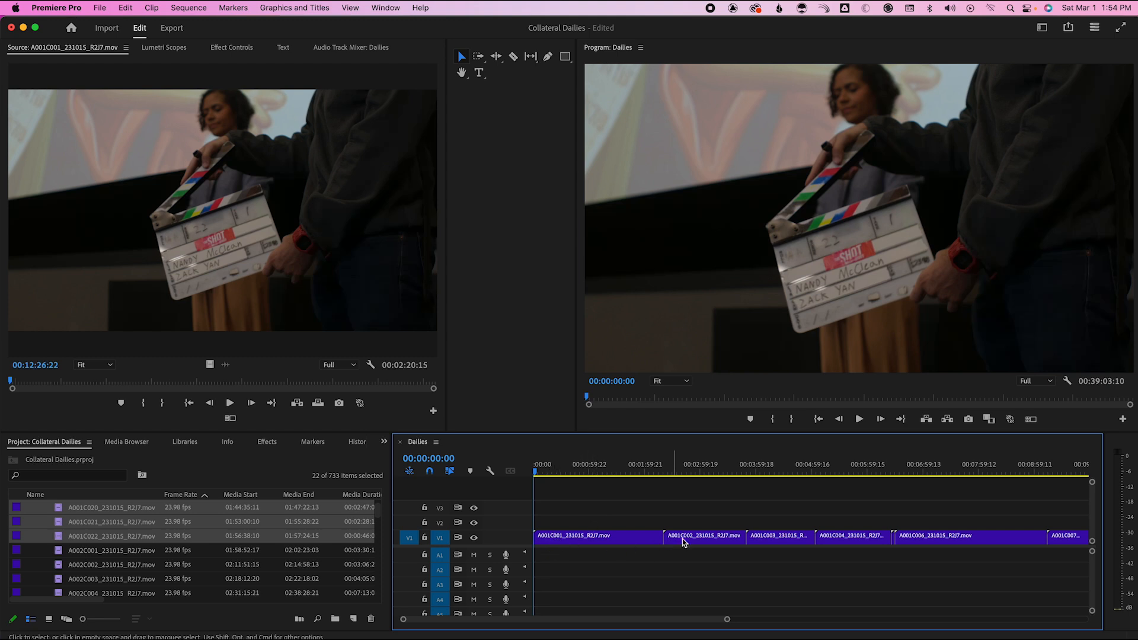
Review the video clips laid out along the Dailies sequence, then return the playhead to the start
left_click(904, 466)
left_click_drag(904, 466, 894, 469)
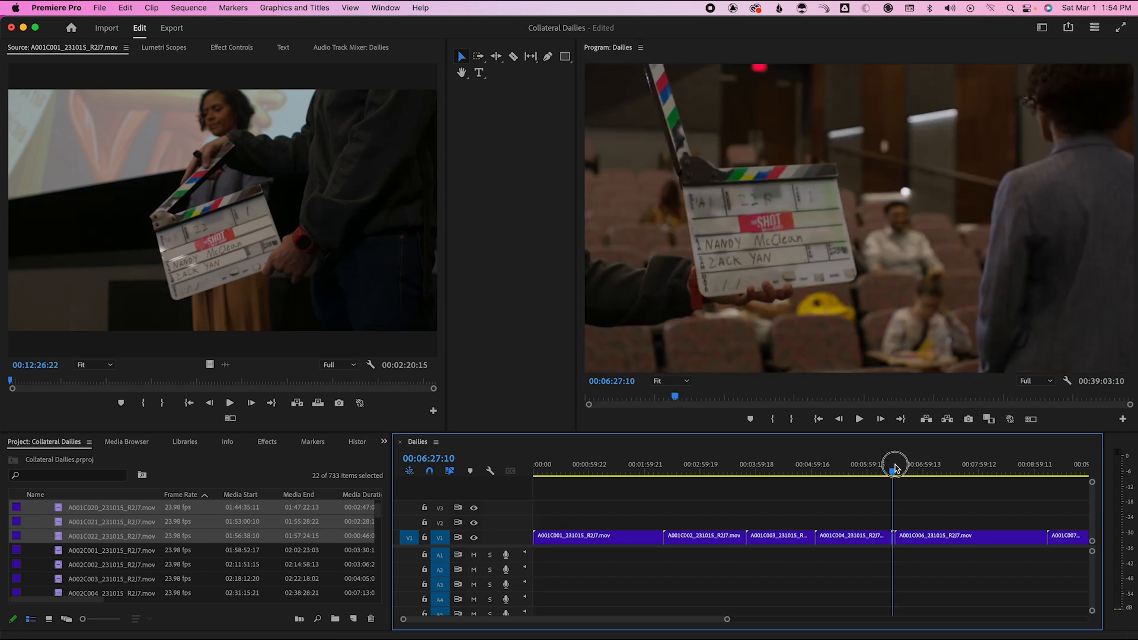
left_click(893, 542)
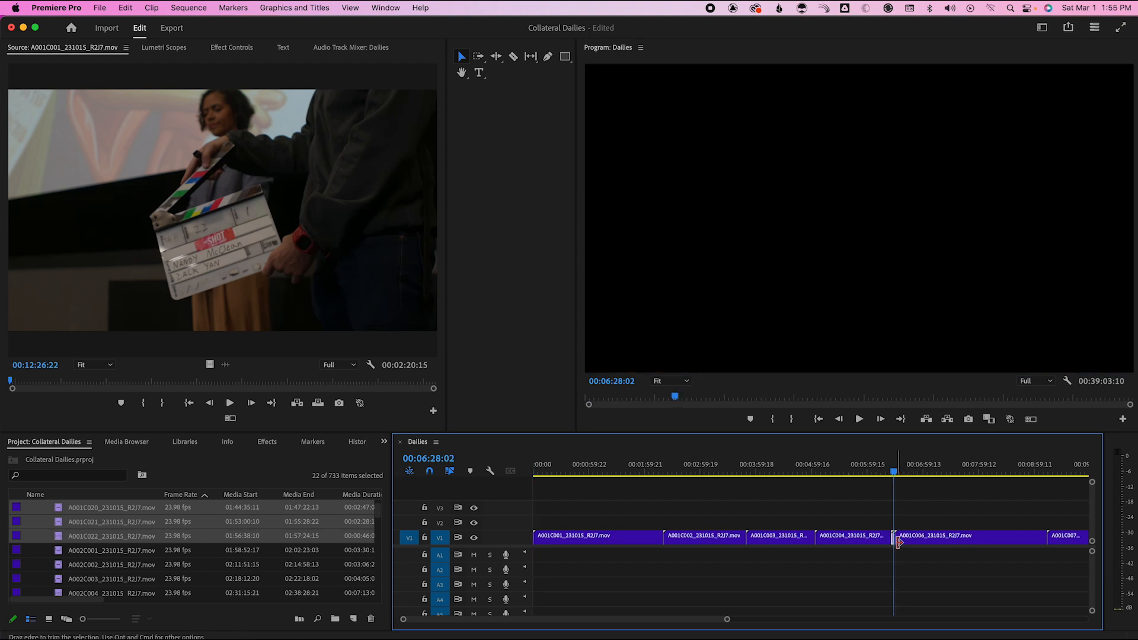
key("minus")
scroll(911, 567, "right", 15)
scroll(912, 567, "left", 15)
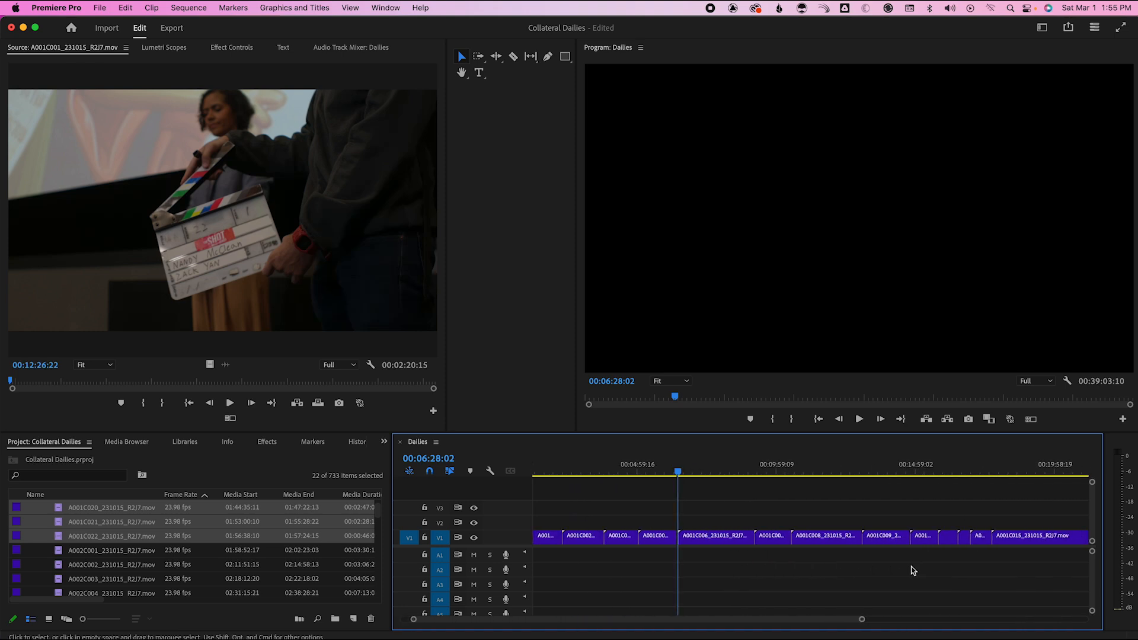
left_click(524, 465)
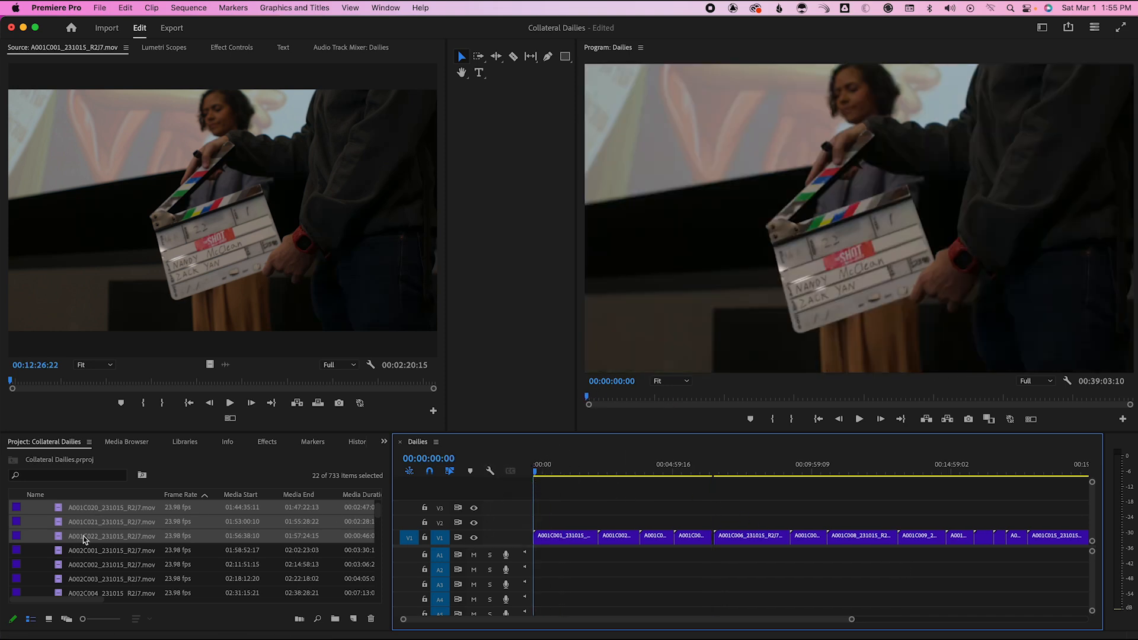
Collapse the A Camera Dailies bin and select 22_001.WAV in bin 22 of COLLATERAL BEAUTY day 1-2
scroll(83, 538, "up", 7)
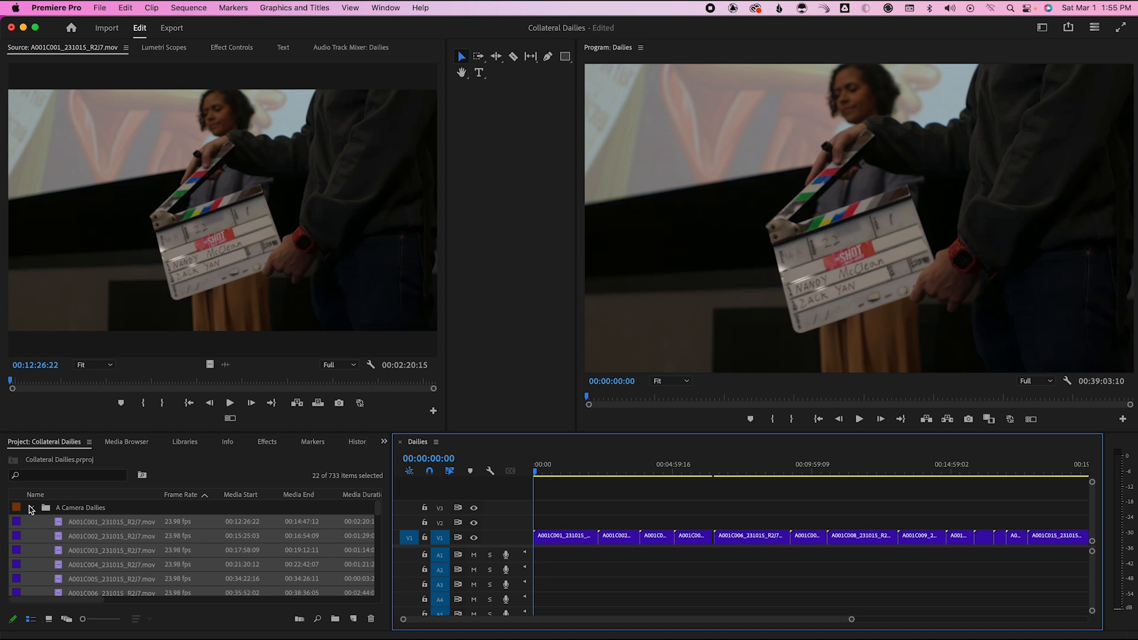
left_click(32, 508)
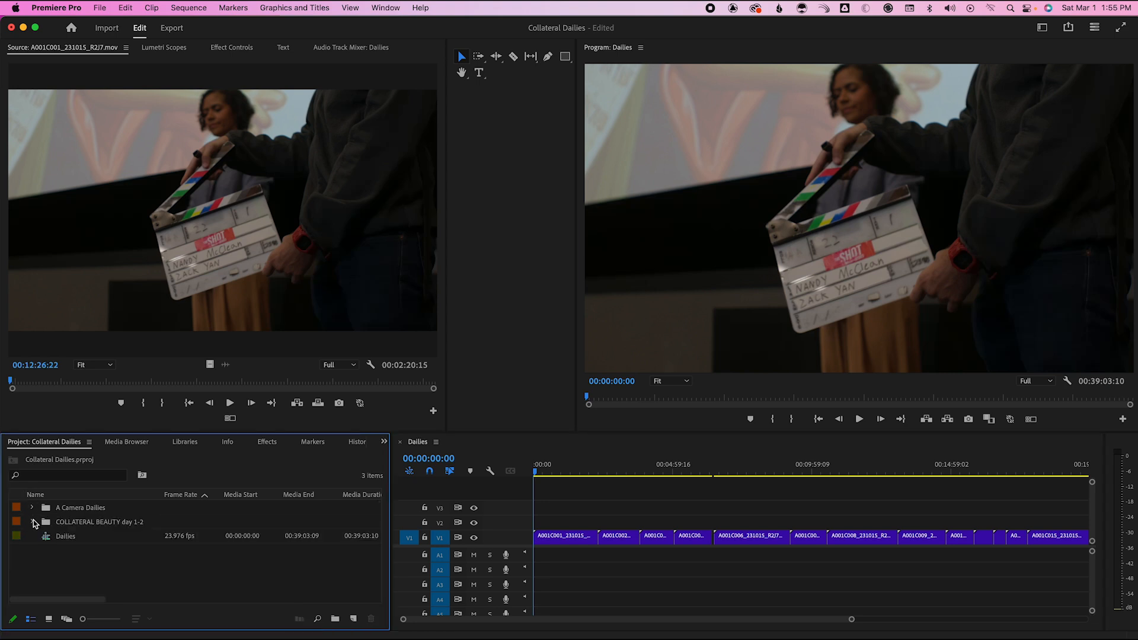
left_click(33, 522)
scroll(107, 556, "down", 1)
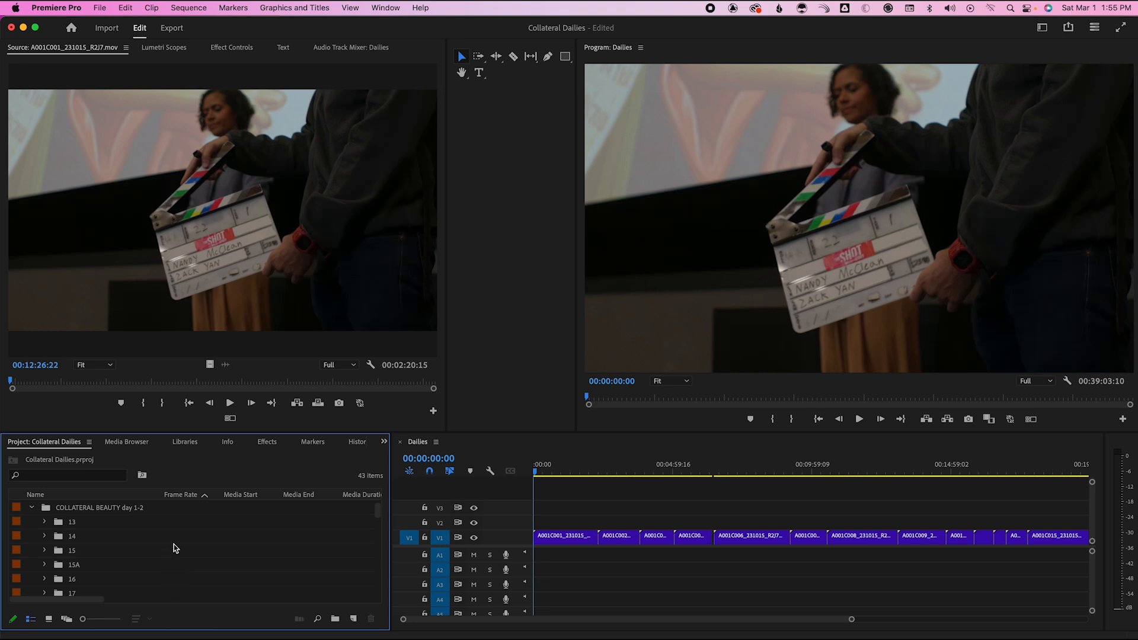
scroll(173, 548, "down", 7)
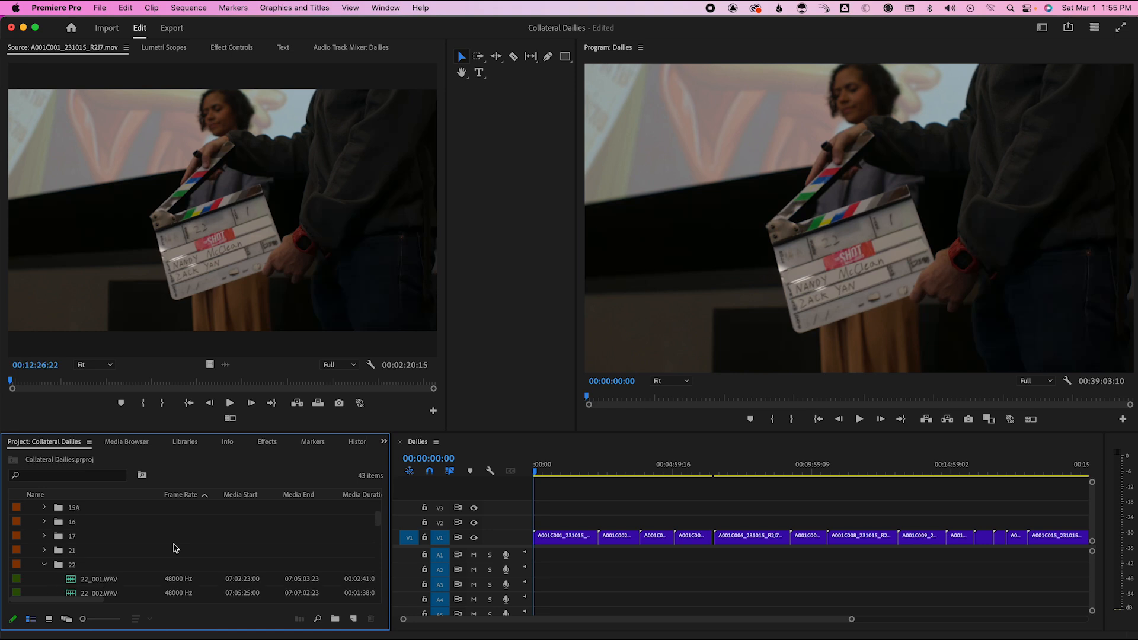
scroll(173, 548, "up", 6)
scroll(174, 547, "down", 3)
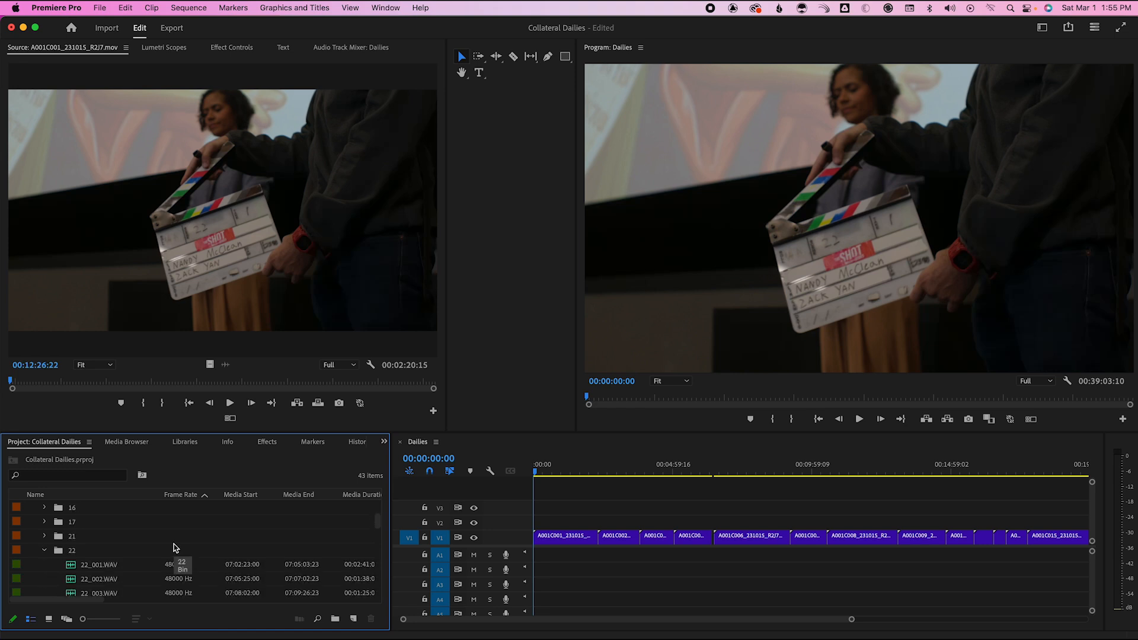
left_click(106, 566)
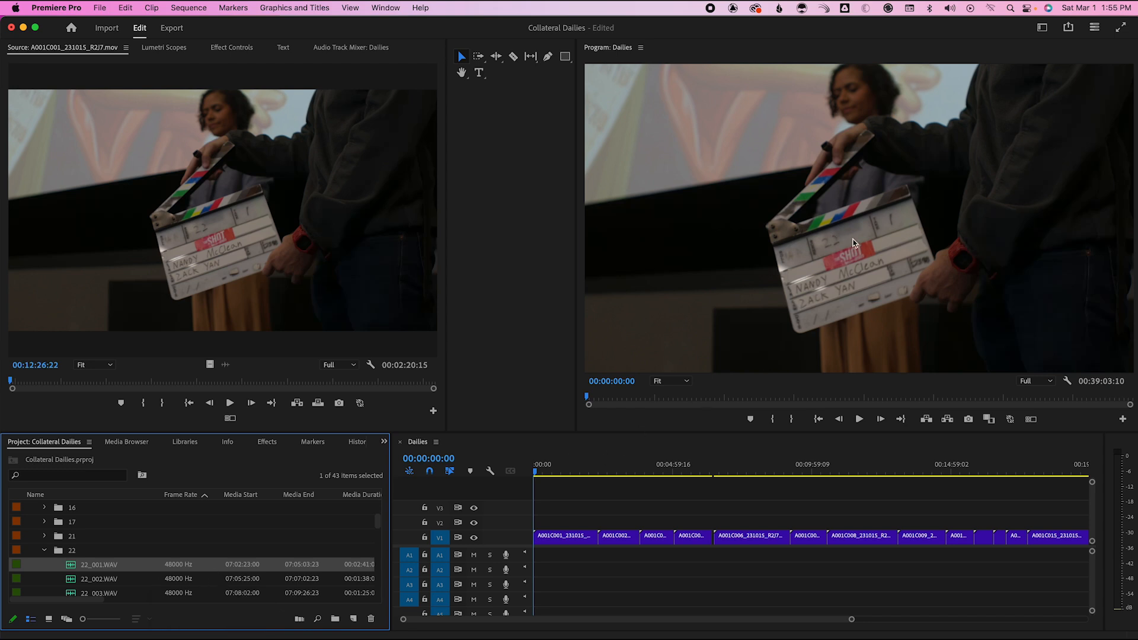
Open bin 22 in its own view and delete 22_ROOMTONE.WAV from it
scroll(174, 588, "down", 5)
scroll(174, 588, "up", 2)
scroll(174, 588, "up", 3)
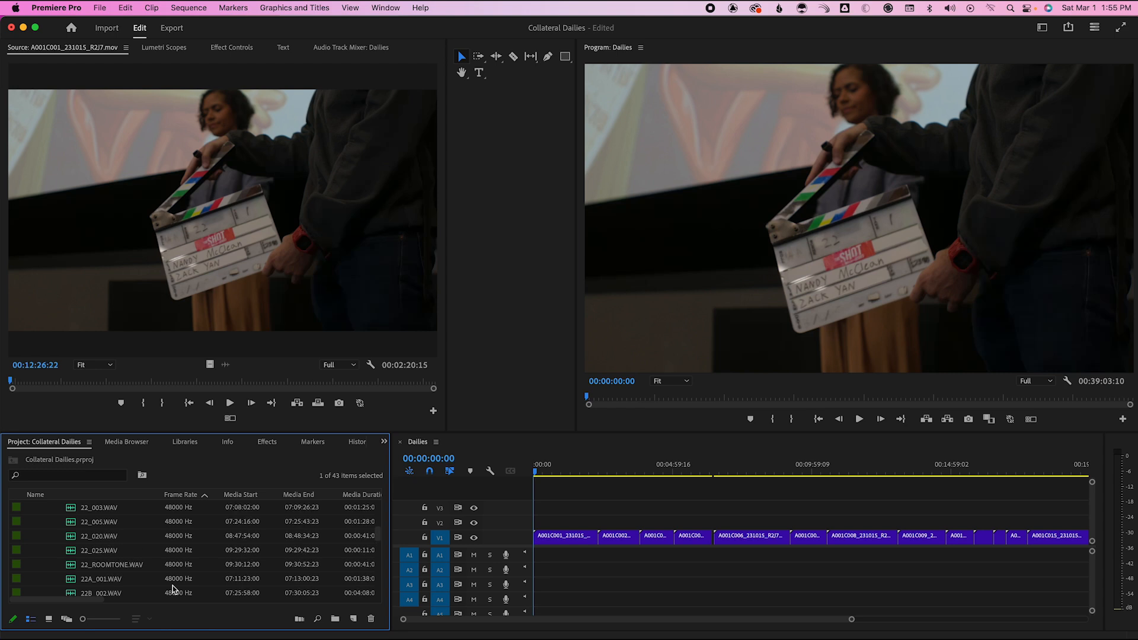
scroll(175, 588, "up", 1)
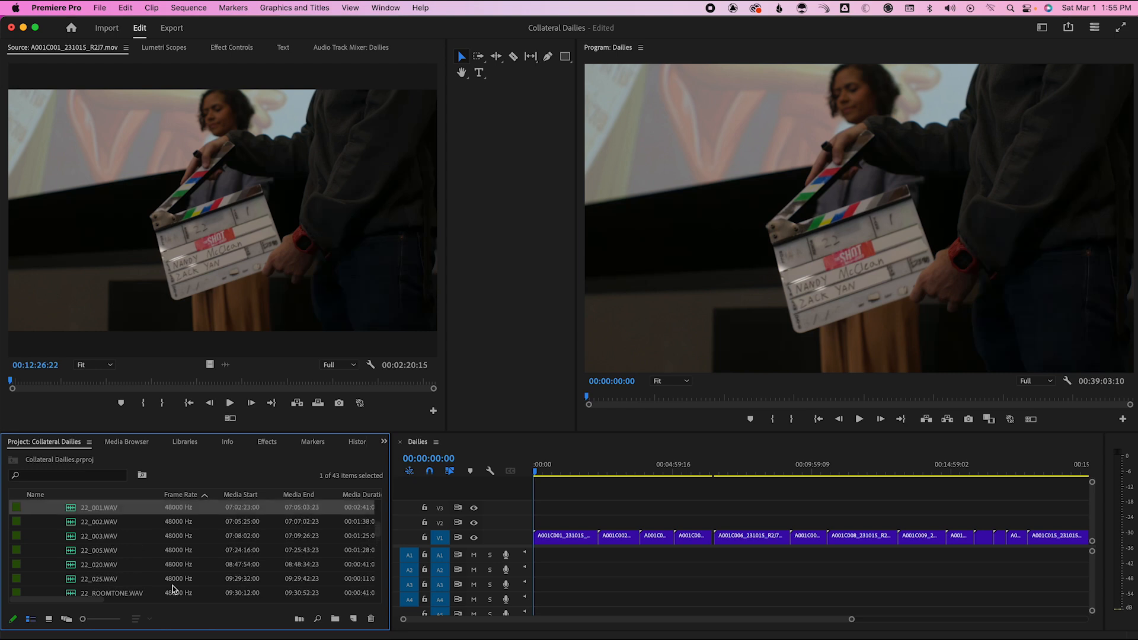
scroll(202, 582, "up", 10)
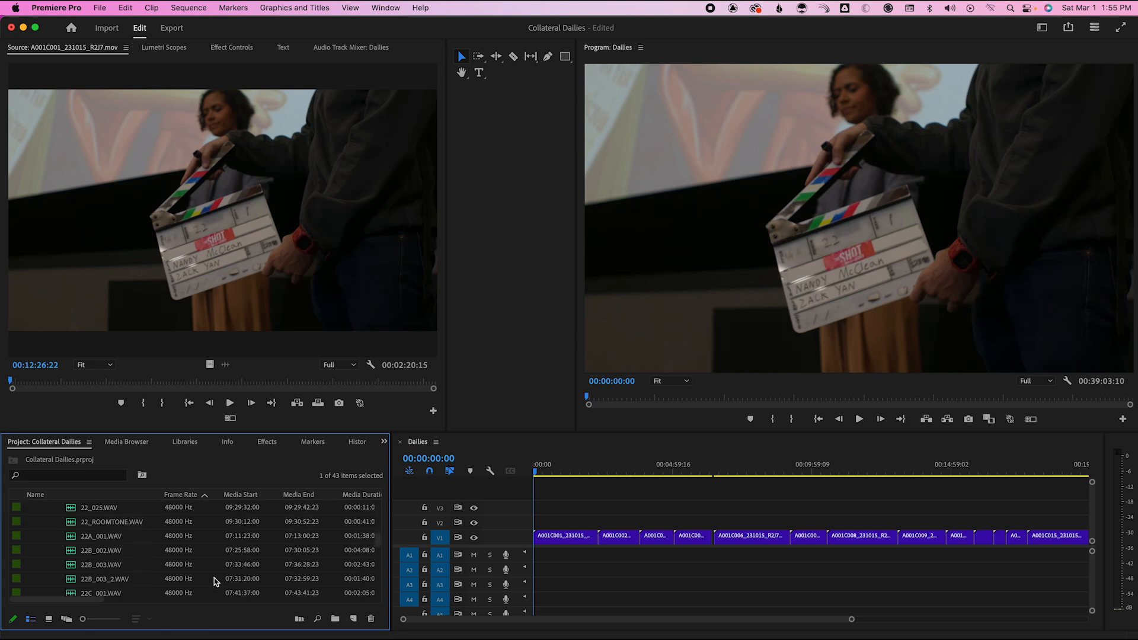
scroll(215, 581, "down", 5)
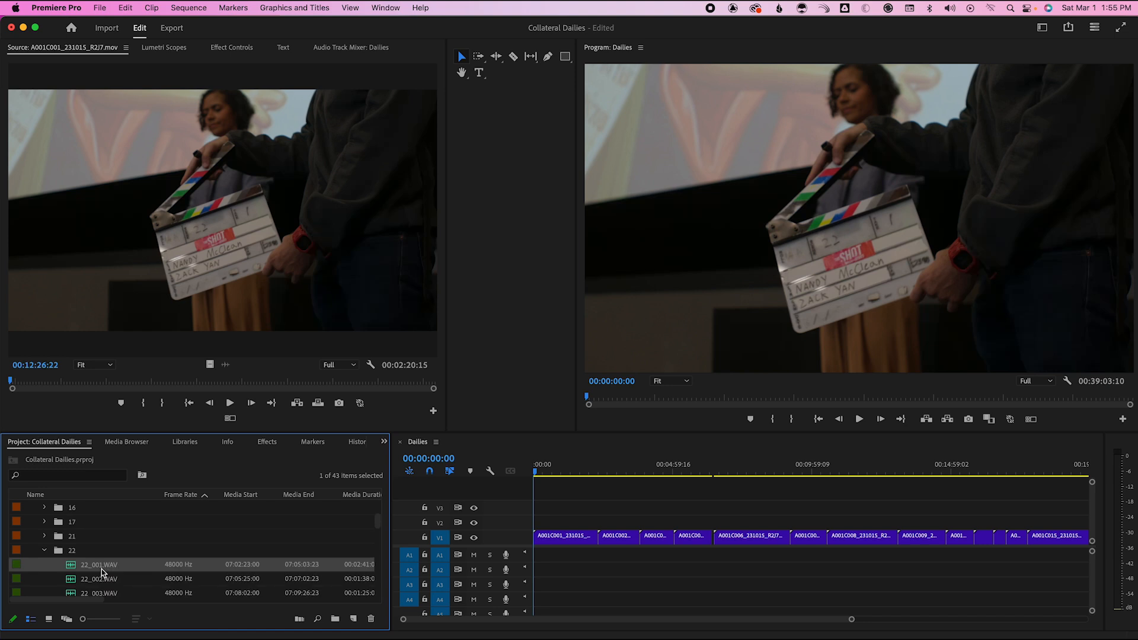
double_click(58, 551)
scroll(125, 567, "down", 2)
left_click(105, 566)
key("Delete")
Look through the remaining audio files in bin 22 and sort them by Media Start
scroll(153, 576, "down", 1)
scroll(153, 576, "down", 2)
scroll(153, 576, "up", 5)
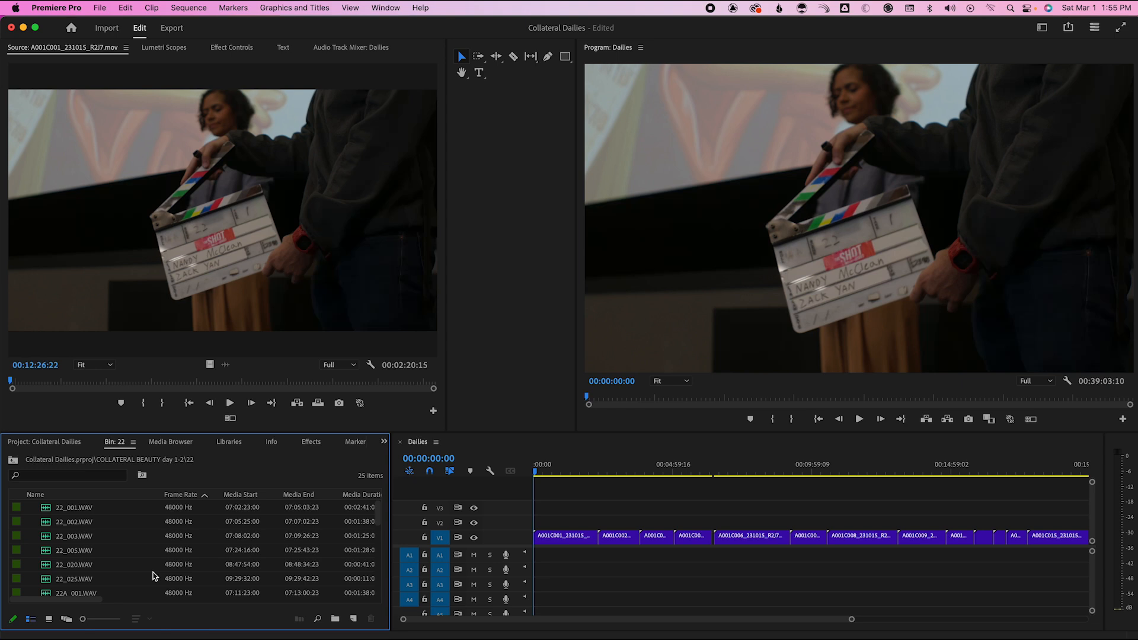
scroll(153, 576, "down", 8)
scroll(153, 576, "up", 1)
scroll(153, 575, "down", 10)
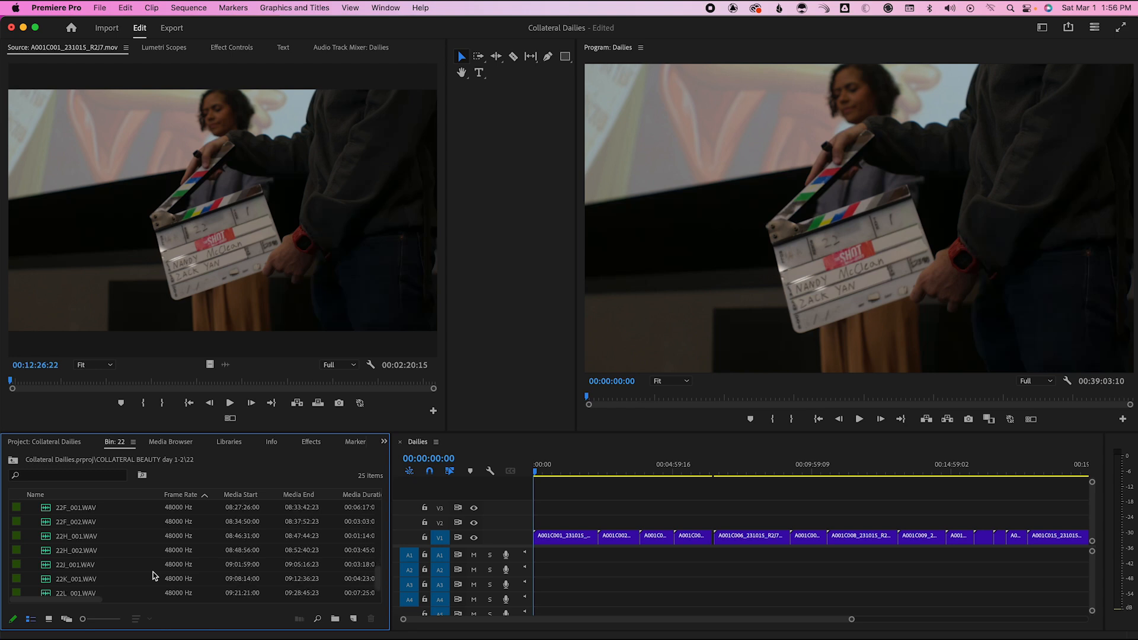
scroll(153, 571, "up", 18)
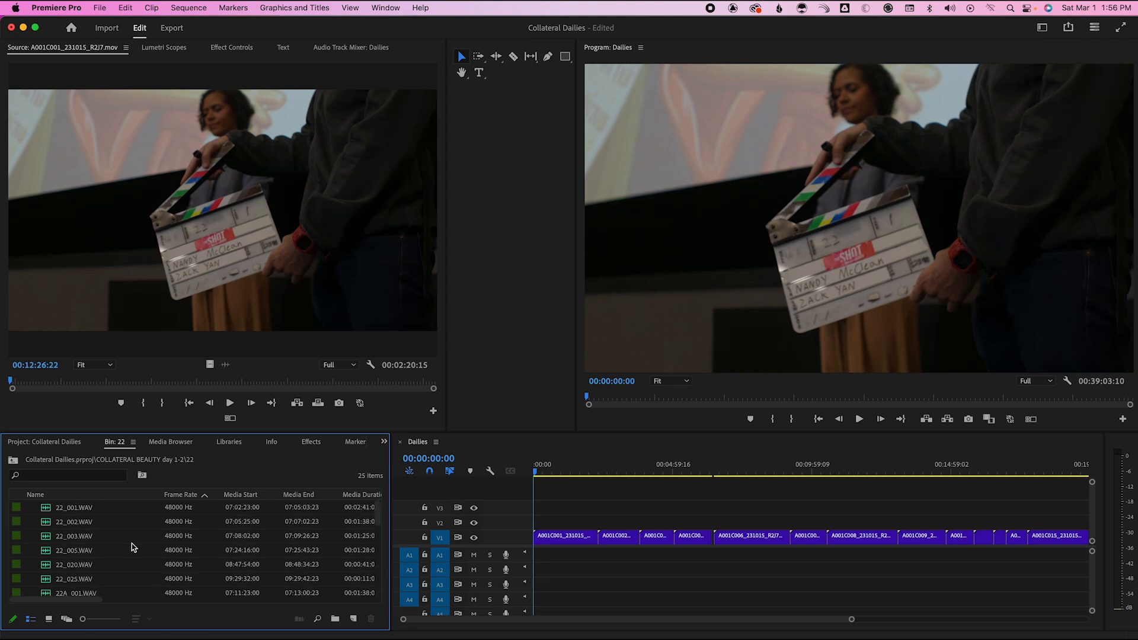
left_click(240, 496)
Place all audio files from bin 22 on the audio tracks from A1 down, starting at the beginning of the Dailies sequence
left_click(103, 508)
scroll(104, 514, "down", 2)
scroll(103, 513, "down", 15)
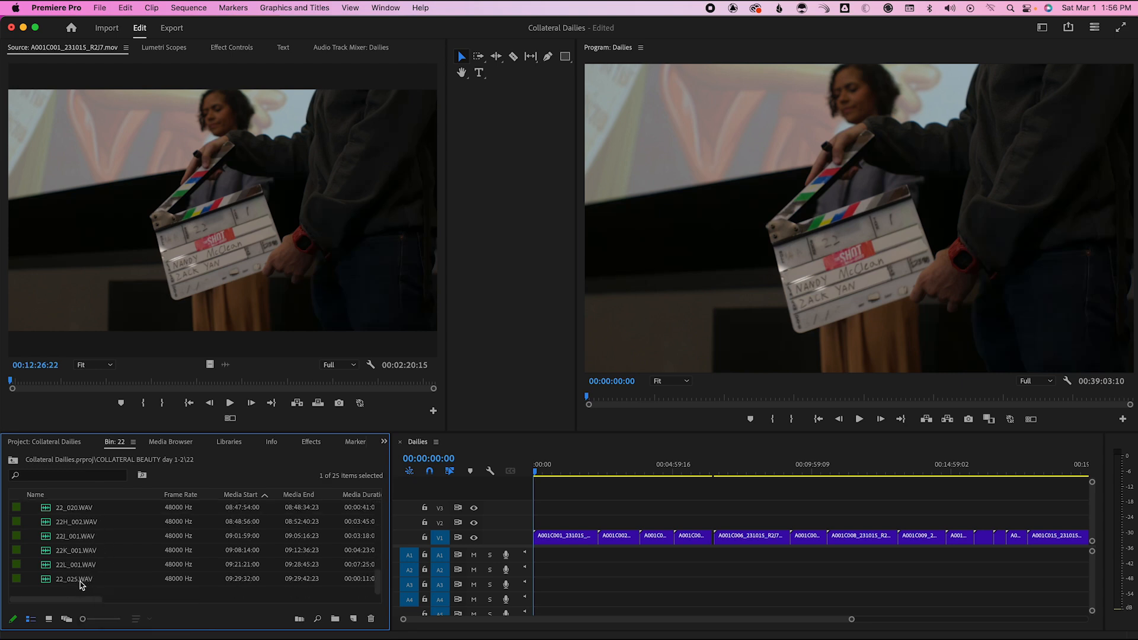
key("super+a")
scroll(83, 581, "up", 15)
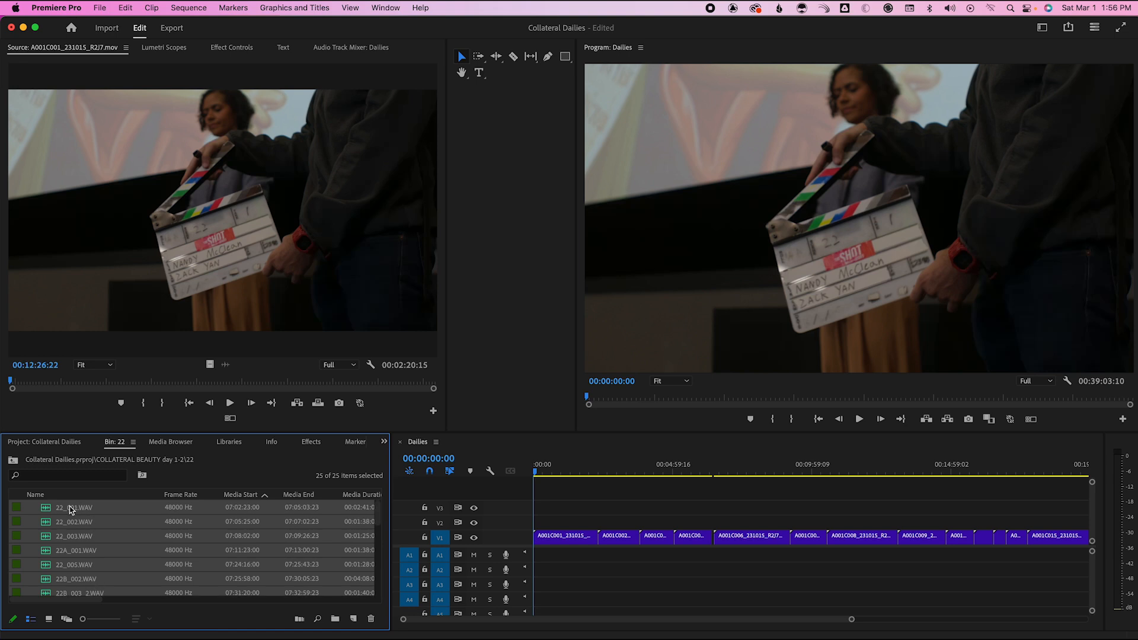
left_click_drag(47, 511, 531, 555)
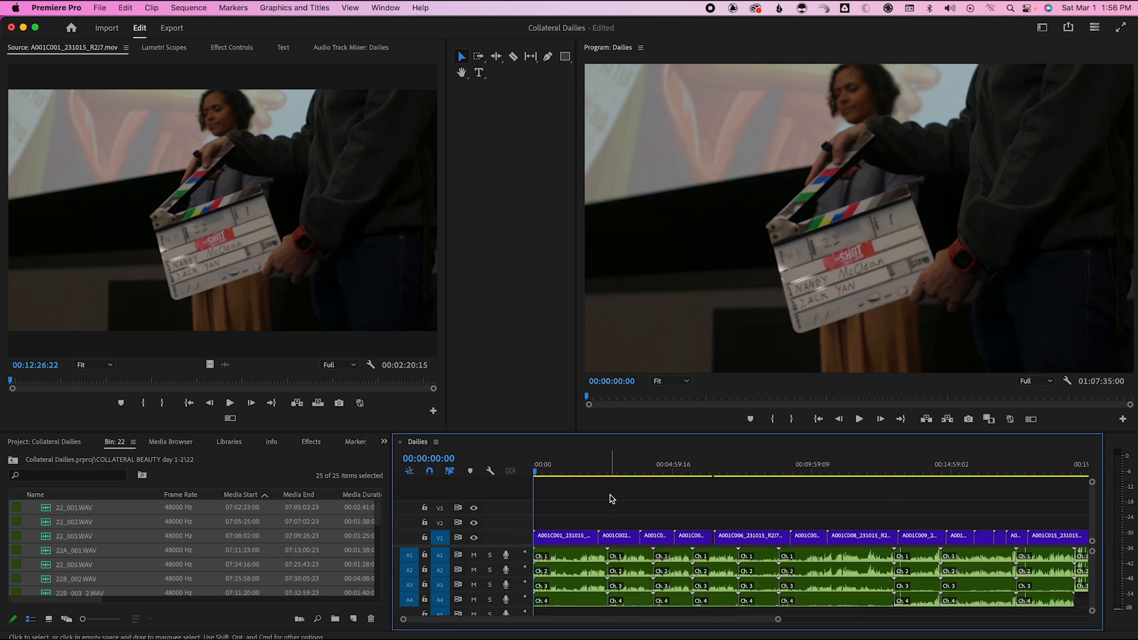
Lock video track V1 in the Dailies sequence
key("equal")
key("equal")
key("equal")
key("equal")
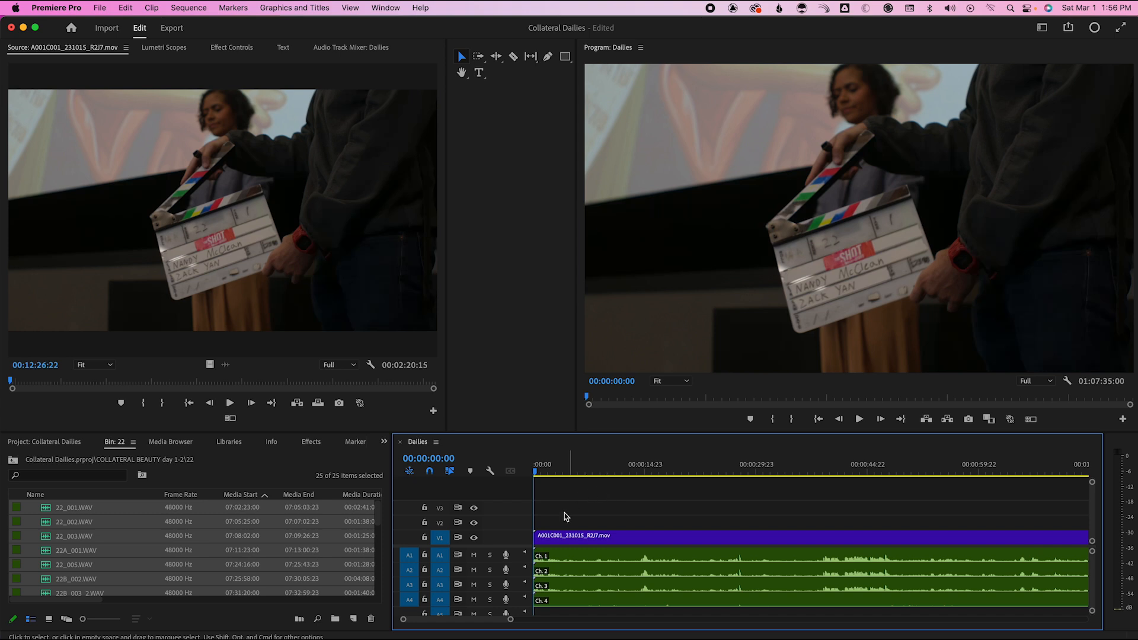
left_click(426, 537)
Find the frame where the slate claps shut in the first clip and mark an In point at 00:00:10:01
left_click(584, 471)
key("space")
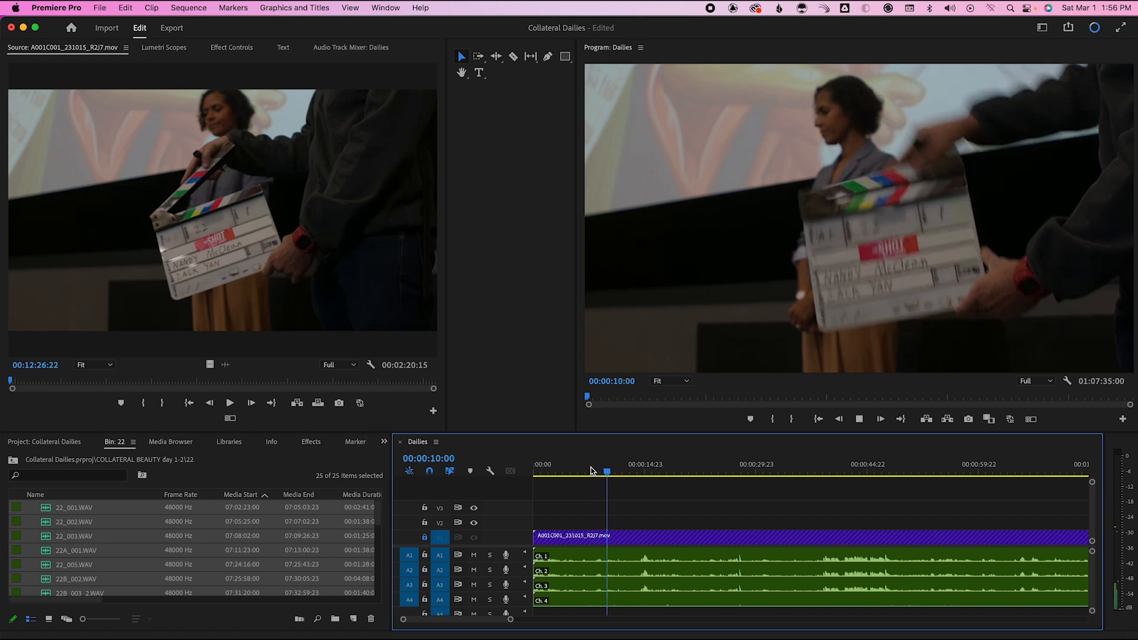
left_click(597, 470)
left_click_drag(597, 470, 608, 470)
key("i")
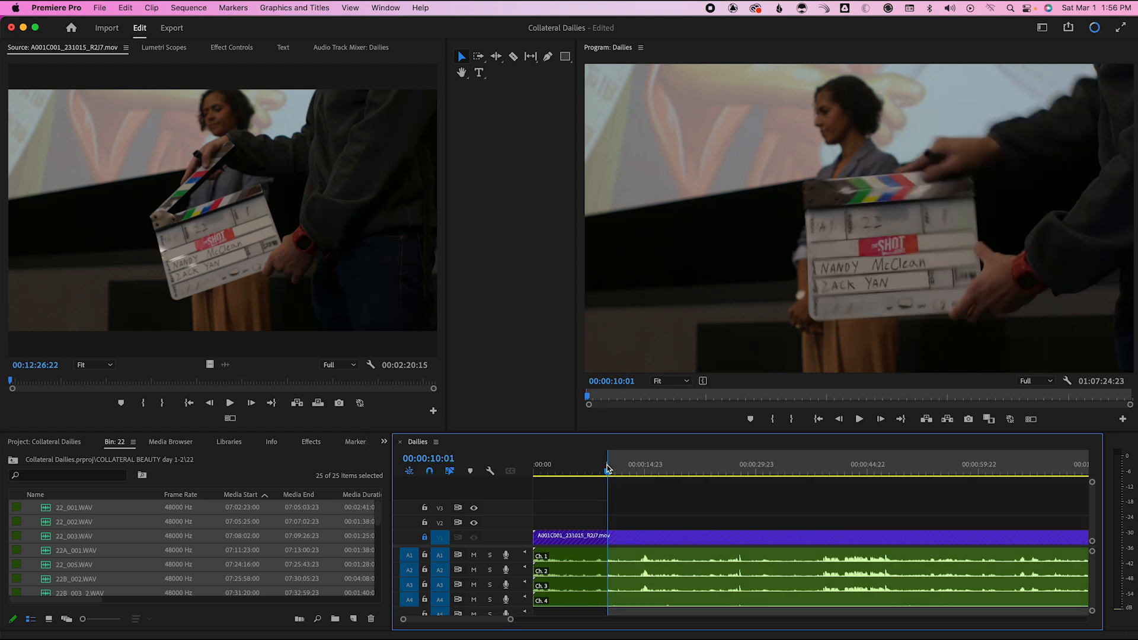
Find the slate clap in the first take's audio and mark an Out point at 00:00:27:19
left_click(729, 464)
left_click_drag(733, 462, 735, 462)
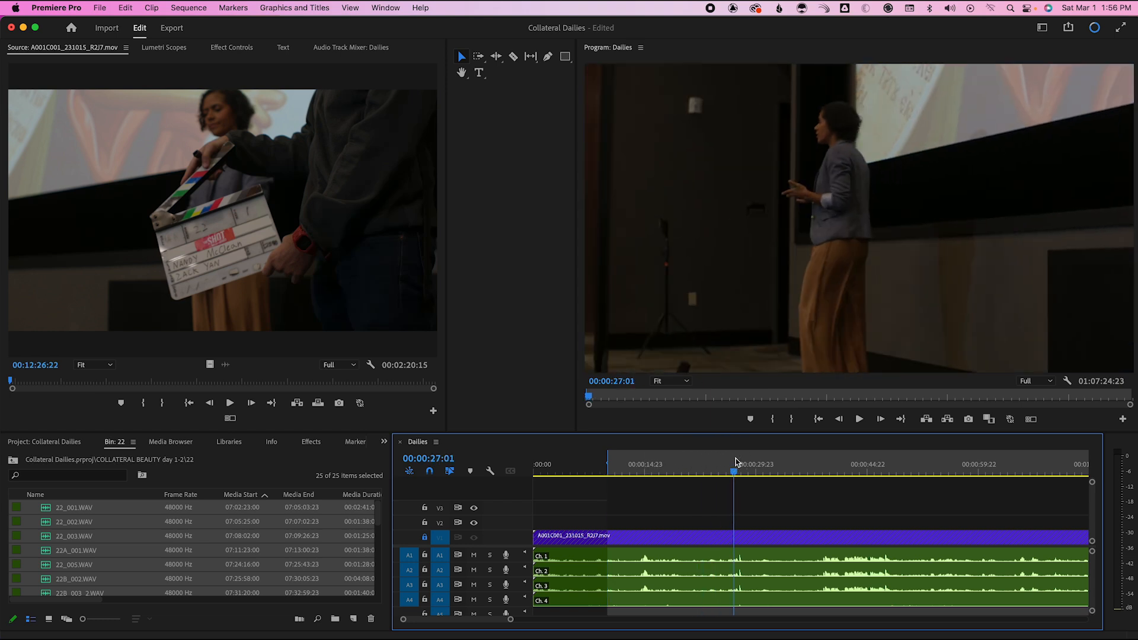
key("space")
key("space")
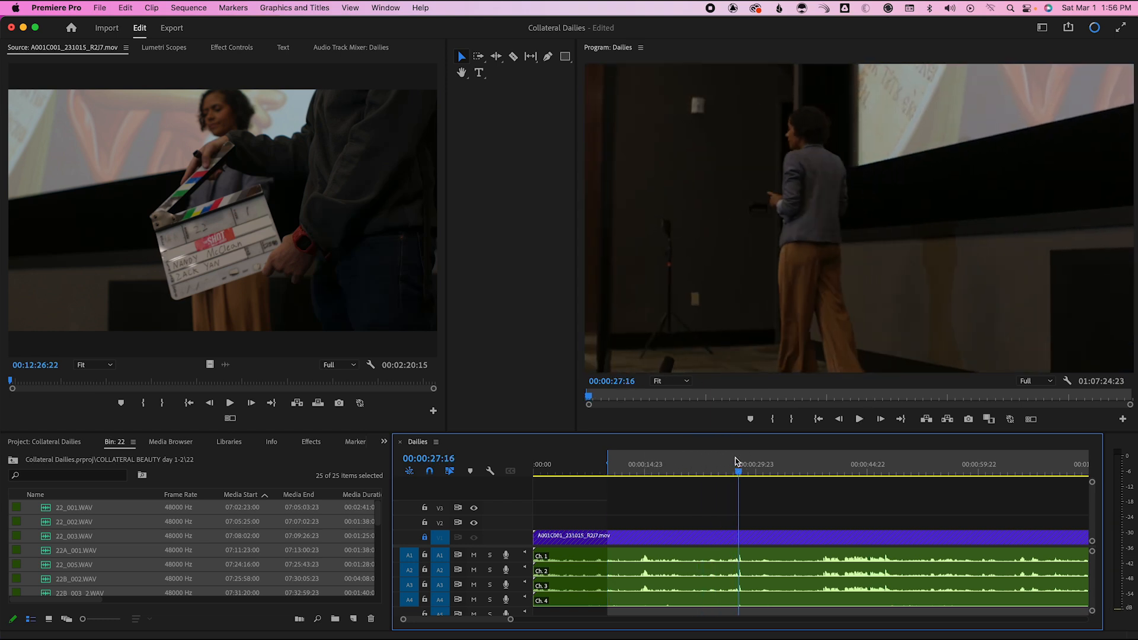
key("Right")
key("Right")
key("Right")
key("Left")
key("Left")
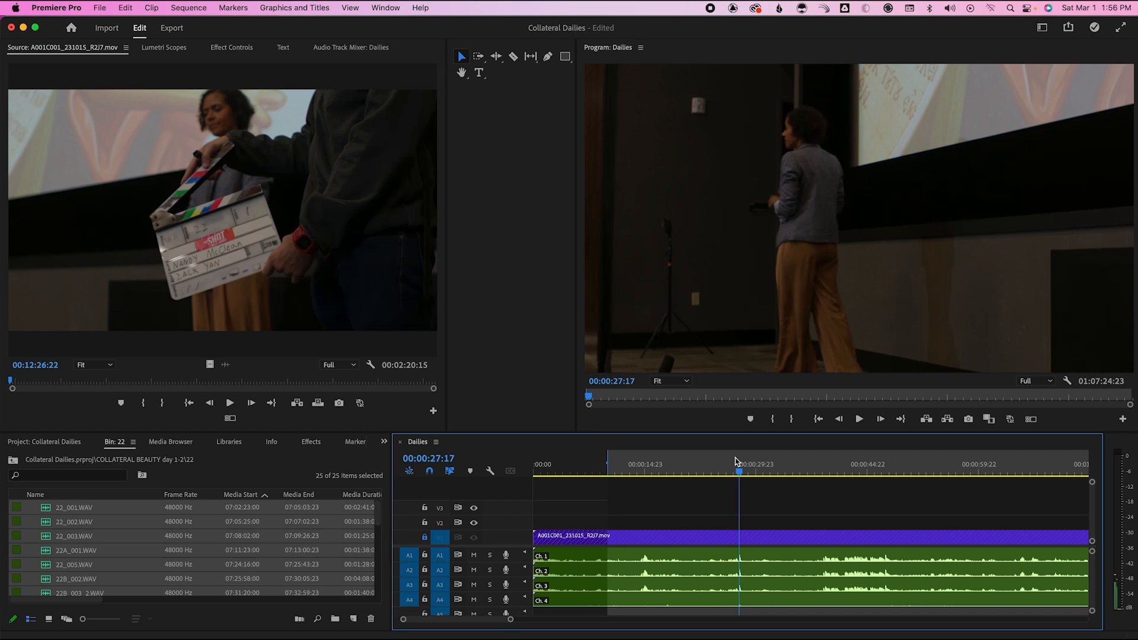
key("Right")
key("Right")
key("Right")
key("Left")
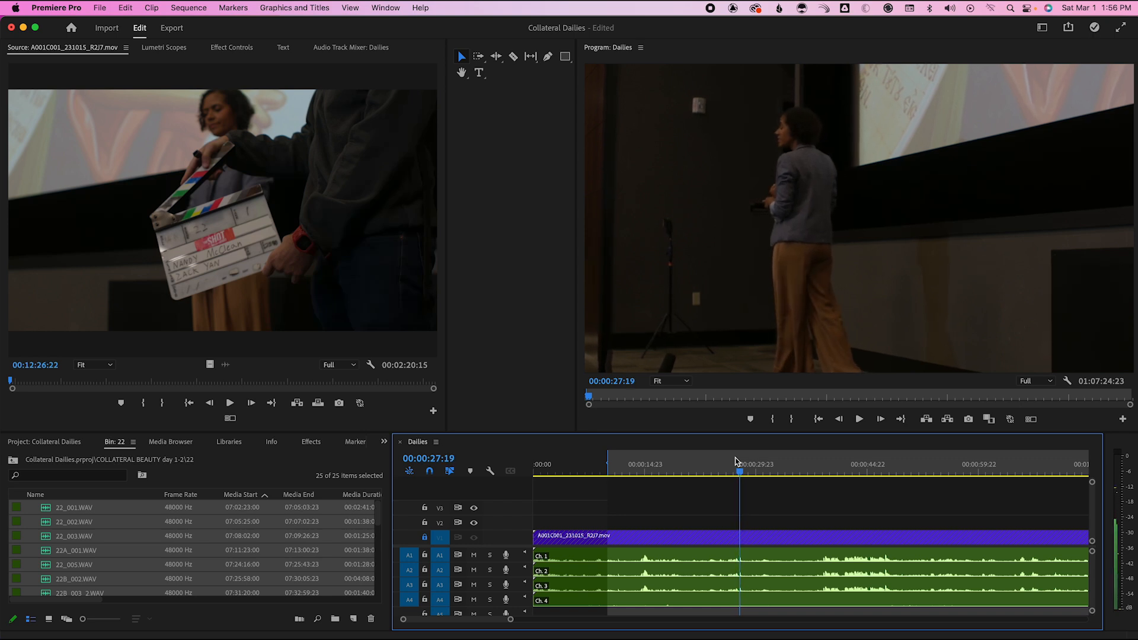
key("o")
Extract the marked range from the audio tracks and delete the leftover audio before the first slate clap
left_click(713, 465)
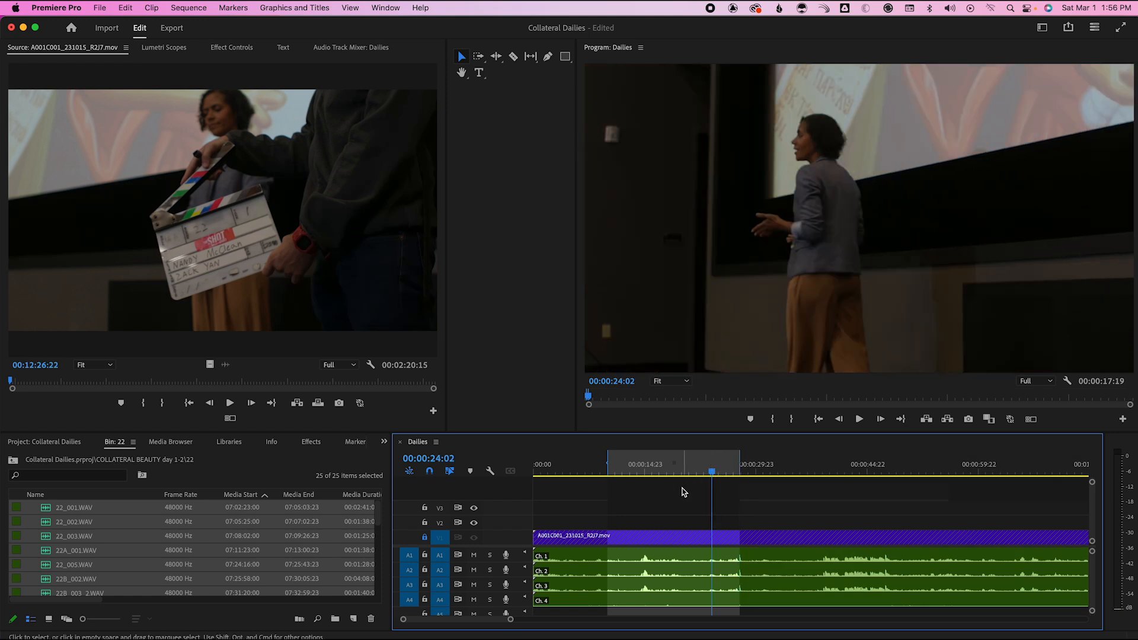
key("'")
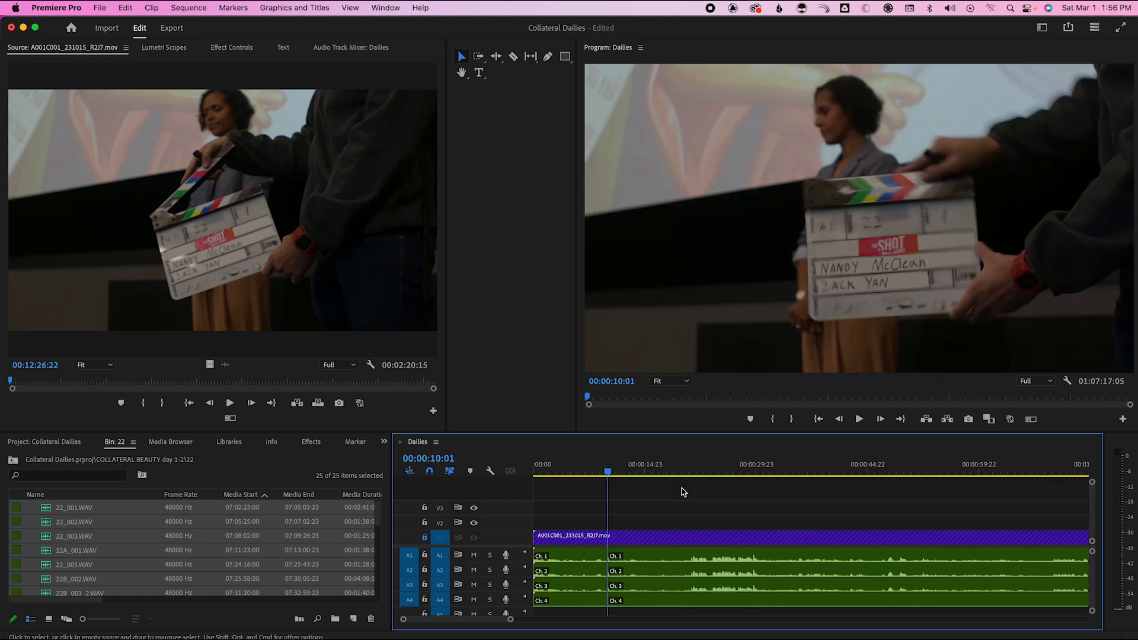
left_click(578, 566)
key("Delete")
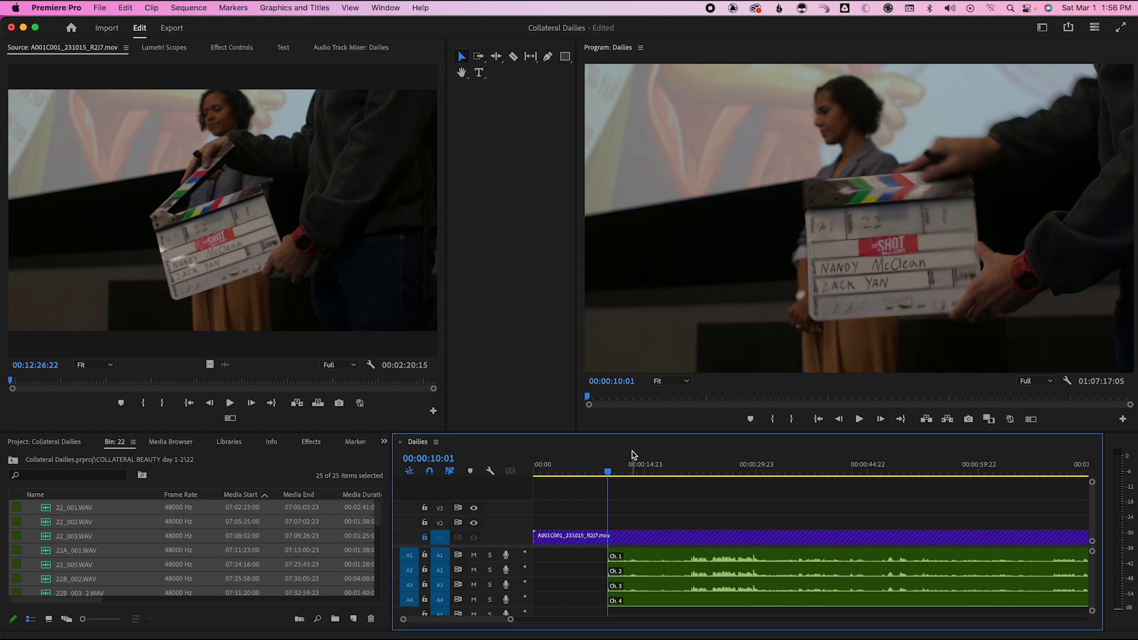
Play back the first clip from around 00:00:26:10 to check its audio sync
left_click(689, 466)
left_click_drag(700, 465, 732, 465)
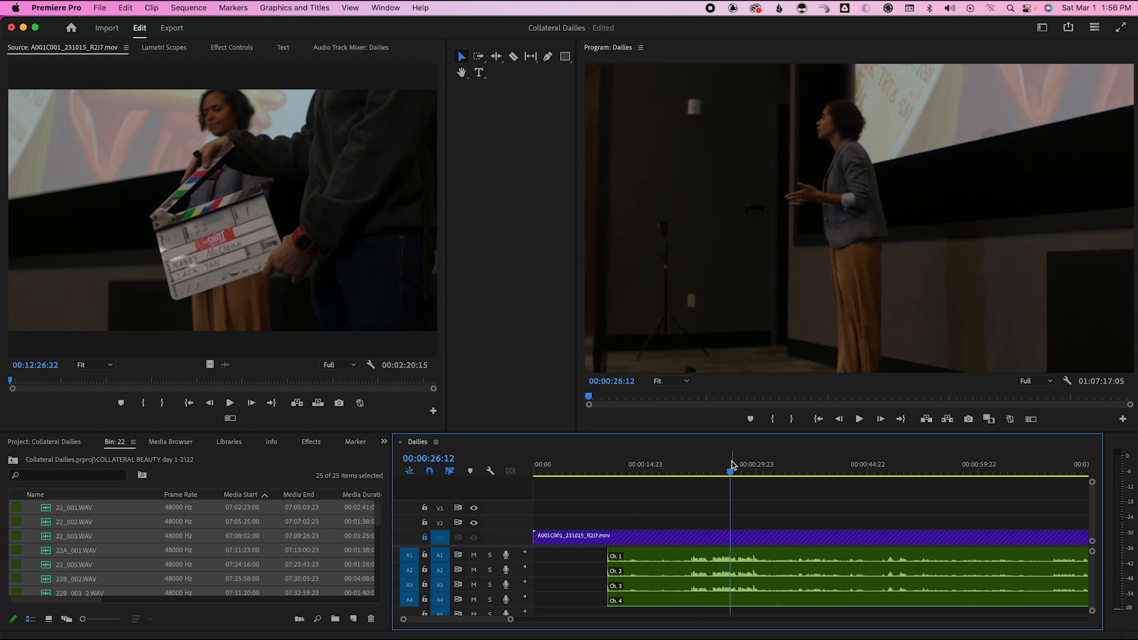
key("space")
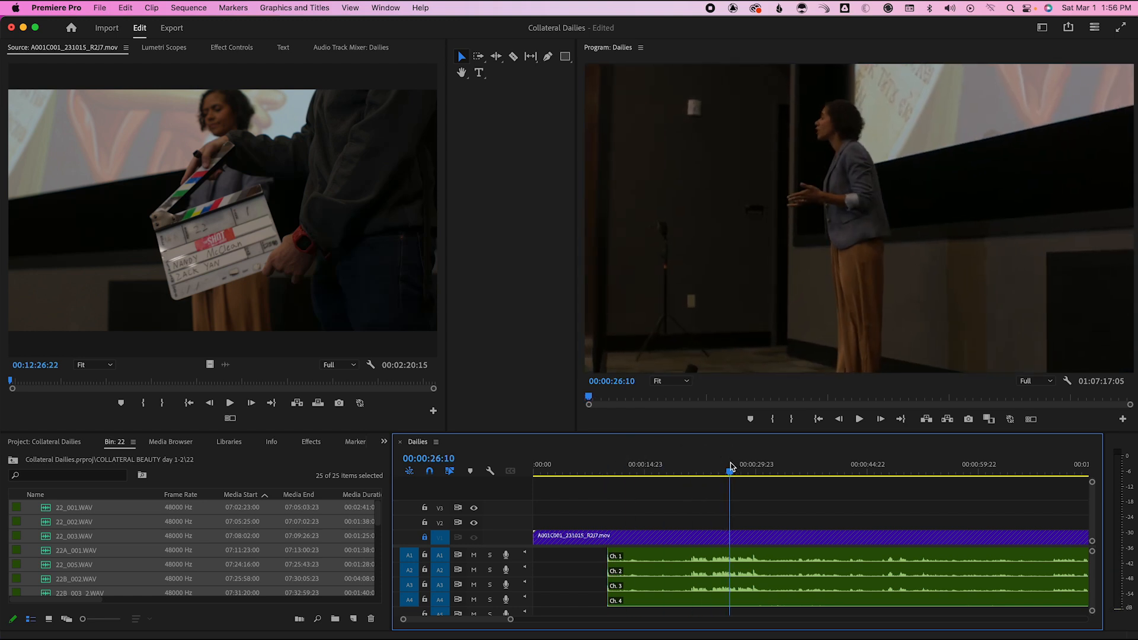
key("space")
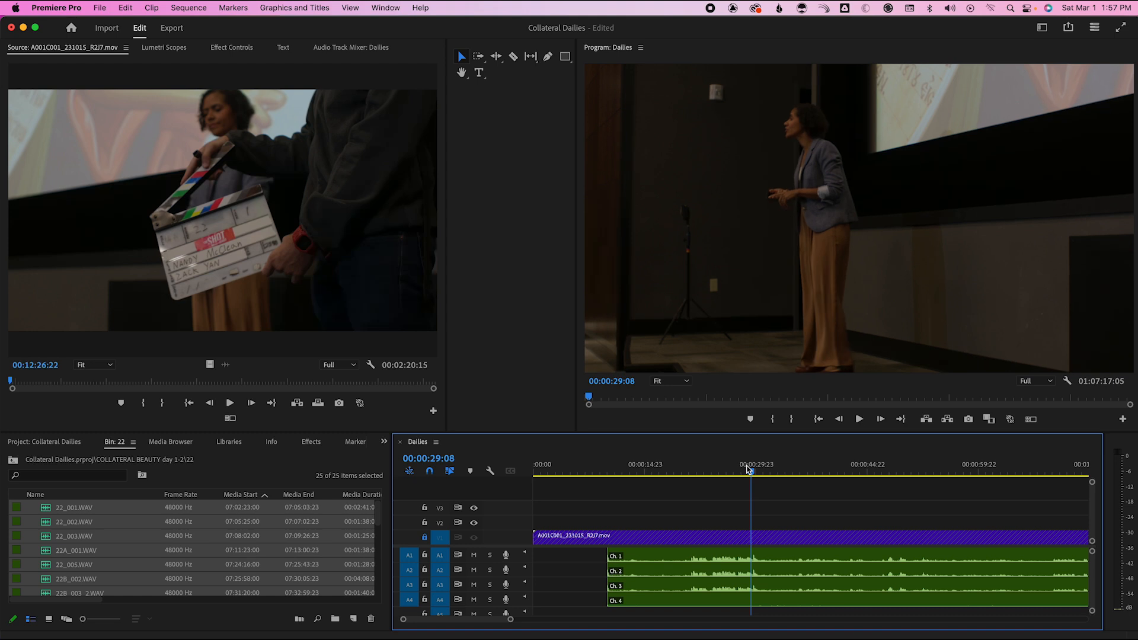
key("space")
key("space")
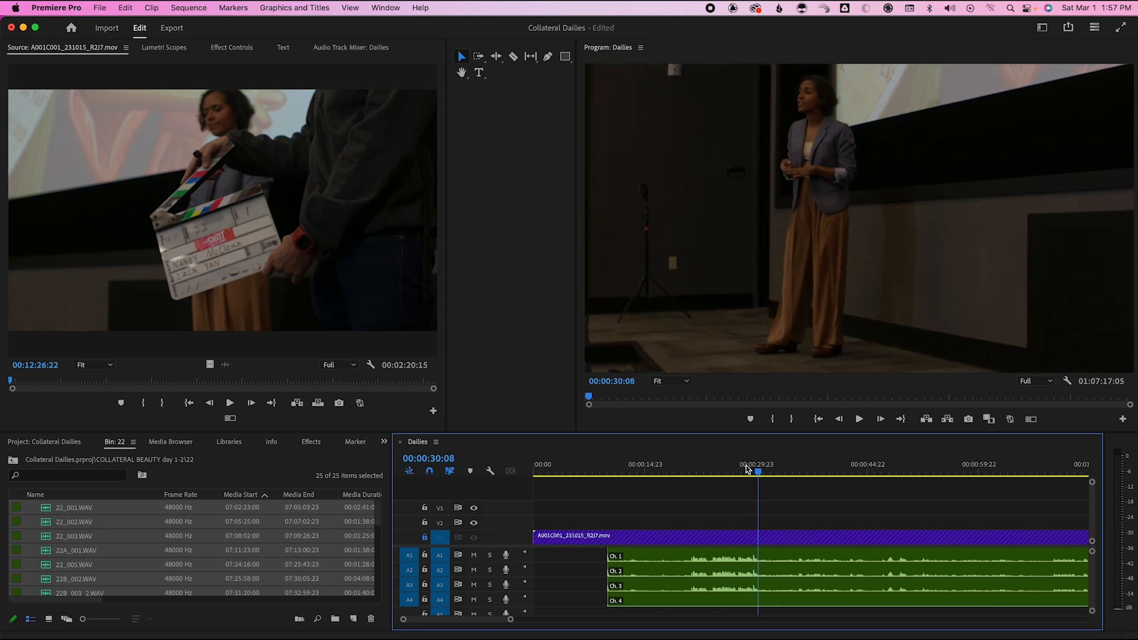
Remove the first take's audio that runs past the end of the first video clip at 00:02:20:14
key("=")
scroll(771, 526, "right", 10)
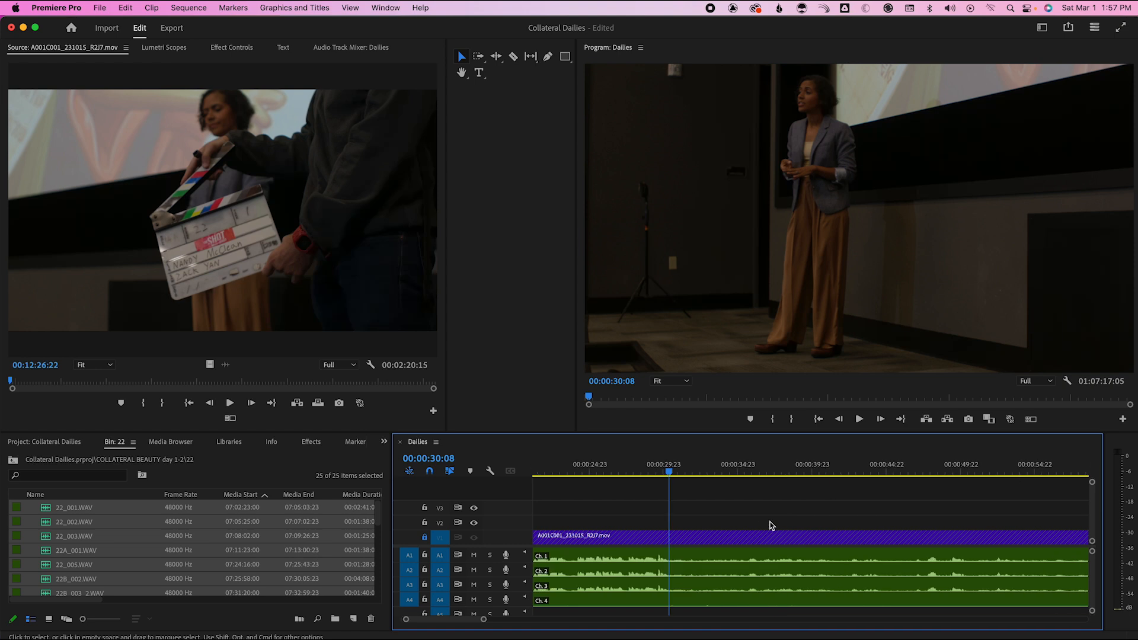
scroll(771, 526, "right", 12)
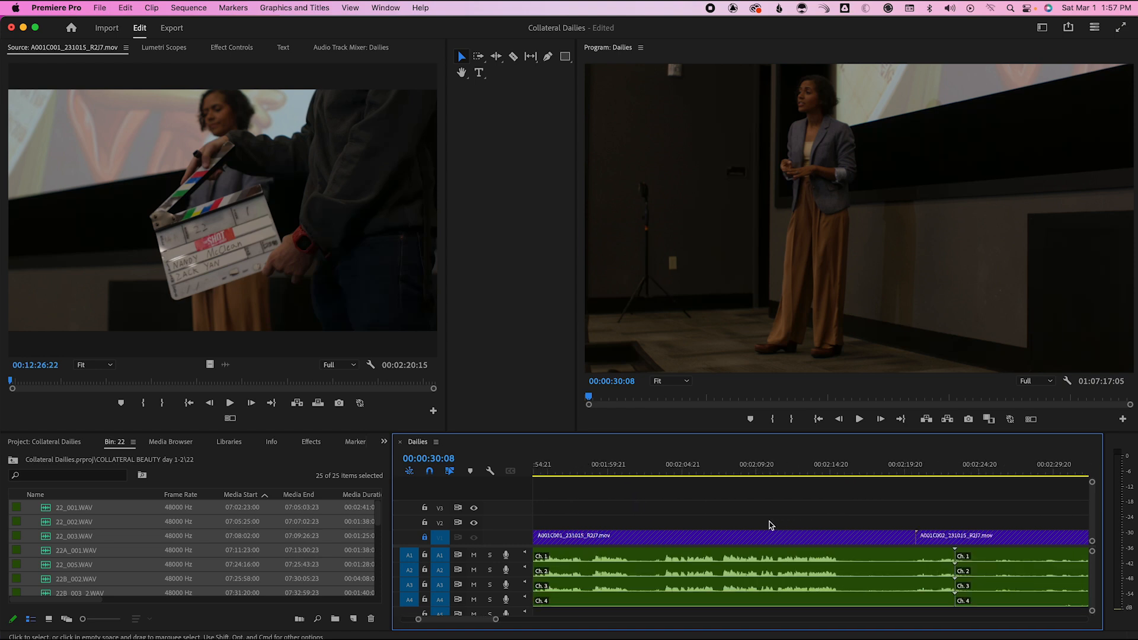
left_click_drag(897, 470, 917, 471)
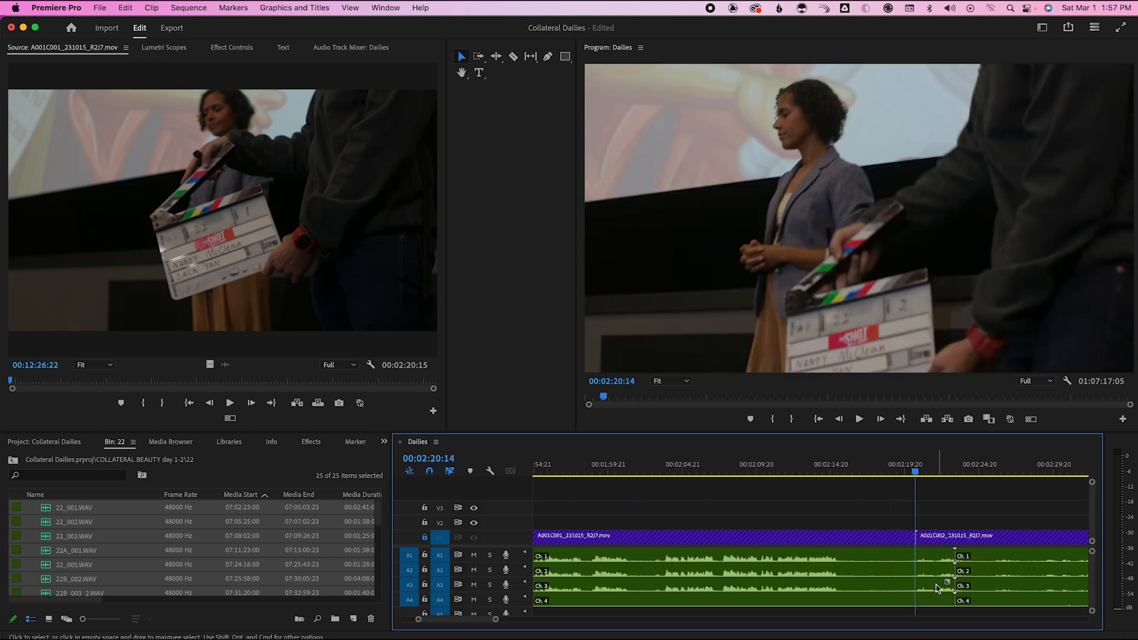
left_click(930, 562)
key("Delete")
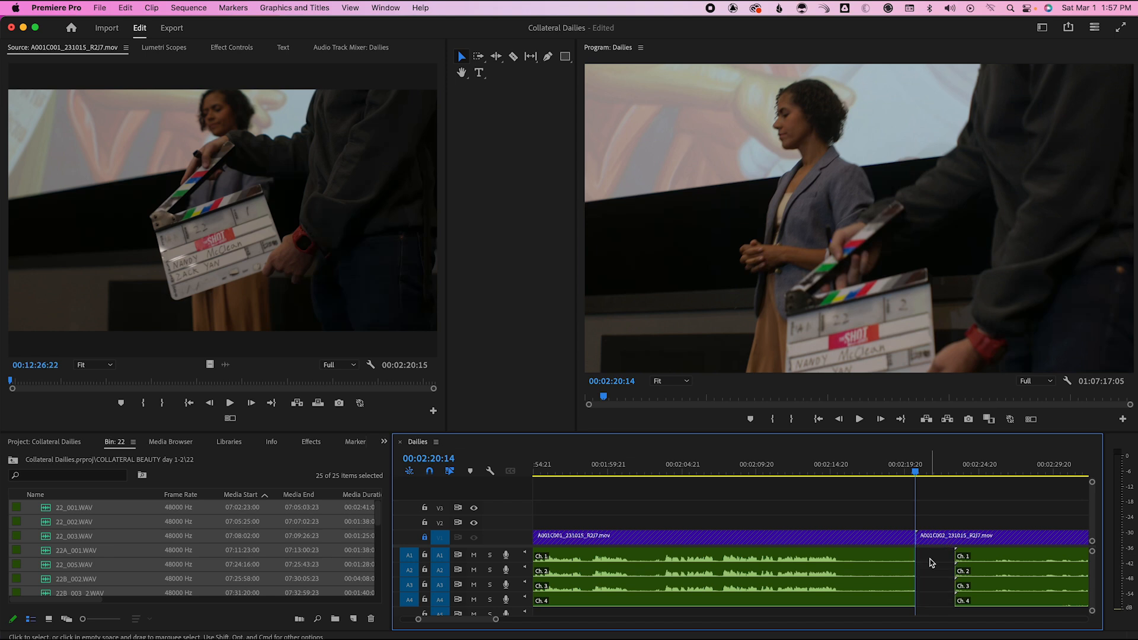
Find the frame where the slate closes in the second clip and mark an In point at 00:02:24:06
scroll(930, 561, "right", 5)
left_click_drag(666, 471, 698, 472)
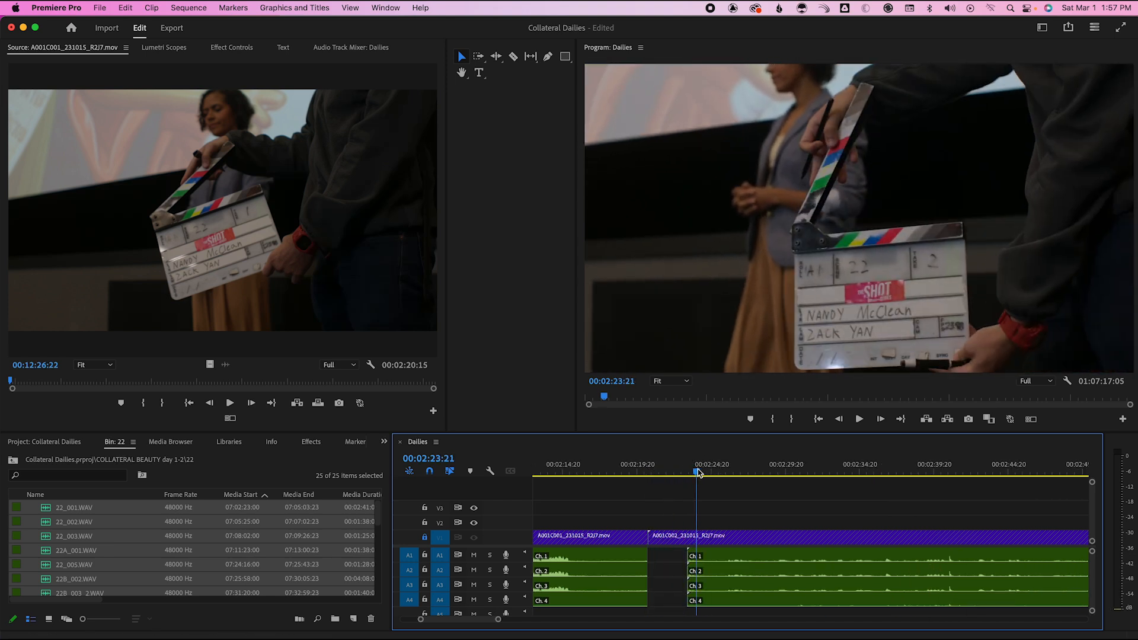
key("space")
key("Left")
key("Left")
key("Left")
key("Right")
key("Right")
key("i")
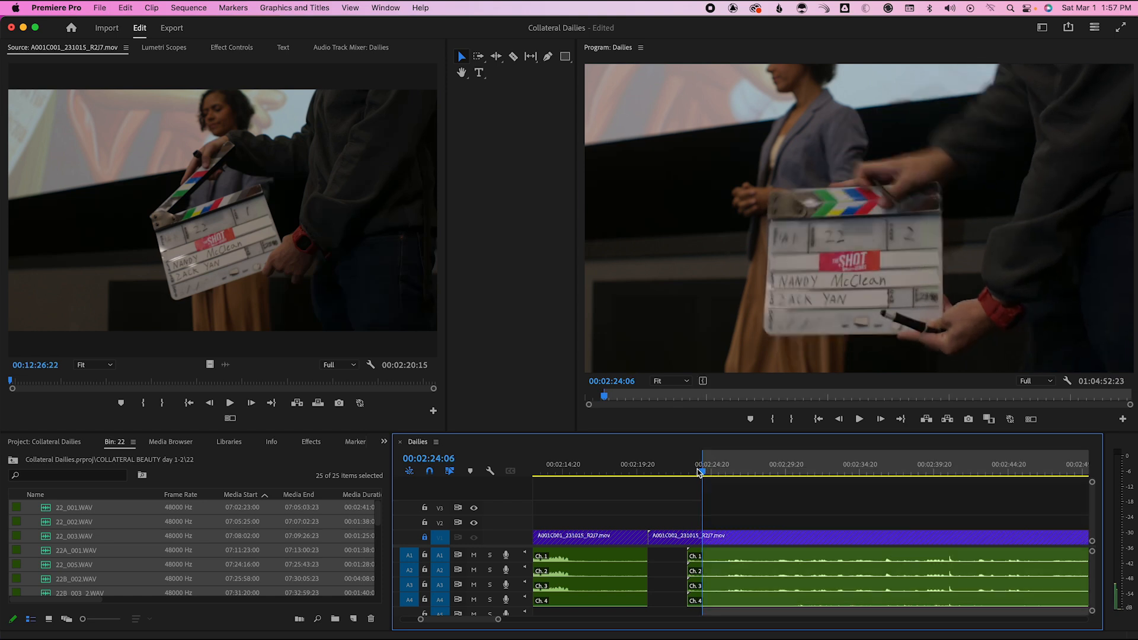
Find the slate clap in the second take's audio and mark an Out point at 00:02:40:20
key("minus")
scroll(811, 476, "right", 2)
left_click_drag(807, 471, 844, 460)
key("Left")
key("Left")
key("Left")
key("Left")
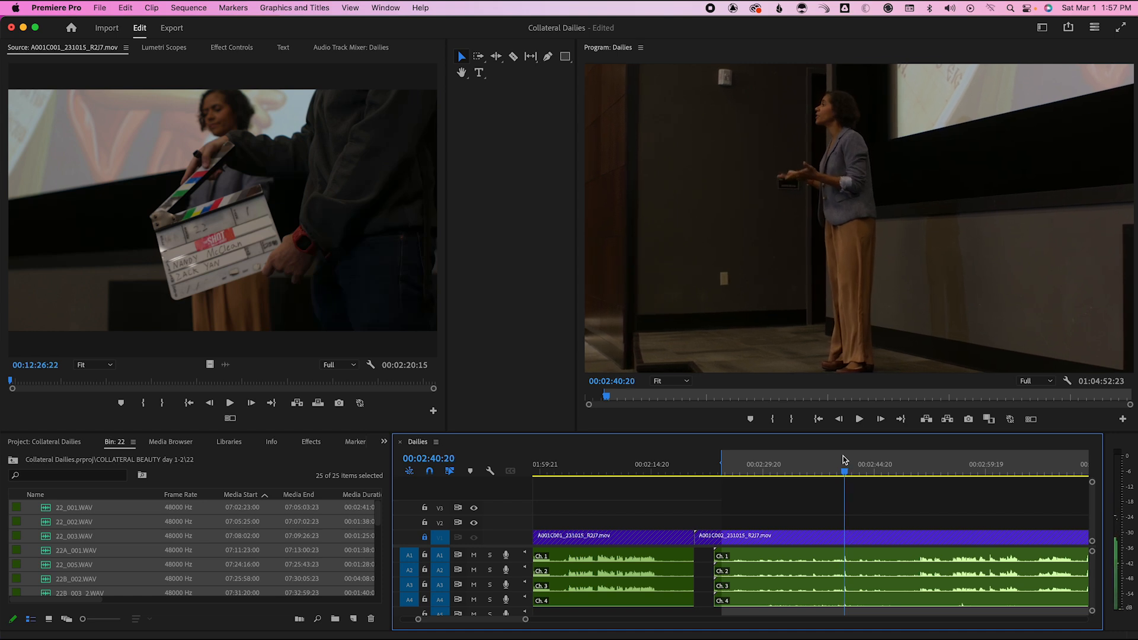
key("o")
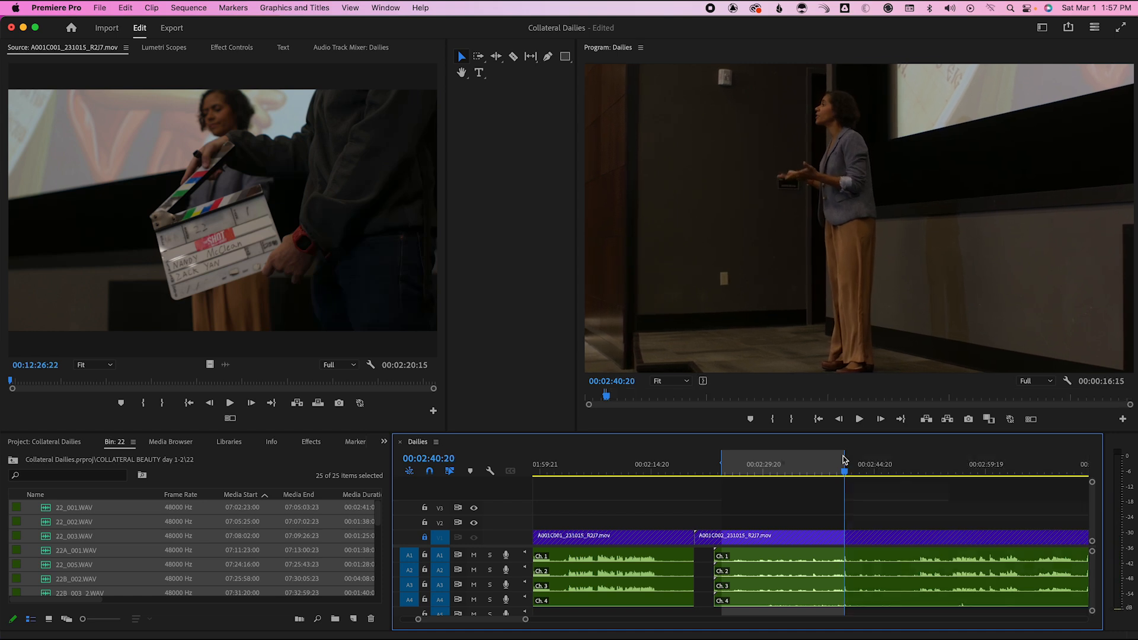
Extract the marked range from the audio tracks and play back the second clip to check its sync
left_click(784, 510)
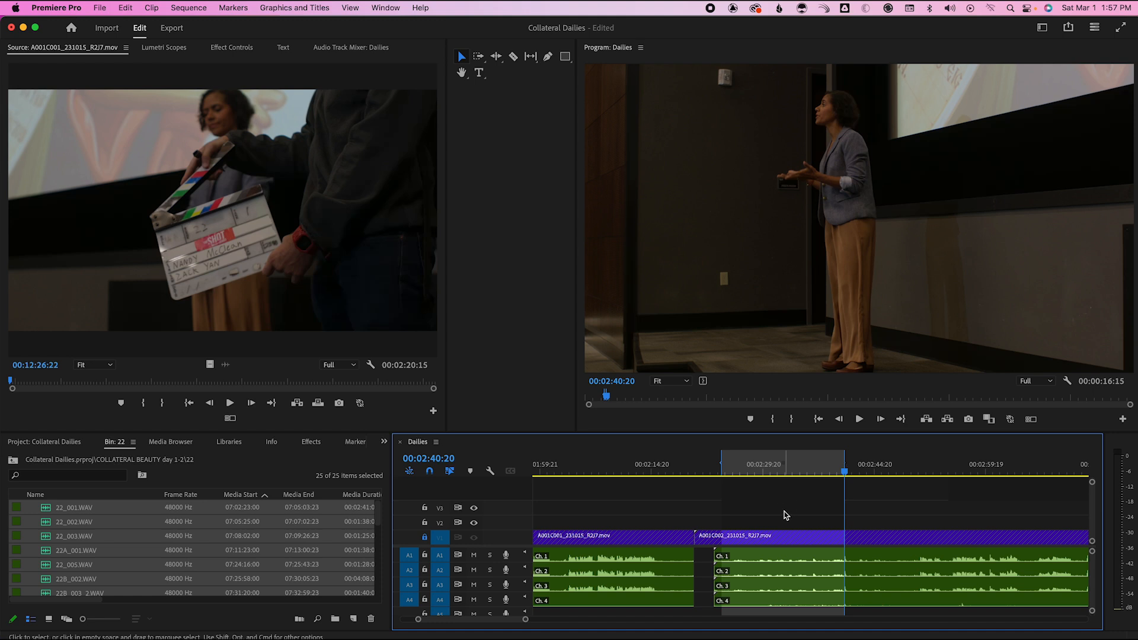
key("apostrophe")
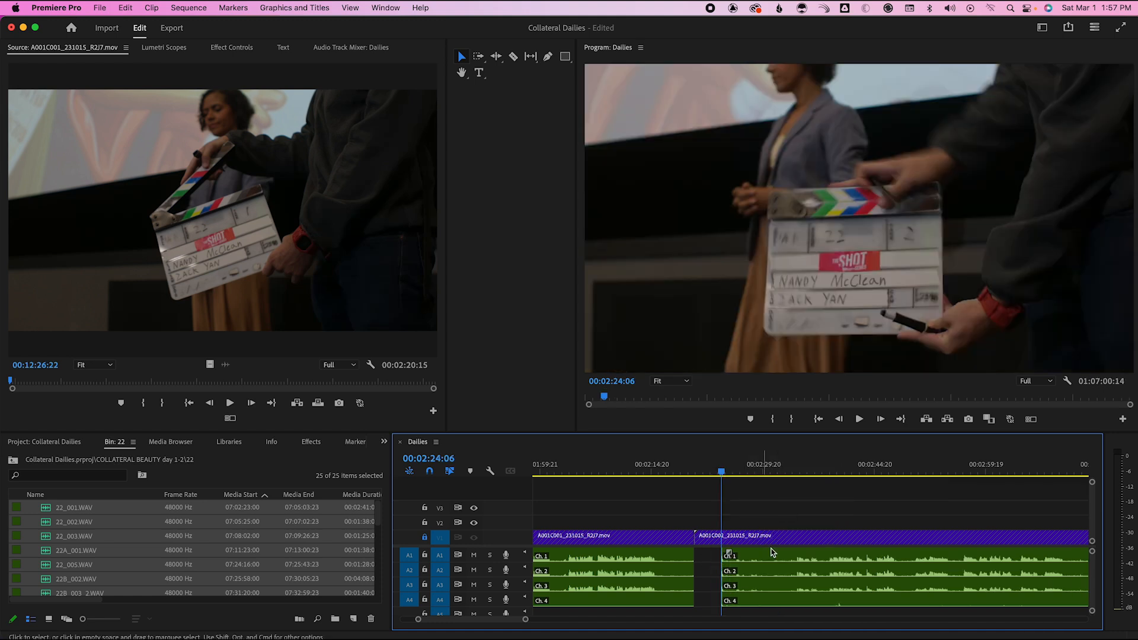
left_click_drag(775, 468, 808, 470)
key("space")
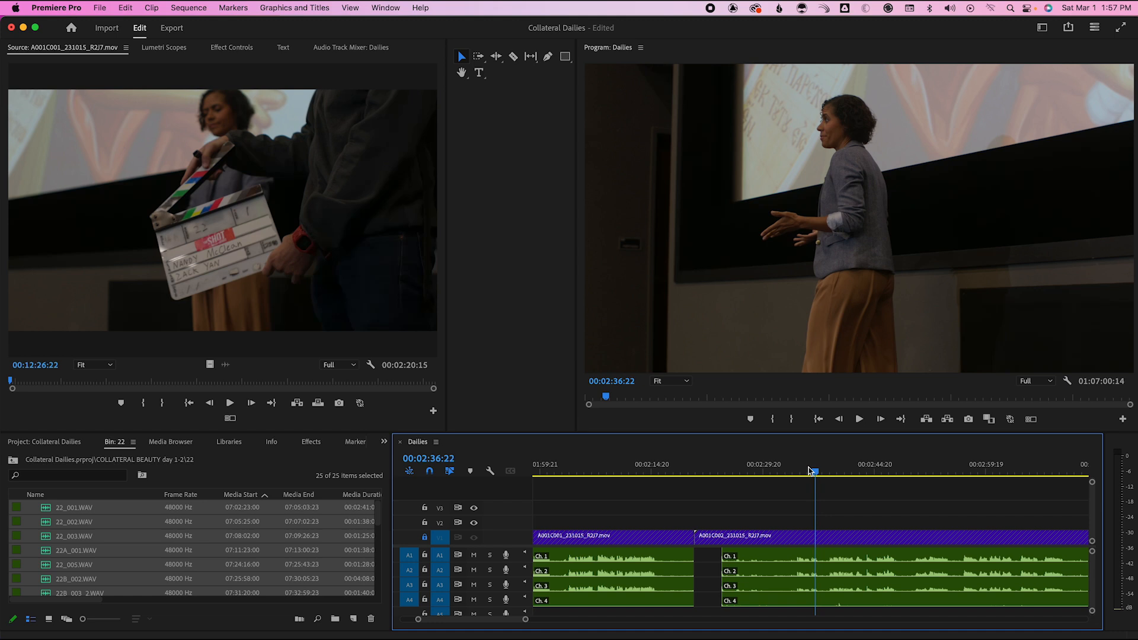
Mark from the third clip's slate close at 00:03:53:01 to its audio clap and extract that range from the audio tracks
key("Down")
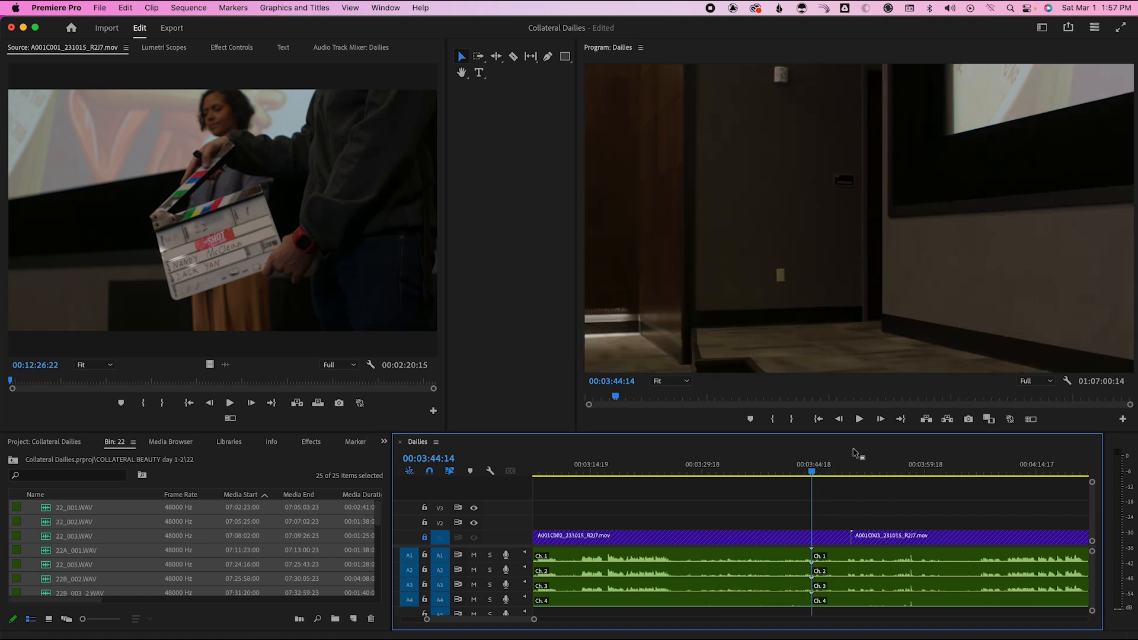
left_click_drag(851, 457, 911, 466)
key("i")
key("o")
key("apostrophe")
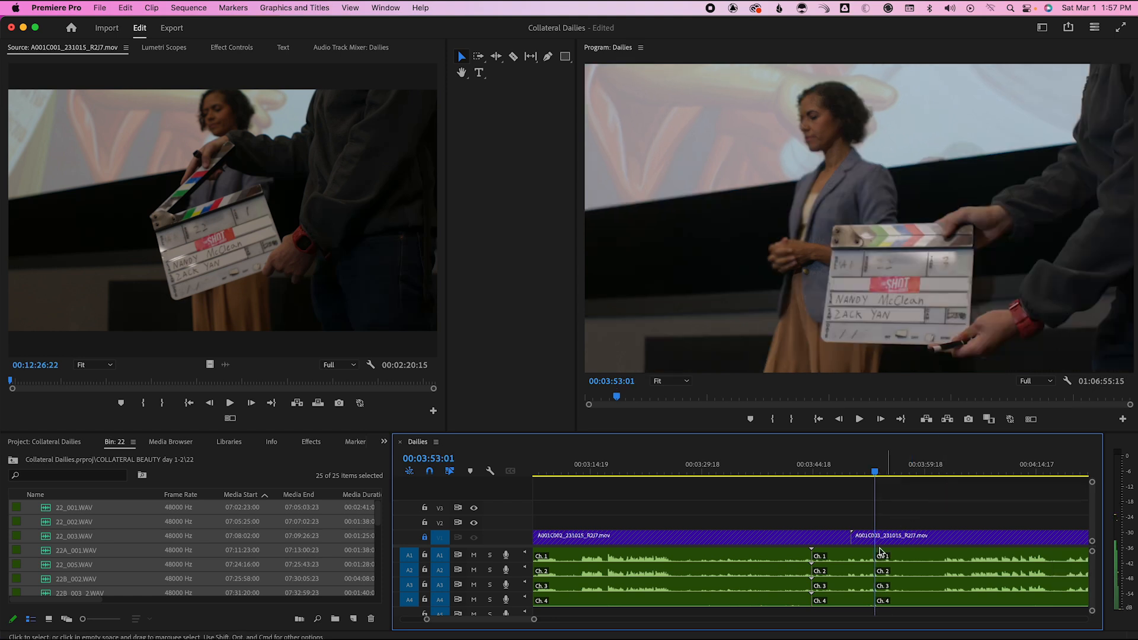
Delete the leftover audio before the third slate clap and play back around 00:04:09:03 to check the sync
left_click(834, 565)
key("Delete")
scroll(955, 474, "right", 2)
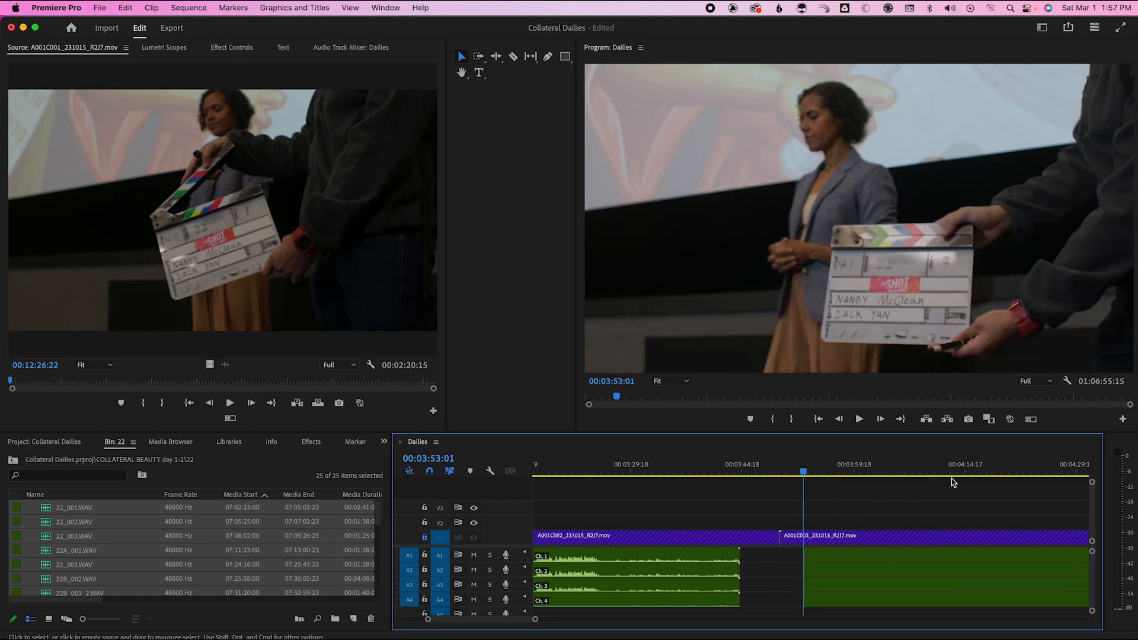
left_click(918, 468)
key("space")
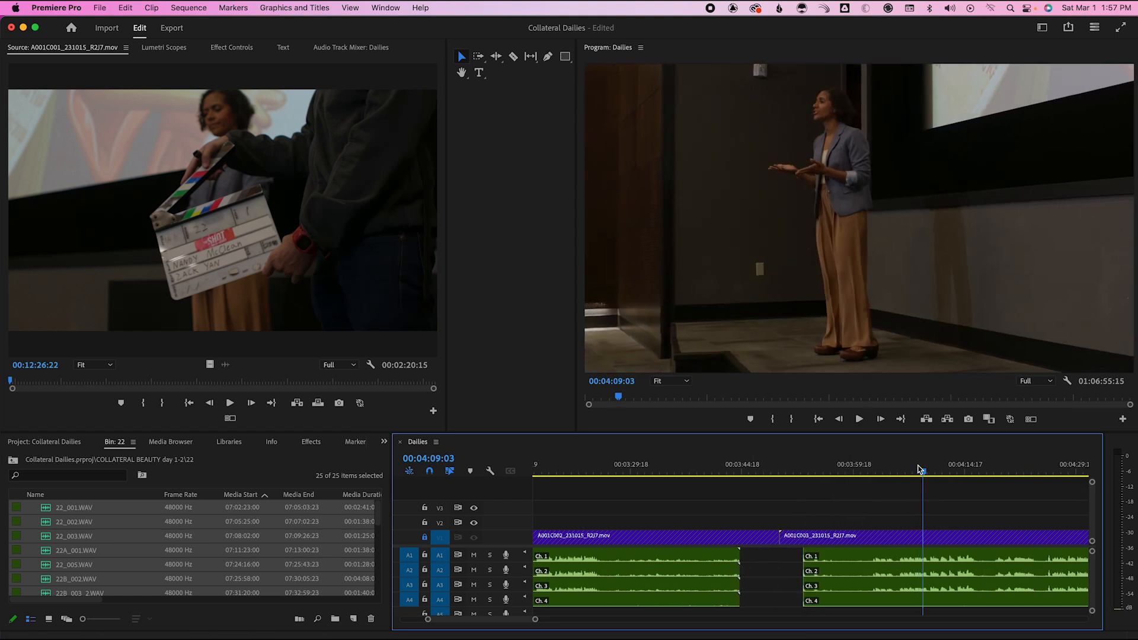
Find the frame where the slate closes in the fourth clip and mark an In point at 00:05:07:21
key("Down")
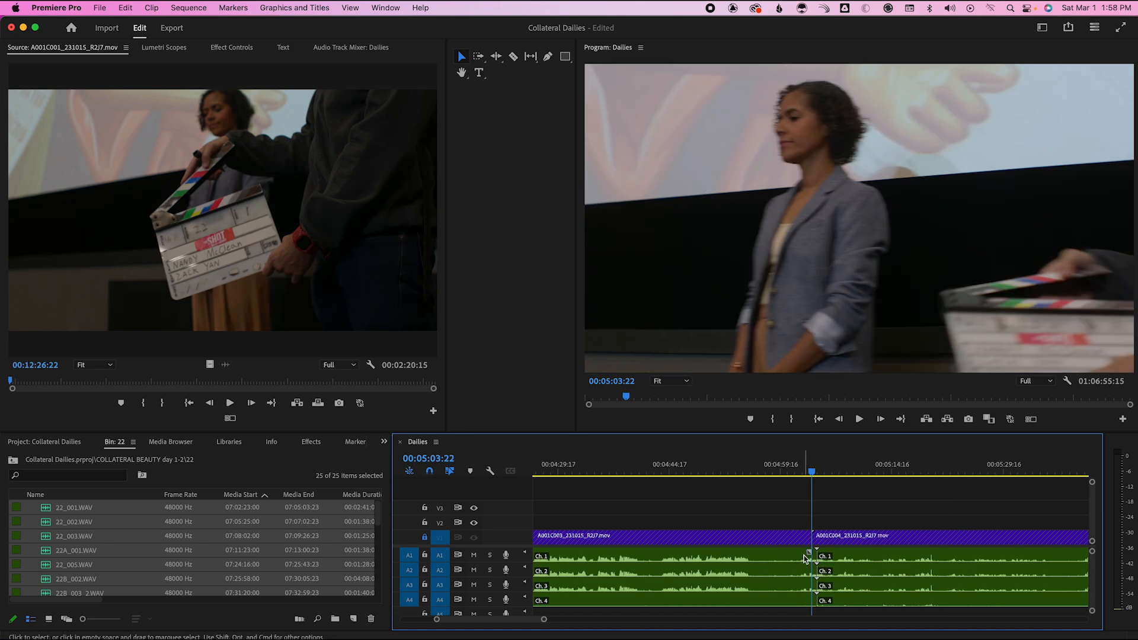
left_click_drag(812, 471, 842, 474)
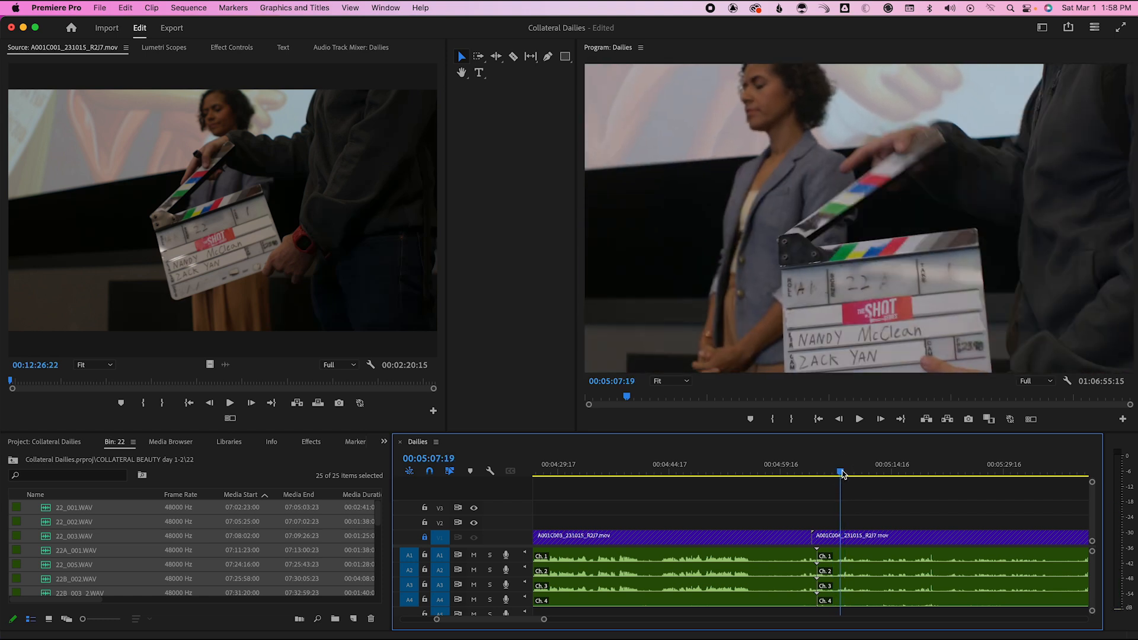
key("Right")
key("Right")
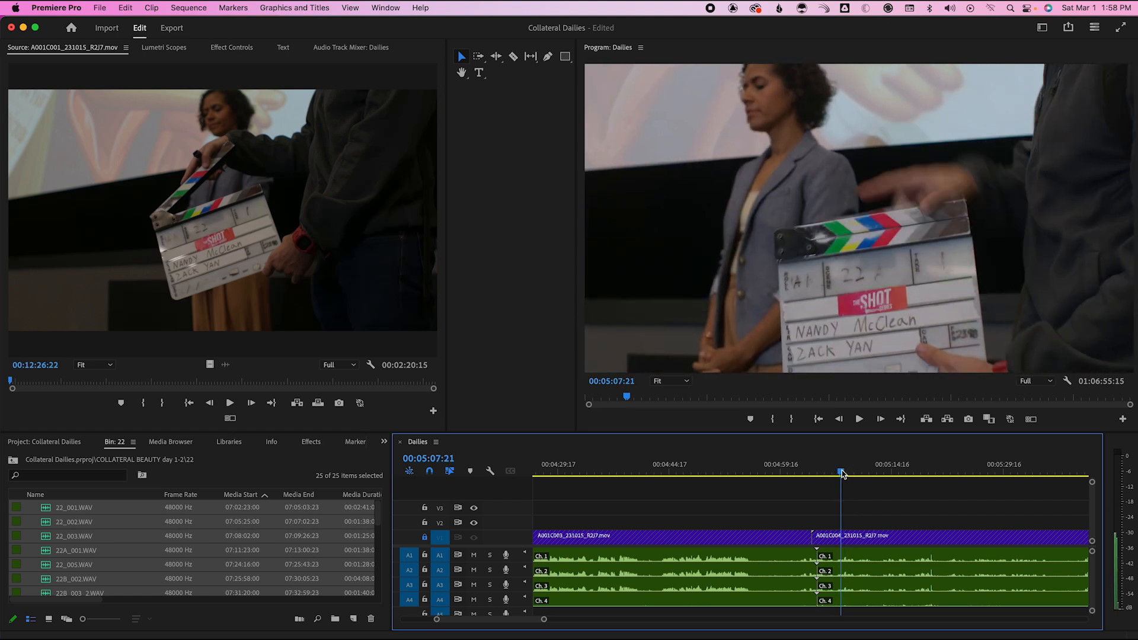
Mark an Out point at the fourth take's audio clap, 00:05:19:23, and extract the marked range from the audio tracks
key("space")
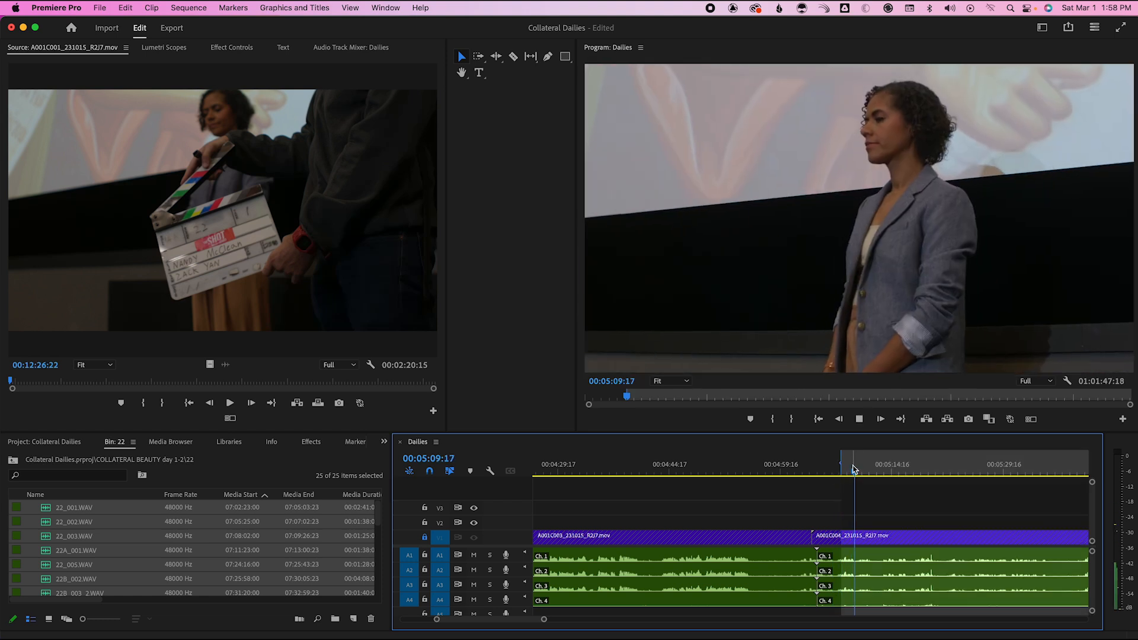
left_click(920, 461)
key("space")
key("o")
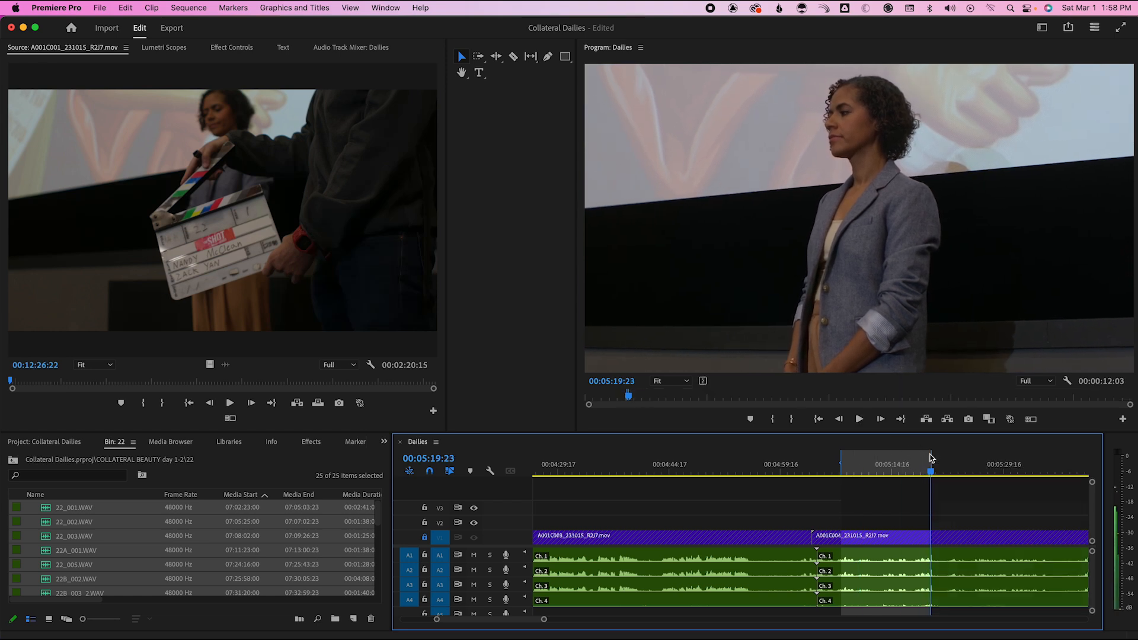
key("apostrophe")
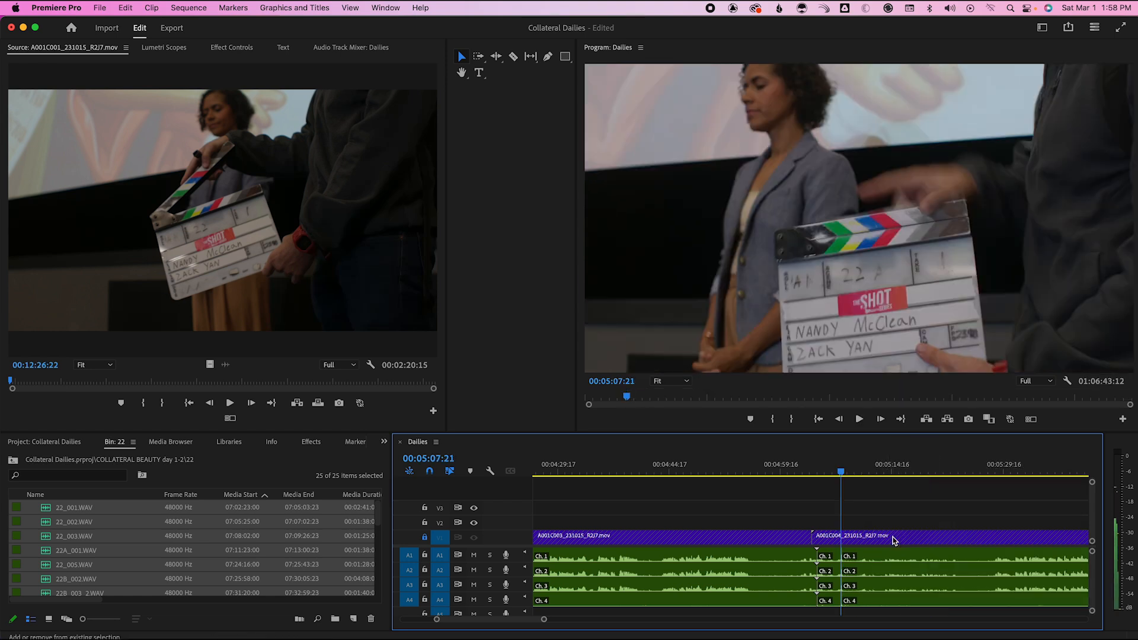
Delete the leftover audio before the fourth slate clap and trim the previous take's audio to the end of the third video clip
left_click(830, 560)
key("Delete")
left_click_drag(813, 556, 811, 556)
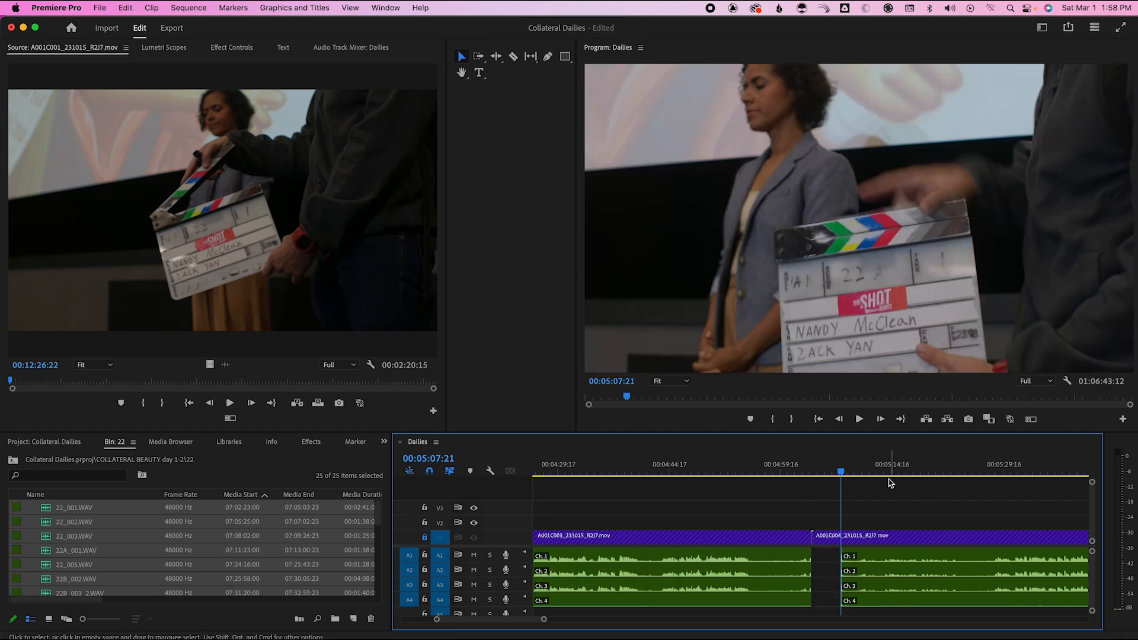
Play back the fourth clip around 00:05:33:10 to check its sync and go to its end at 00:06:25:17
left_click_drag(957, 472, 1021, 473)
key("space")
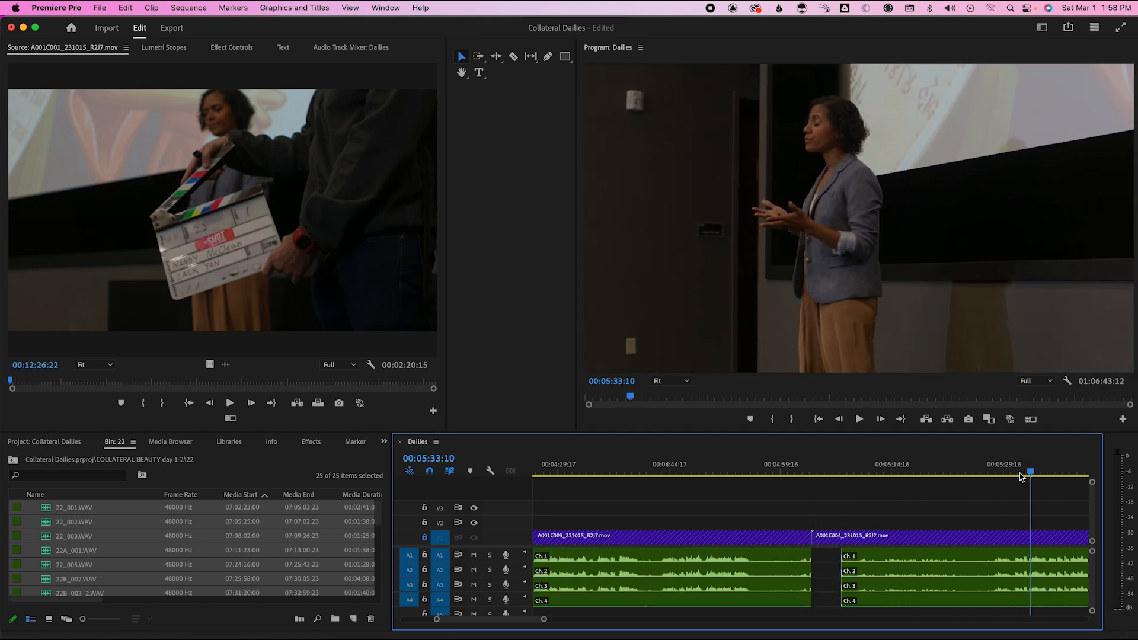
key("space")
key("Down")
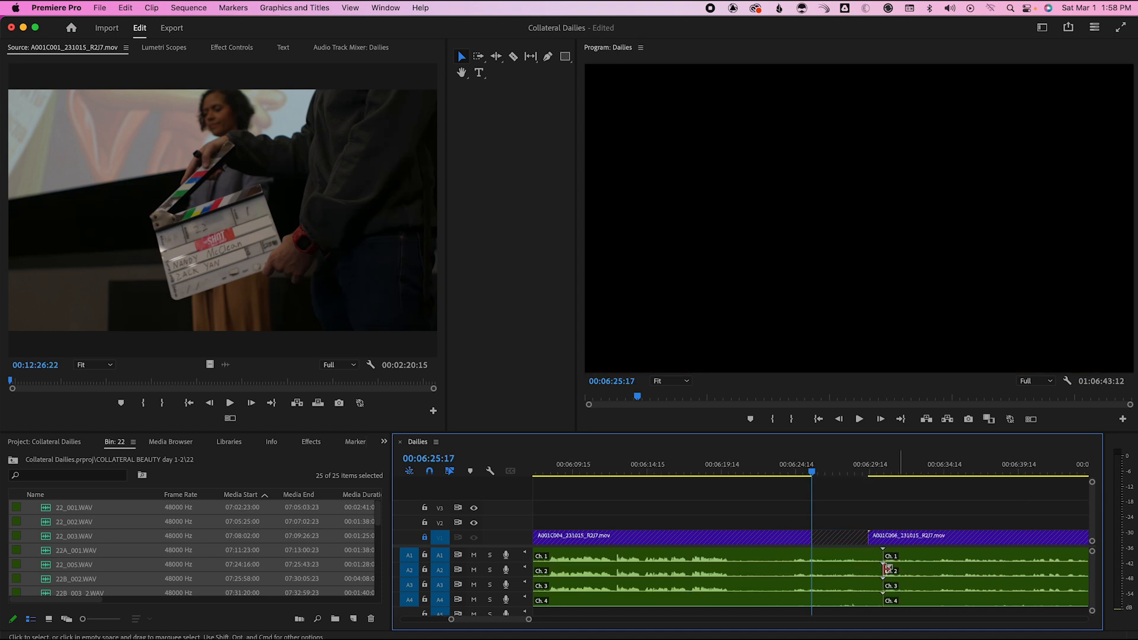
Cut the audio at the end of the fourth video clip, 00:06:25:17, and delete the leftover piece before the next audio clip
key("super+k")
left_click(847, 564)
key("Delete")
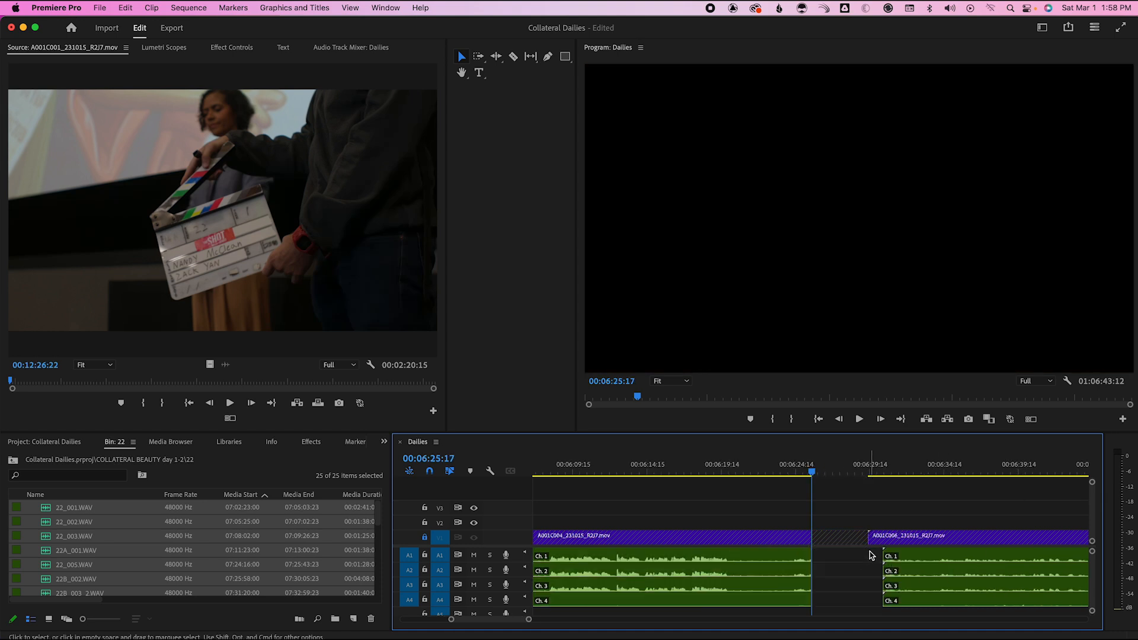
Find the frame where the slate closes in A001C006_231015_R2J7.mov and mark an In point at 00:06:41:01
left_click_drag(879, 470, 979, 468)
key("=")
left_click_drag(837, 470, 922, 468)
key("minus")
mouse_move(853, 471)
left_mouse_down()
mouse_move(863, 470)
mouse_move(821, 470)
mouse_move(847, 469)
left_mouse_up()
key("Right")
key("Right")
key("Right")
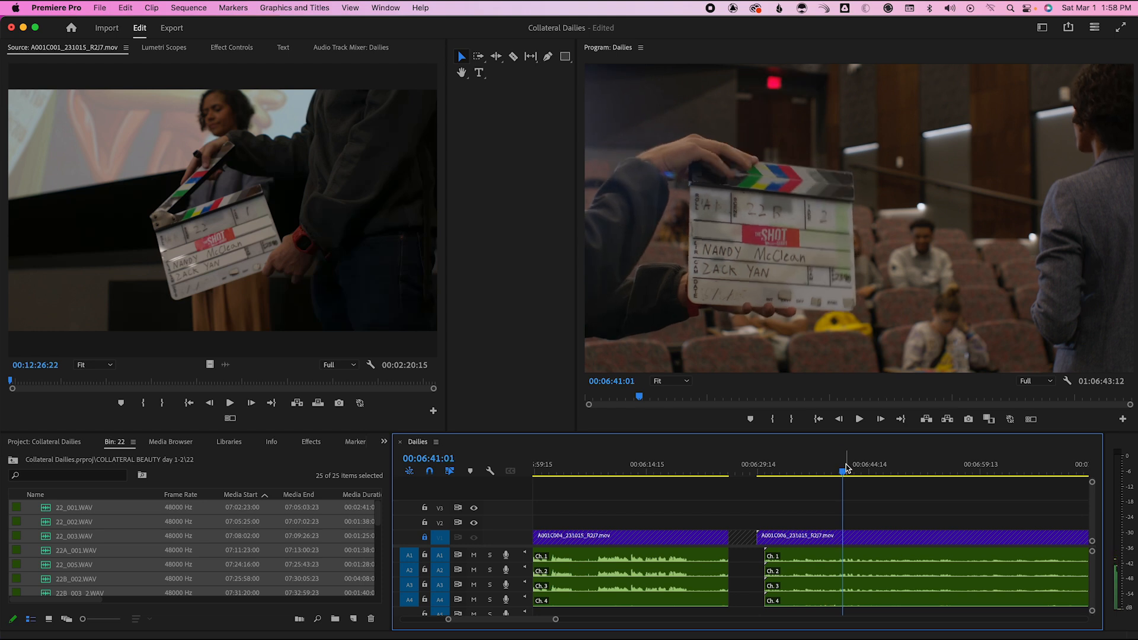
key("i")
Delete the unneeded audio clip under A001C006_231015_R2J7.mov and move the following audio clip back to start just after the In point
left_click_drag(867, 465, 953, 458)
scroll(900, 468, "right", 5)
key("space")
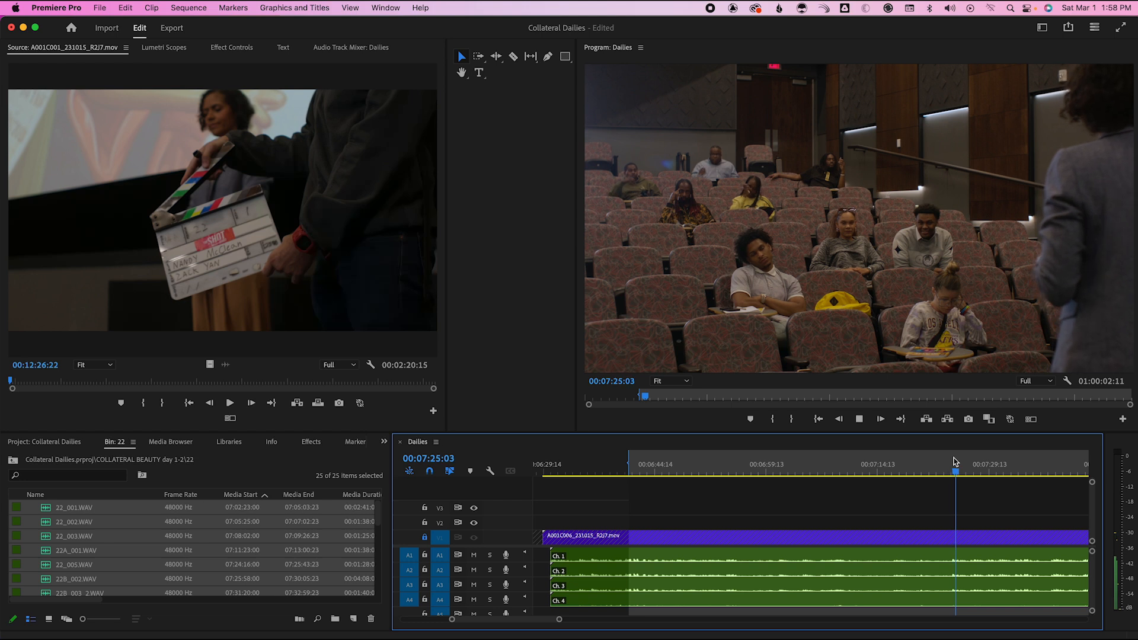
key("=")
key("=")
key("minus")
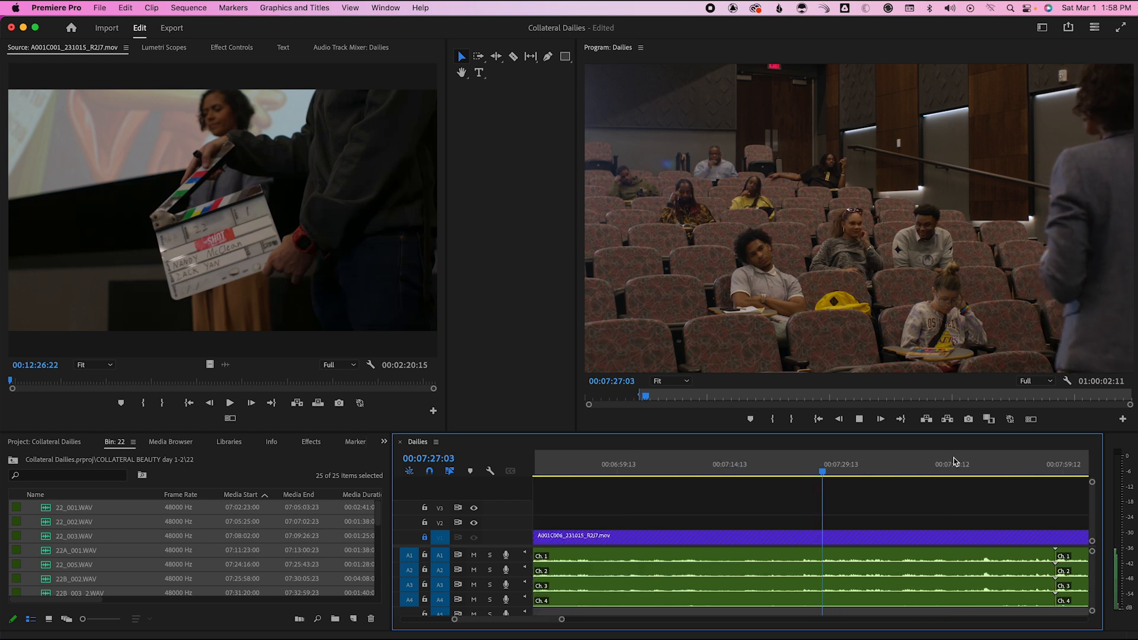
key("minus")
key("minus")
key("space")
left_click(688, 558)
key("Delete")
left_click_drag(962, 555, 687, 555)
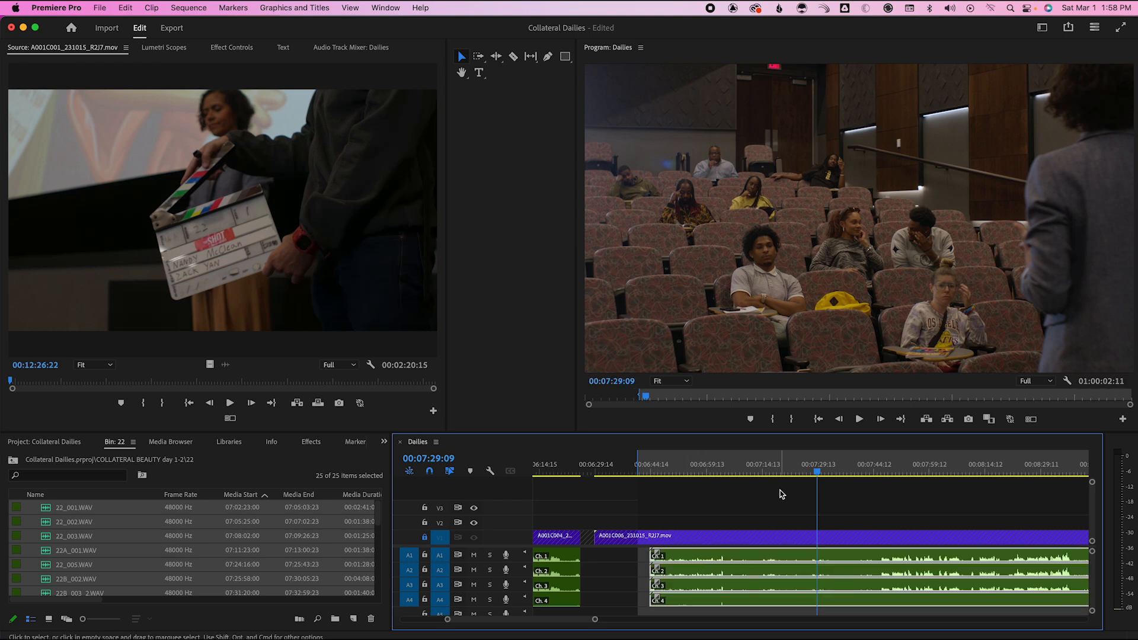
Mark an Out point at the take's audio clap, 00:07:03:20, and extract the marked range from the audio tracks
left_click(718, 470)
key("space")
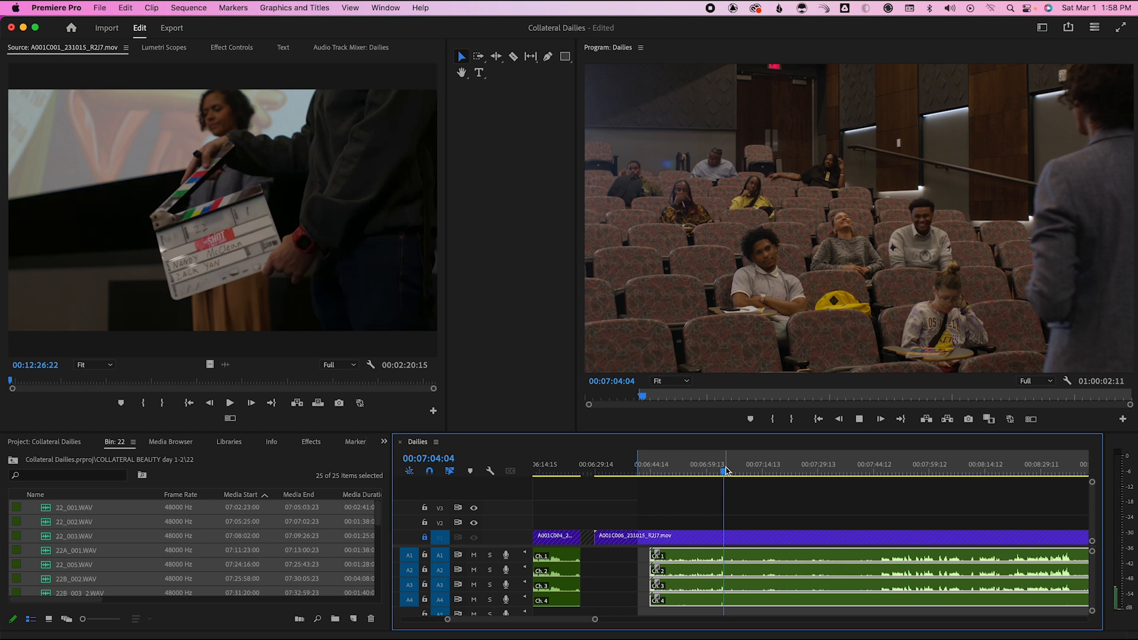
key("space")
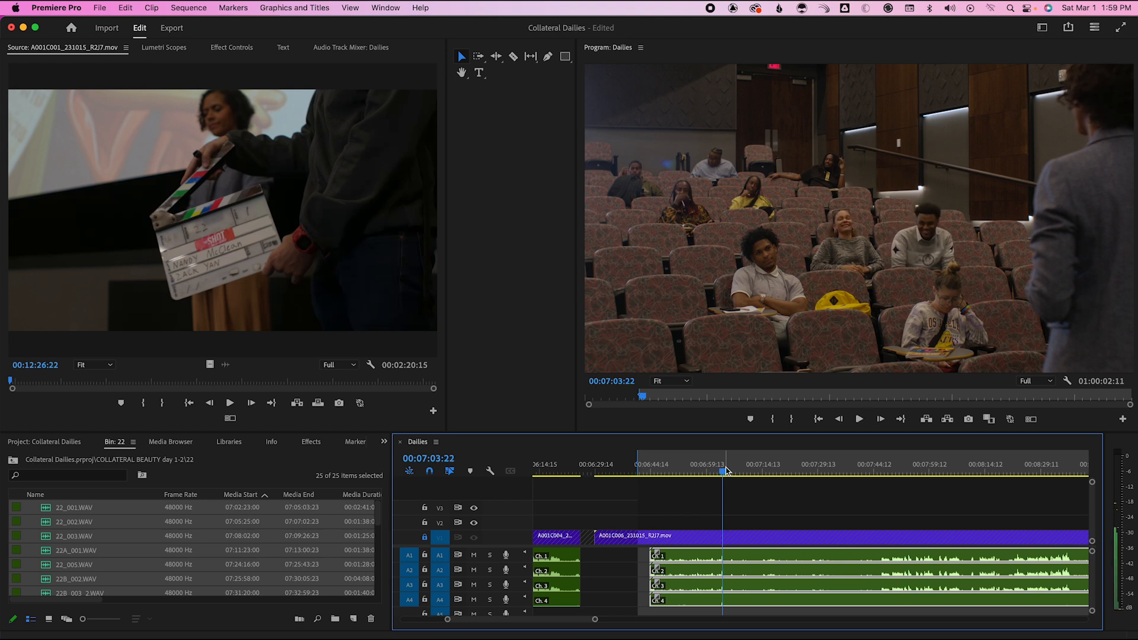
key("o")
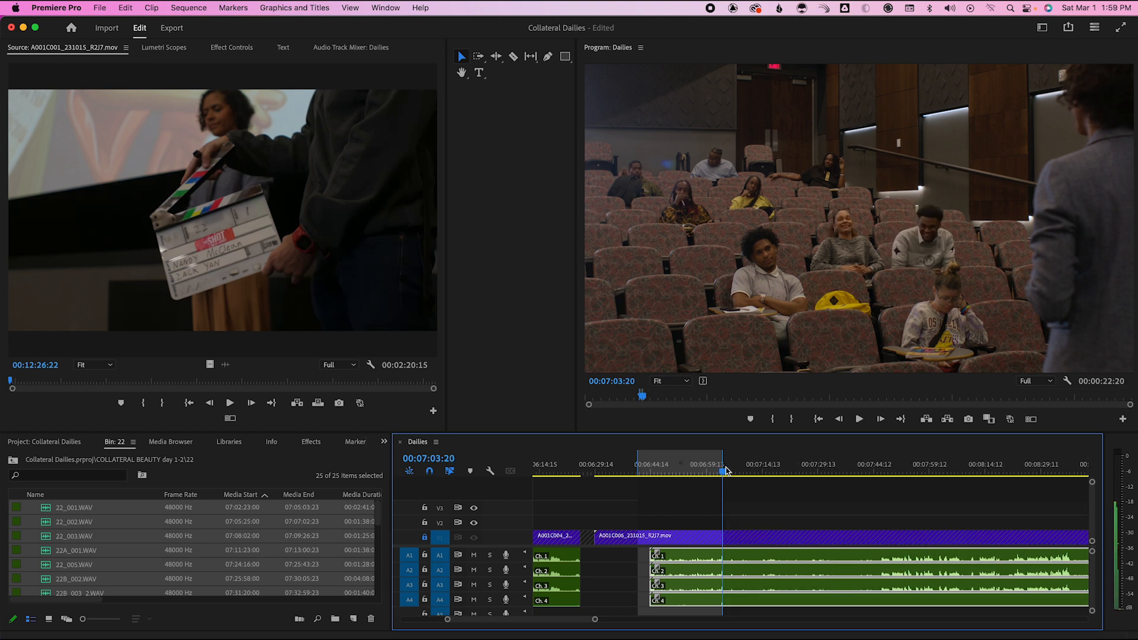
key("apostrophe")
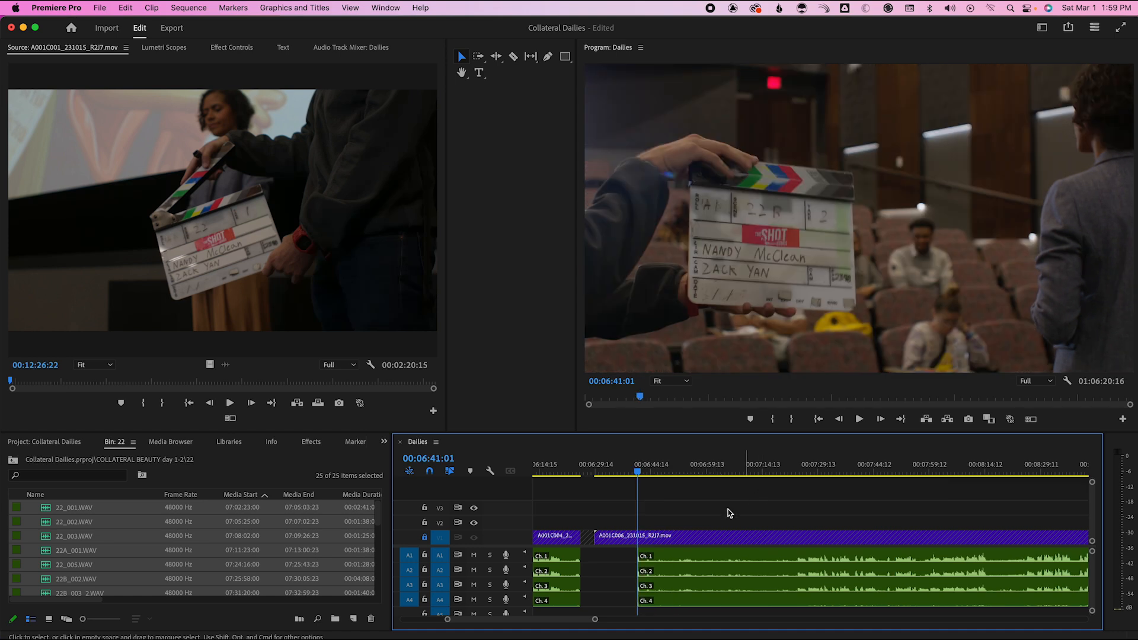
Play back A001C006_231015_R2J7.mov around 00:07:29 to check its sync, return to its slate clap, and open its audio in the Source Monitor
left_click(817, 471)
key("space")
left_click_drag(818, 472, 979, 468)
scroll(975, 473, "right", 3)
left_click_drag(880, 466, 809, 467)
key("Up")
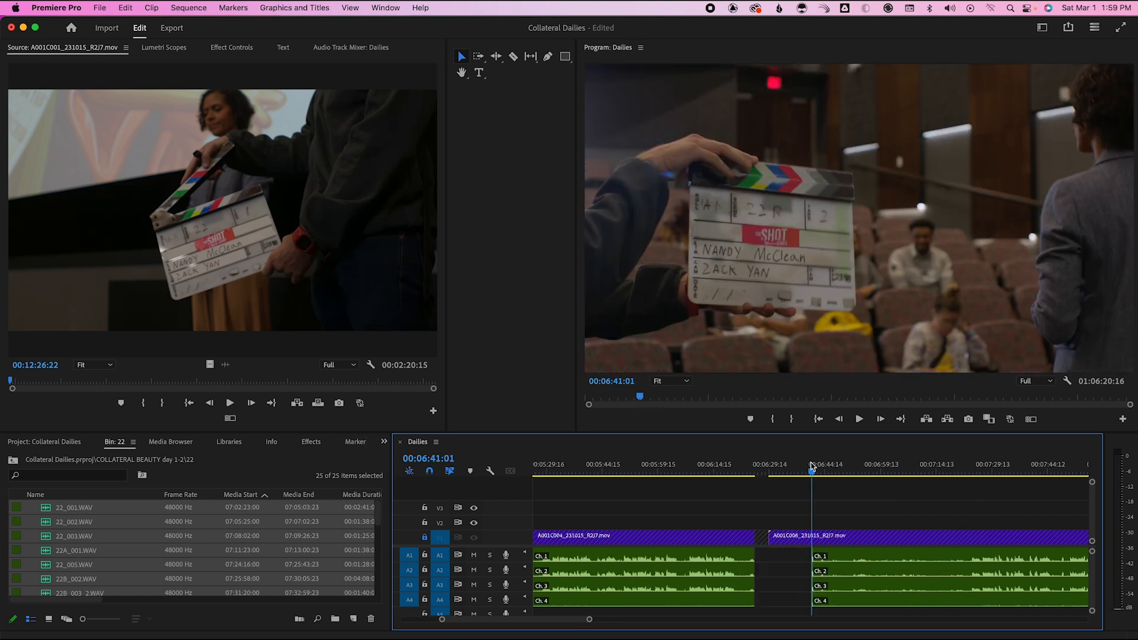
left_click(890, 560)
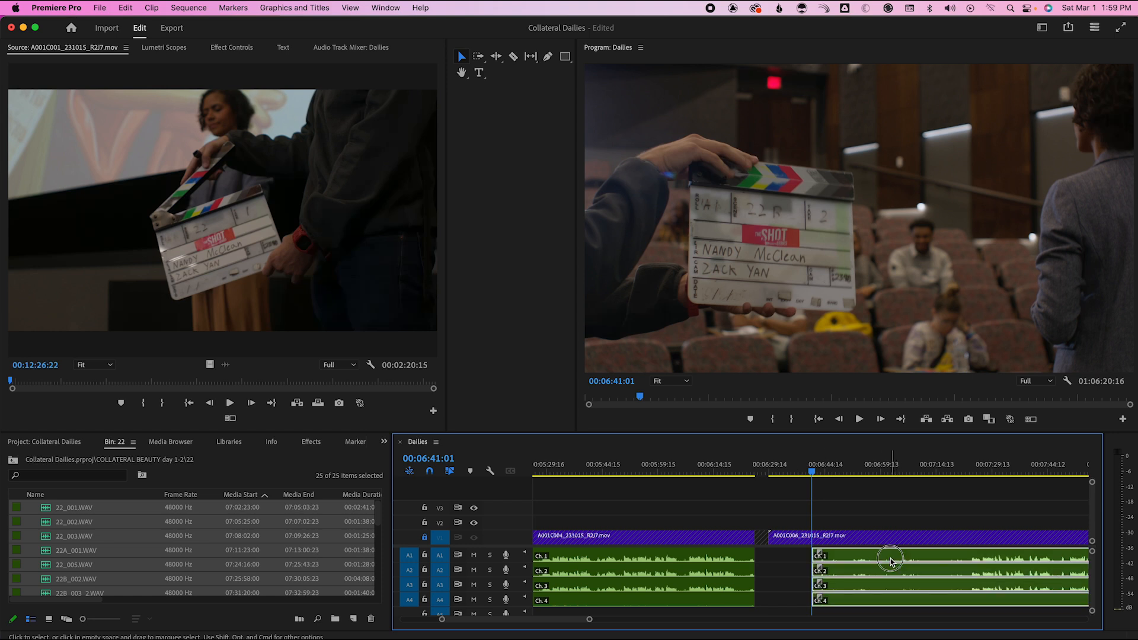
double_click(848, 557)
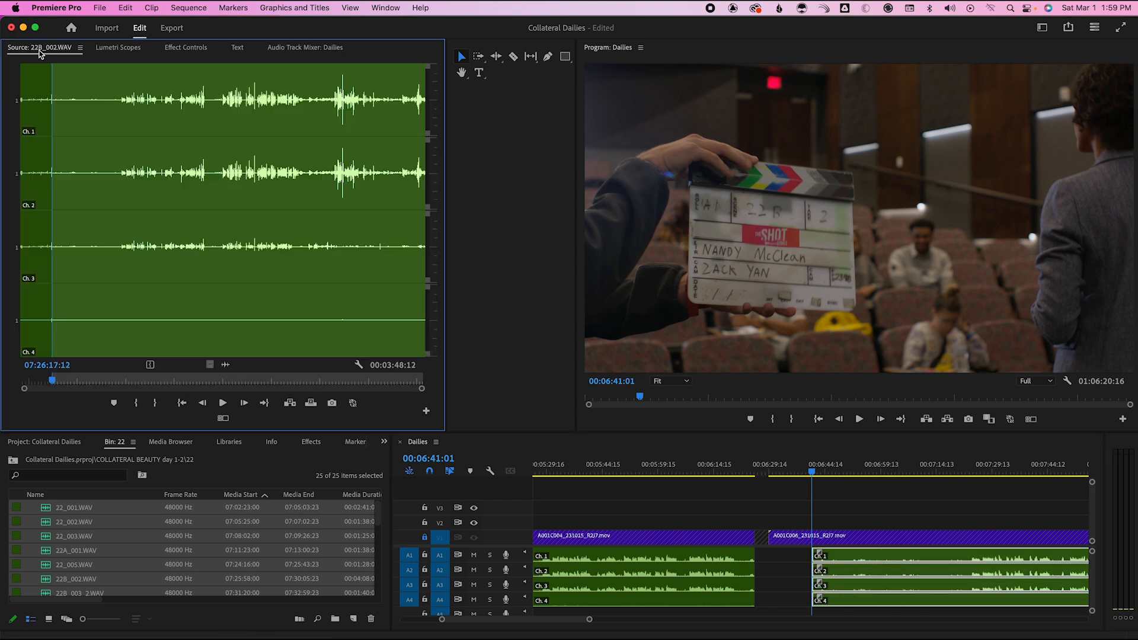
Cut the audio at the end of A001C006_231015_R2J7.mov, 00:09:13:15, and delete the remainder after the cut
left_click_drag(873, 472, 914, 473)
scroll(887, 506, "right", 10)
scroll(888, 506, "right", 5)
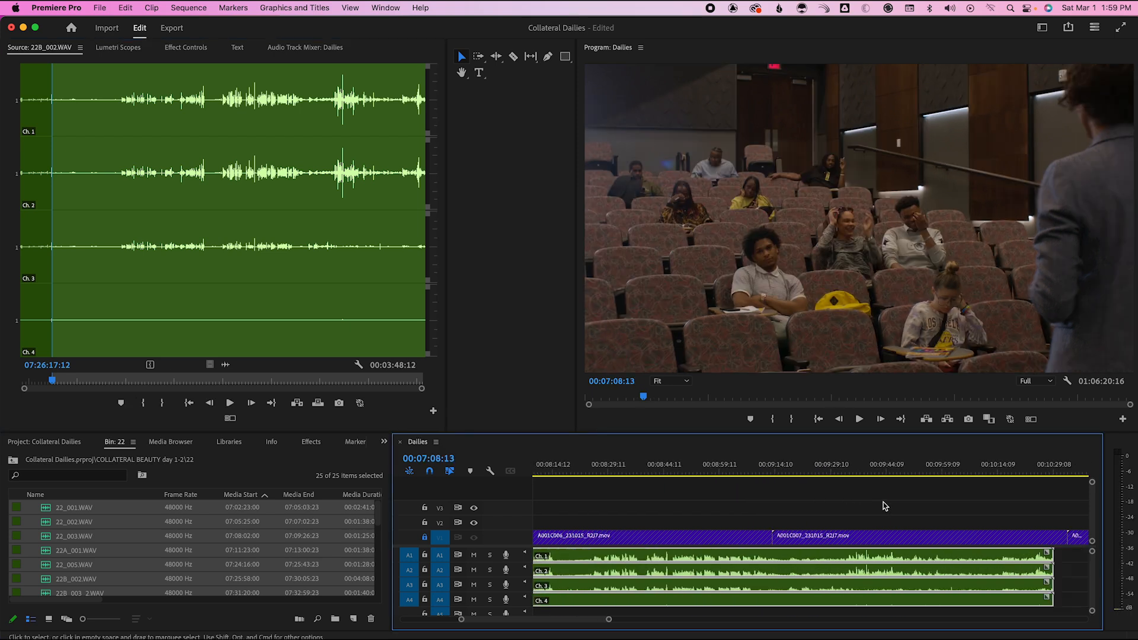
left_click_drag(754, 473, 773, 473)
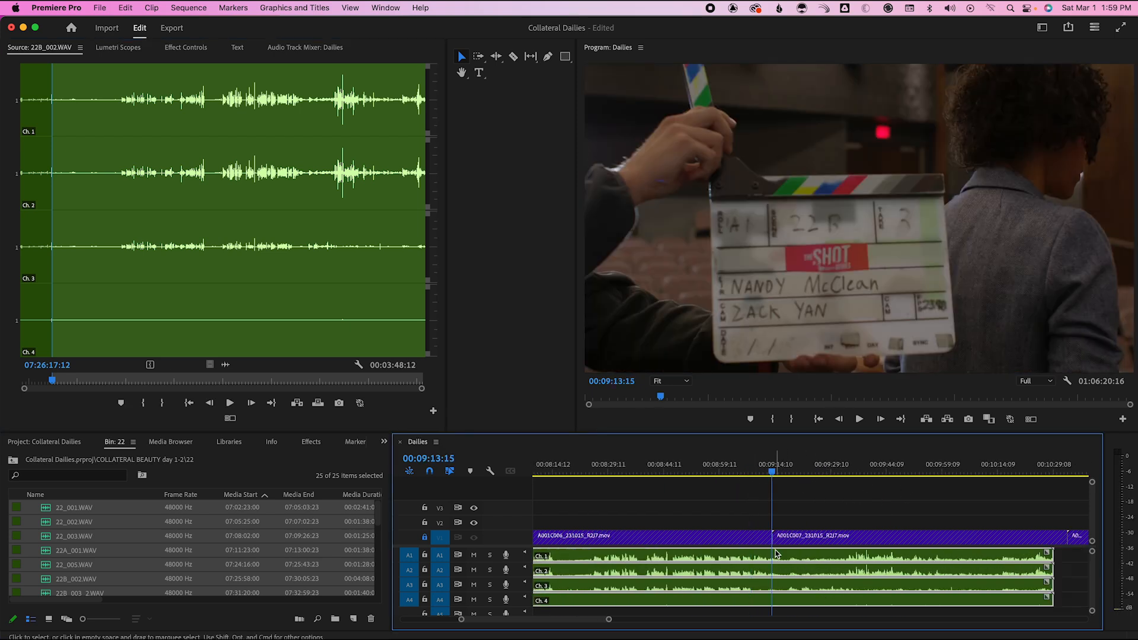
key("super+k")
left_click(795, 556)
key("Delete")
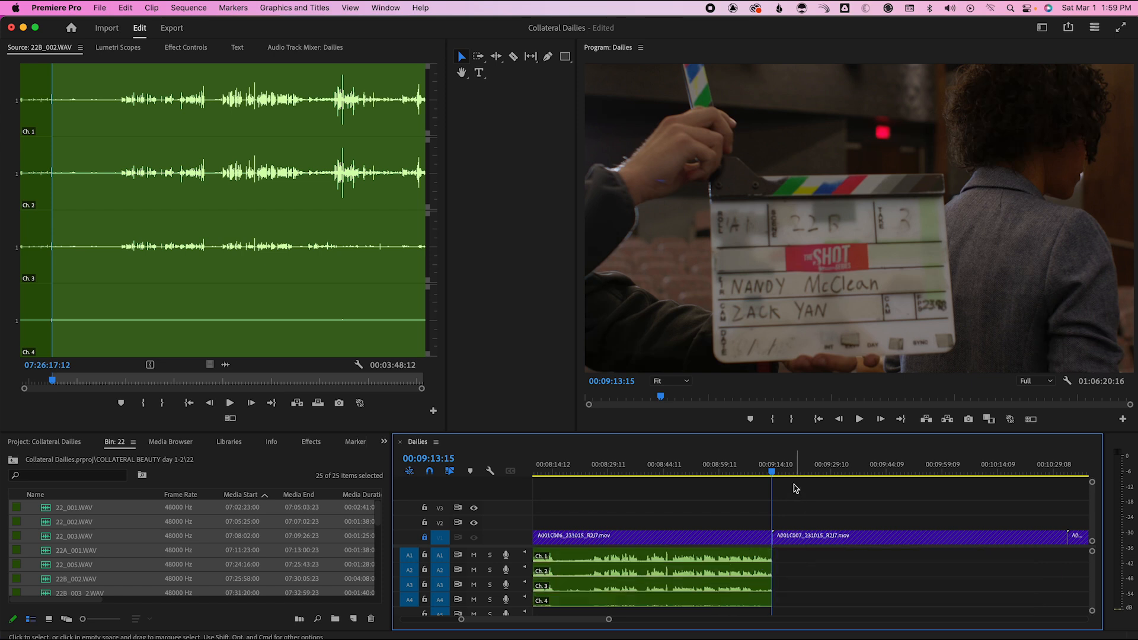
Mark an In point where the slate closes in A001C007_231015_R2J7.mov, 00:09:17:08, and go to the start of the next audio clip
left_click_drag(781, 471, 786, 471)
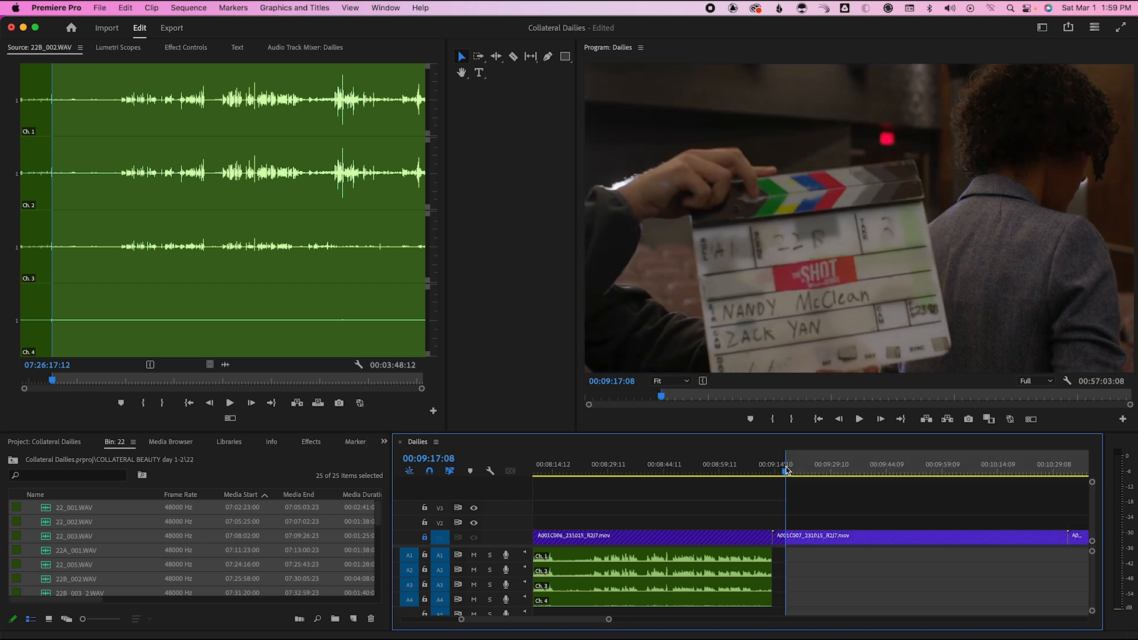
key("Down")
key("Down")
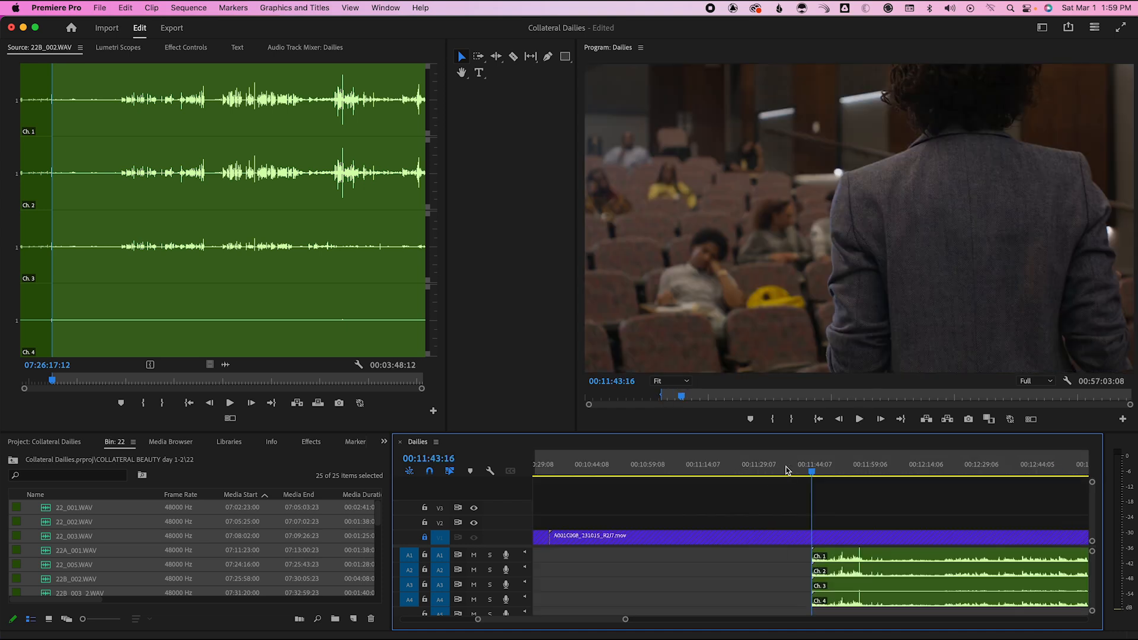
Mark an Out point at the next audio clip's slate clap, 00:11:56:13, and extract the marked range from the audio tracks
left_click(854, 470)
key("space")
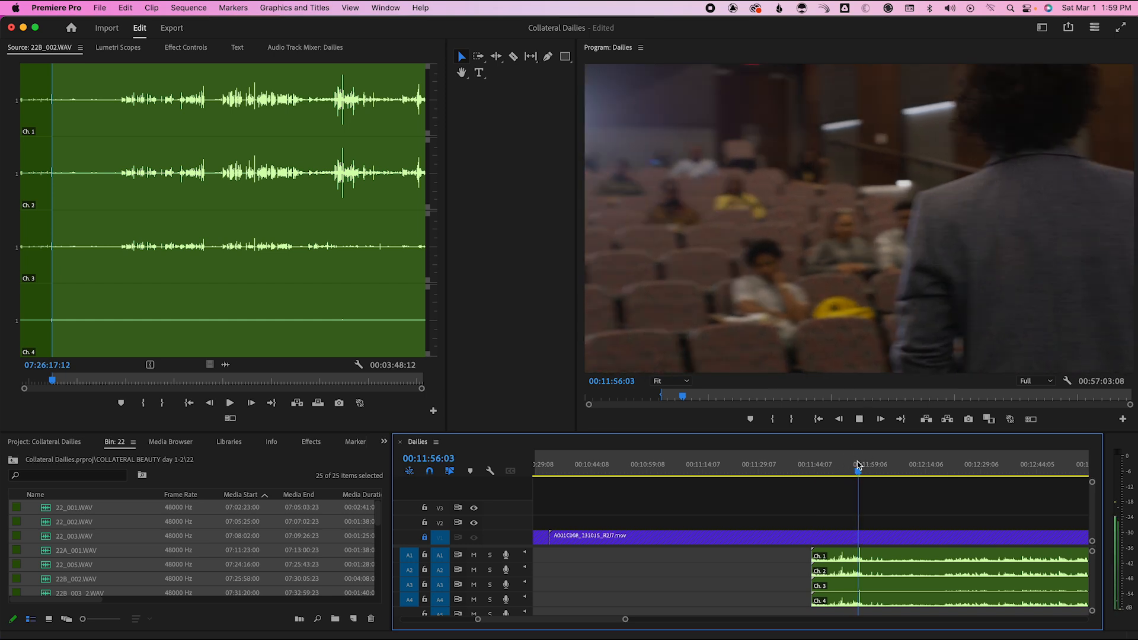
key("space")
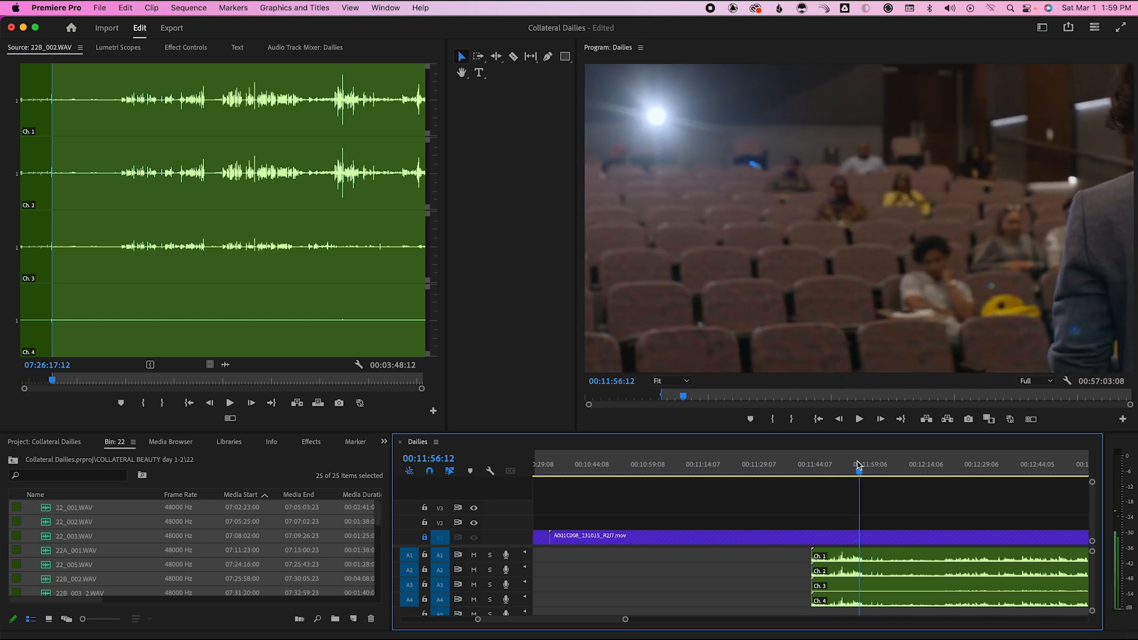
key("o")
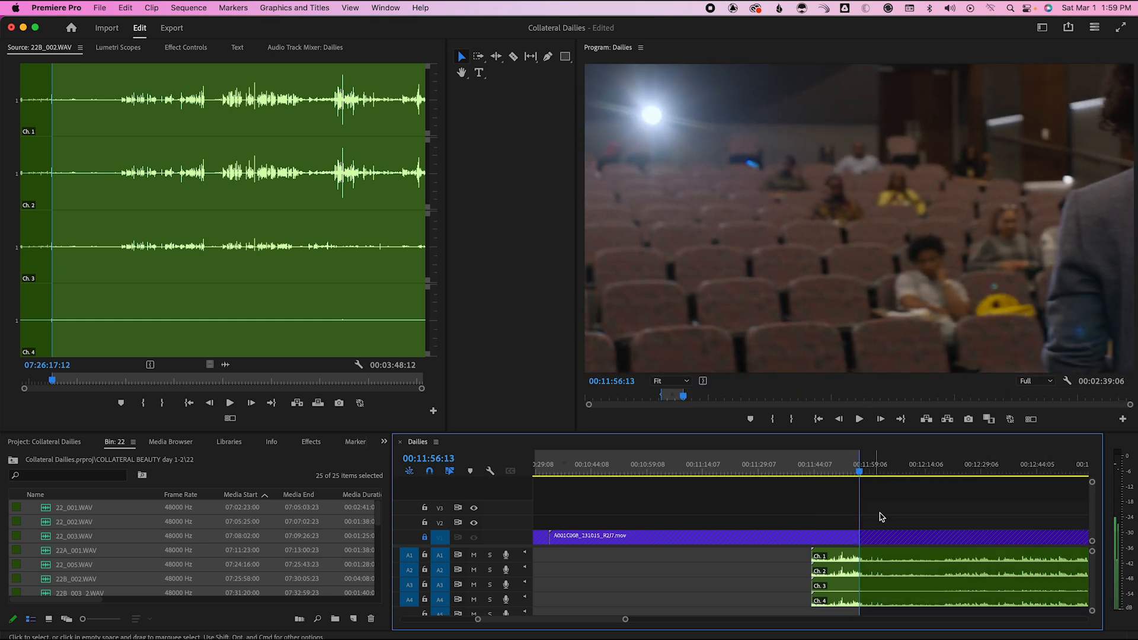
key("minus")
key("minus")
key("apostrophe")
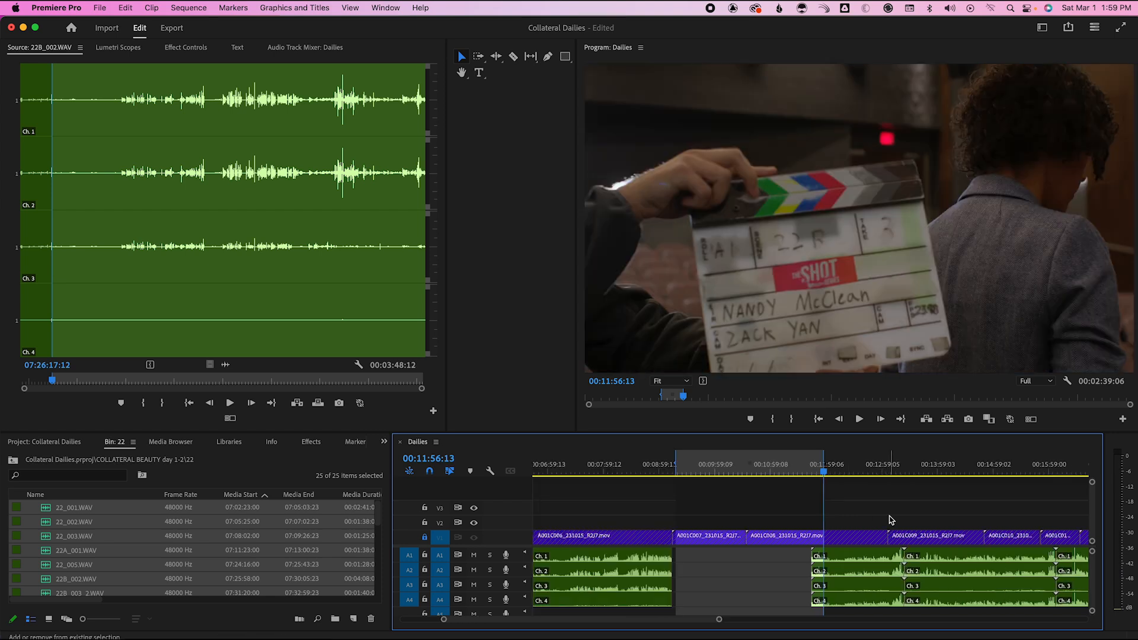
Play back A001C007_231015_R2J7.mov up to about 00:09:42:19 to check its sync with the audio
key("equal")
key("equal")
key("equal")
key("space")
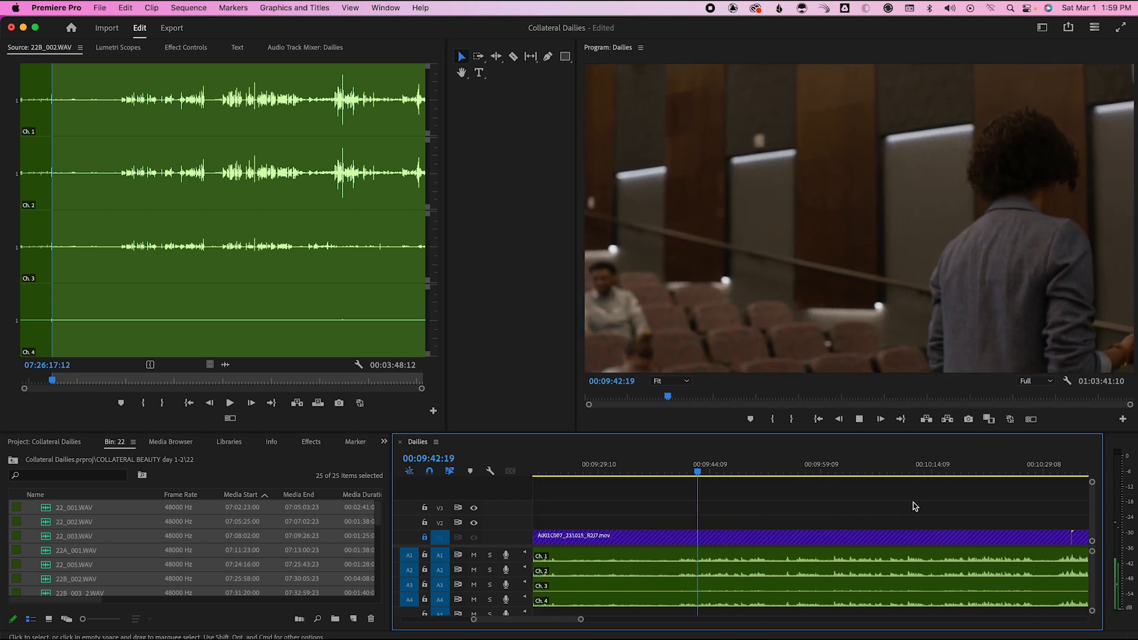
key("space")
key("minus")
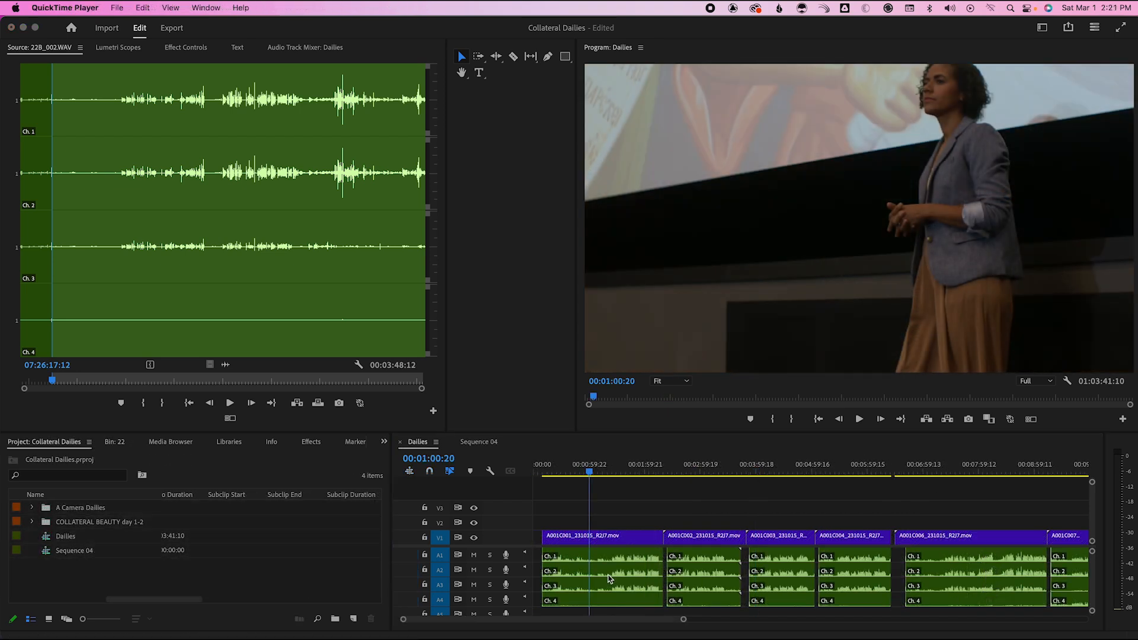
Select the first take's video and audio separately to check whether they are linked, and clear the selection
left_click(612, 541)
left_click(619, 547)
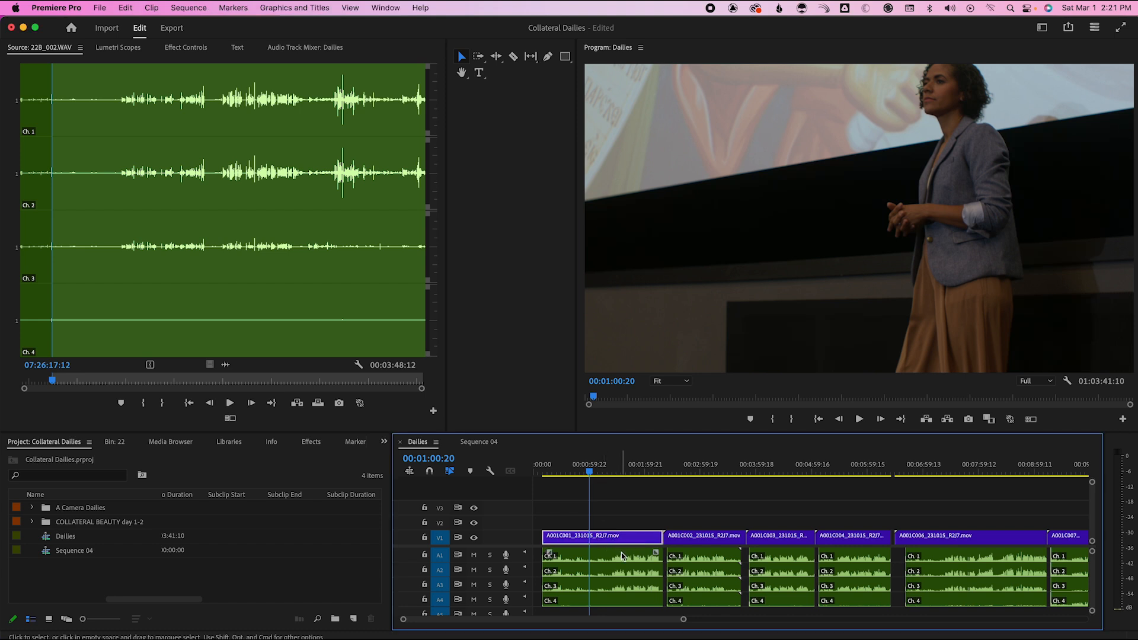
left_click(619, 559)
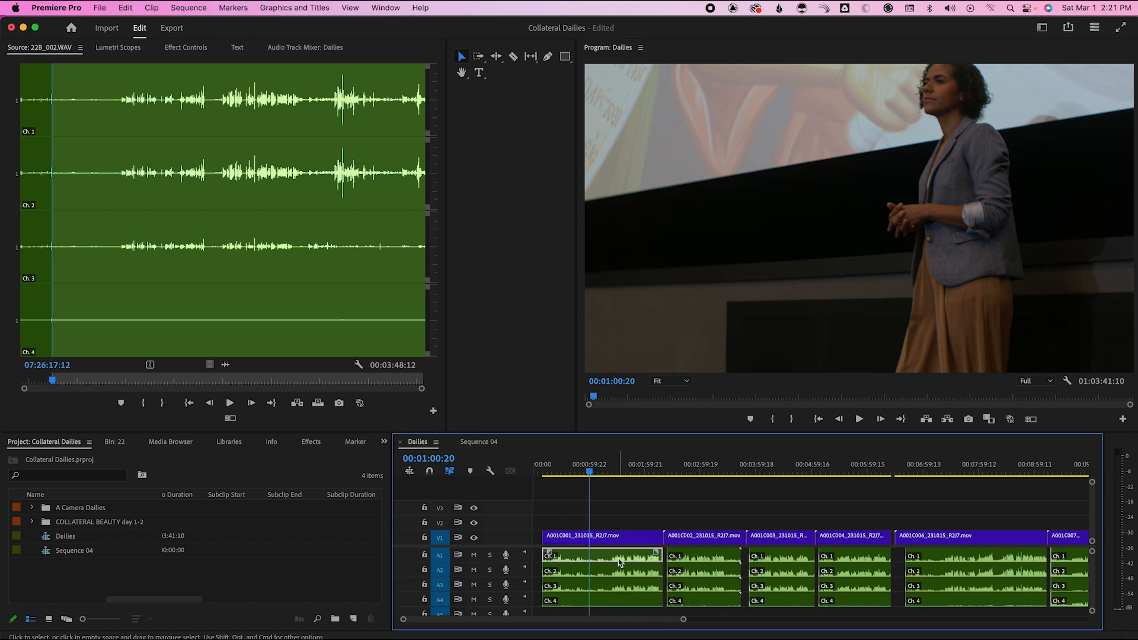
left_click(612, 513)
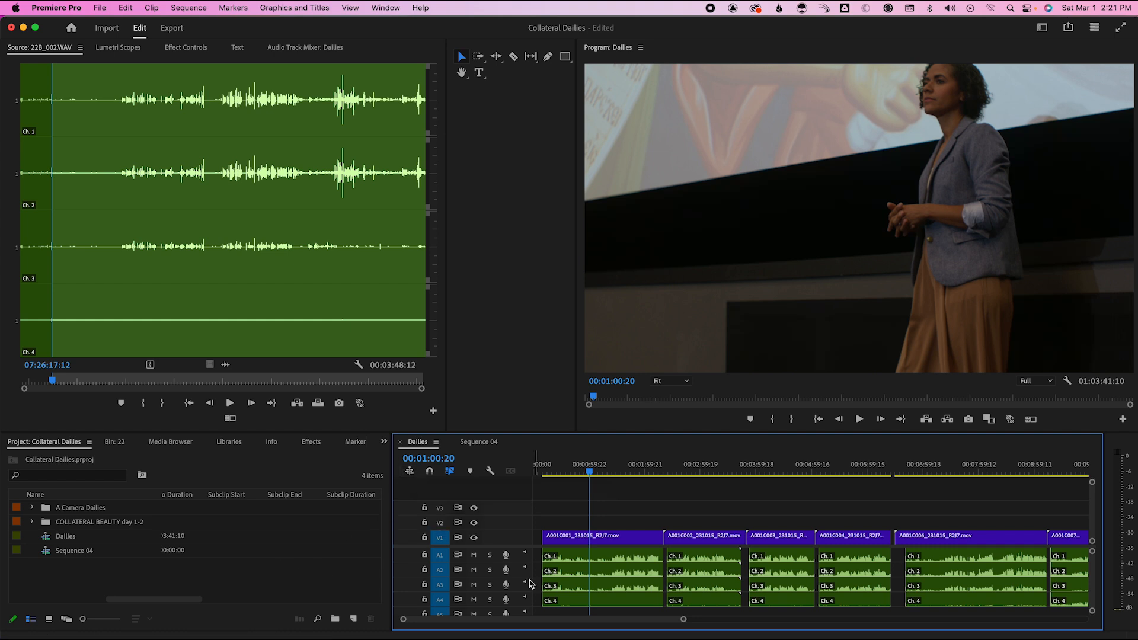
Merge the first take's video and all its synced audio into a project clip named A001C001_231015_R2J7.mov - Merged
left_click_drag(642, 510, 591, 606)
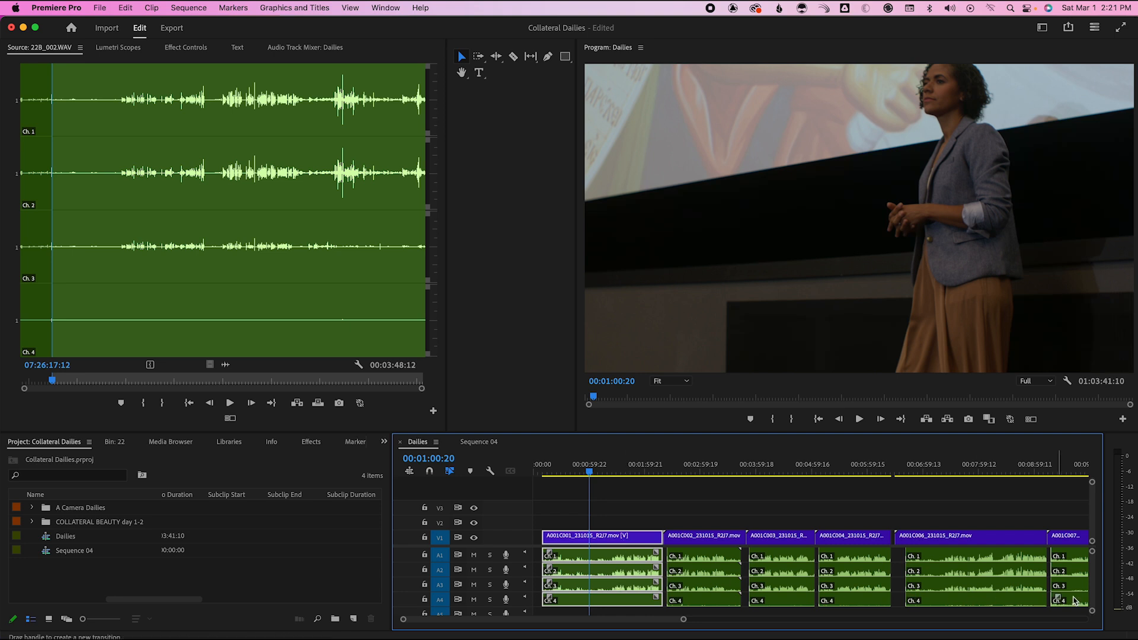
left_click_drag(1094, 613, 1093, 600)
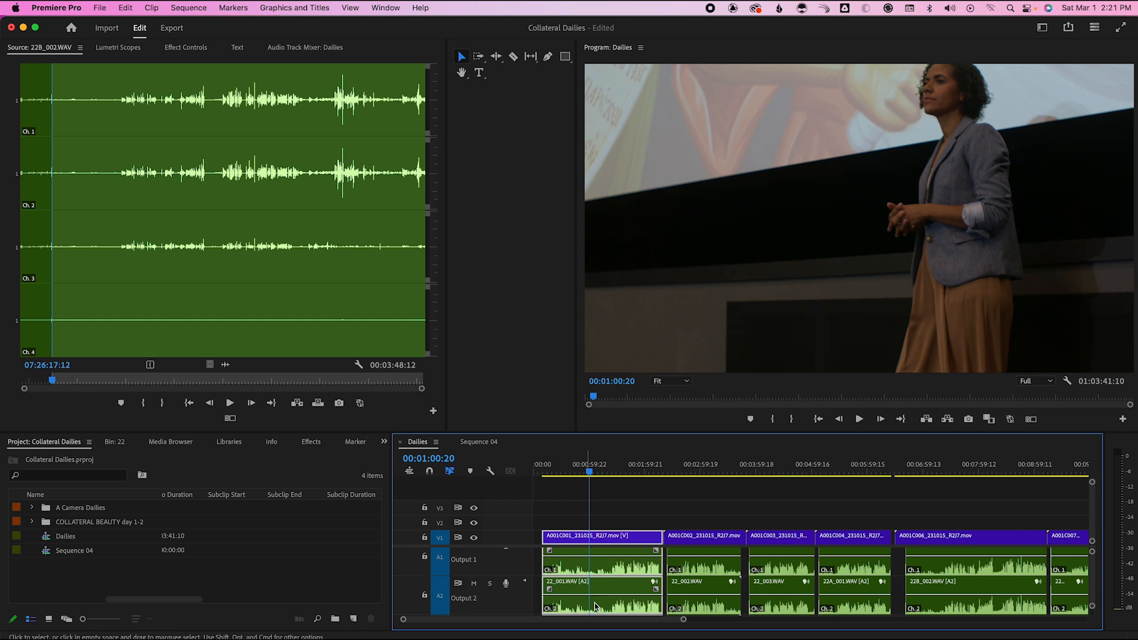
scroll(599, 602, "up", 1)
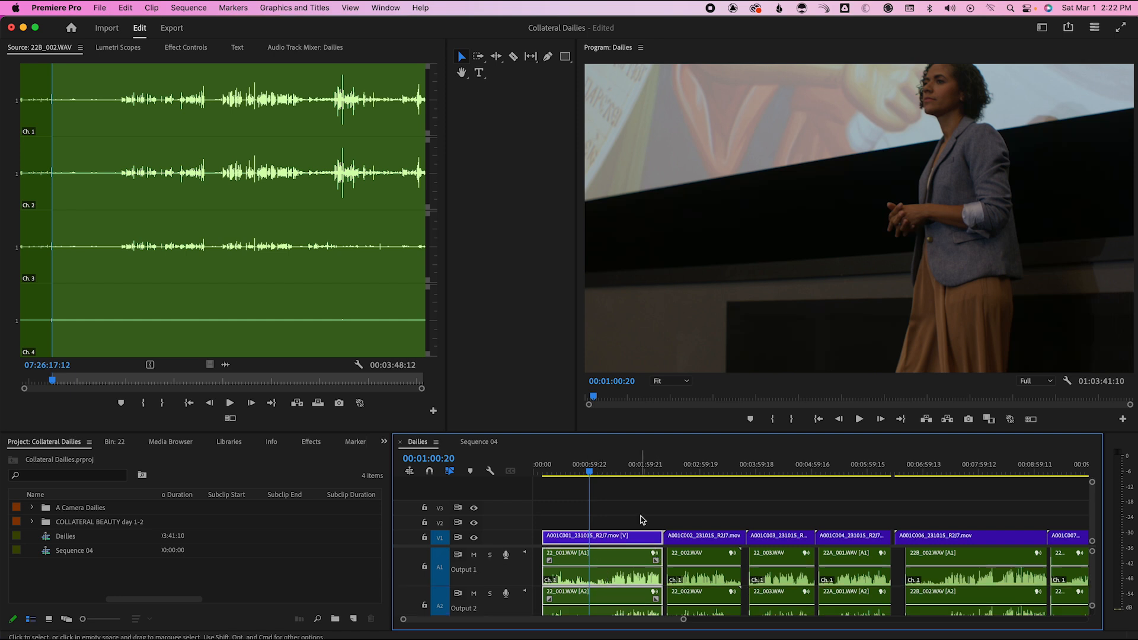
left_click_drag(612, 538, 230, 575)
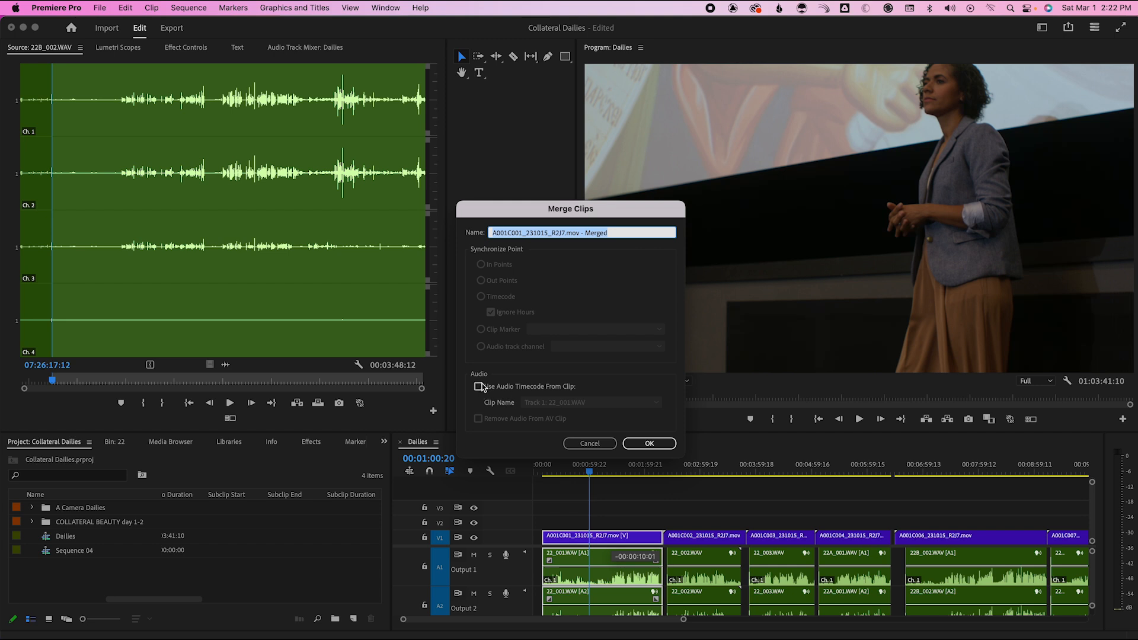
left_click(647, 444)
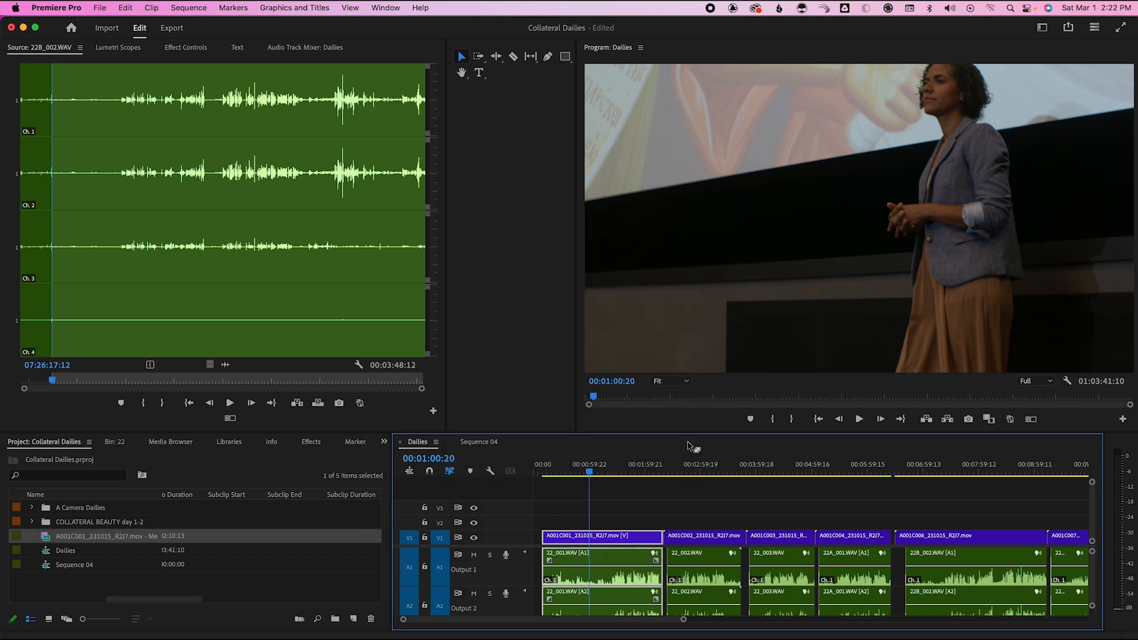
Reduce the audio track heights and merge the second take's video and audio as A001C002_231015_R2J7.mov - Merged
left_click(704, 510)
left_click_drag(1094, 606, 1093, 613)
left_click_drag(715, 509, 680, 606)
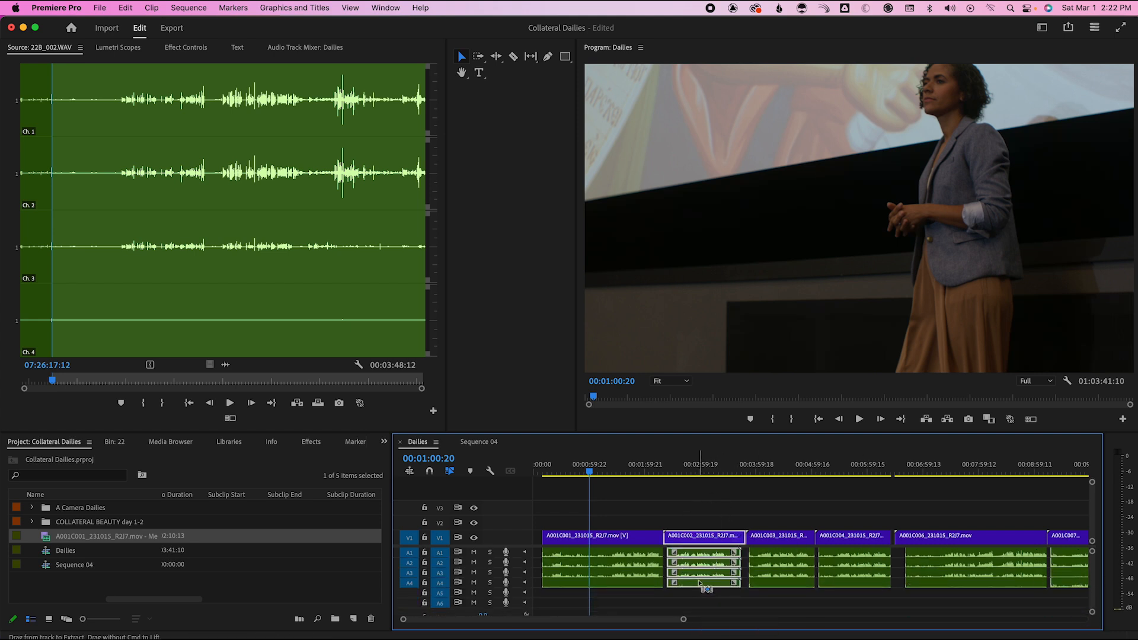
left_click(707, 522)
left_click(696, 535)
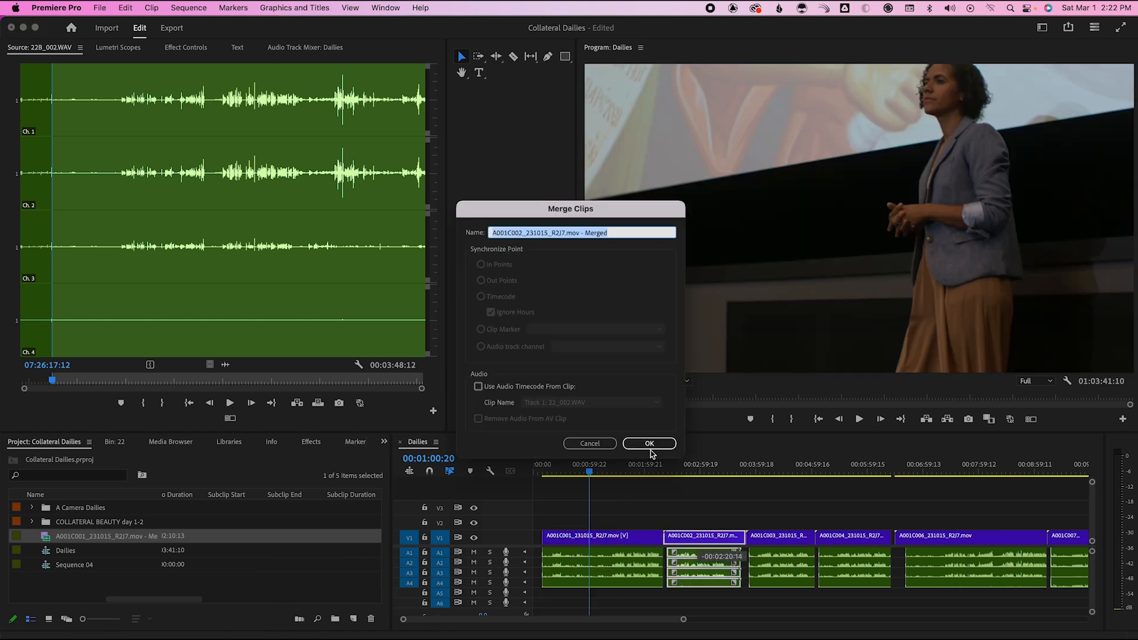
left_click(650, 448)
Merge the third take's video and synced audio into a project clip named A001C003_231015_R2J7.mov - Merged
left_click(782, 536)
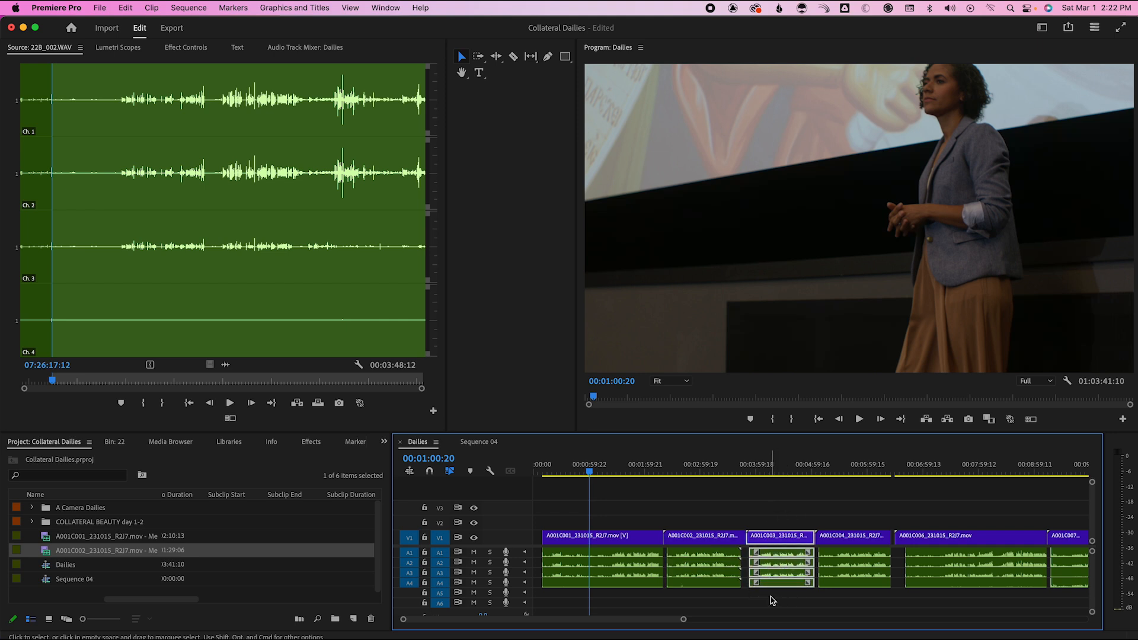
left_click(786, 537)
double_click(787, 537)
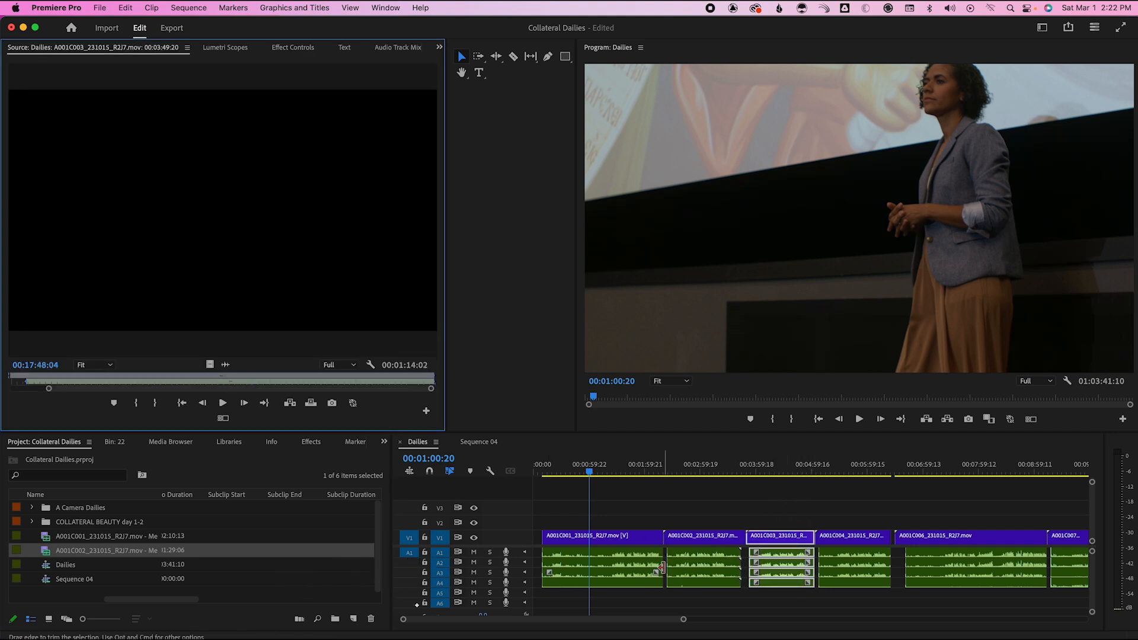
left_click_drag(793, 537, 238, 581)
key("Return")
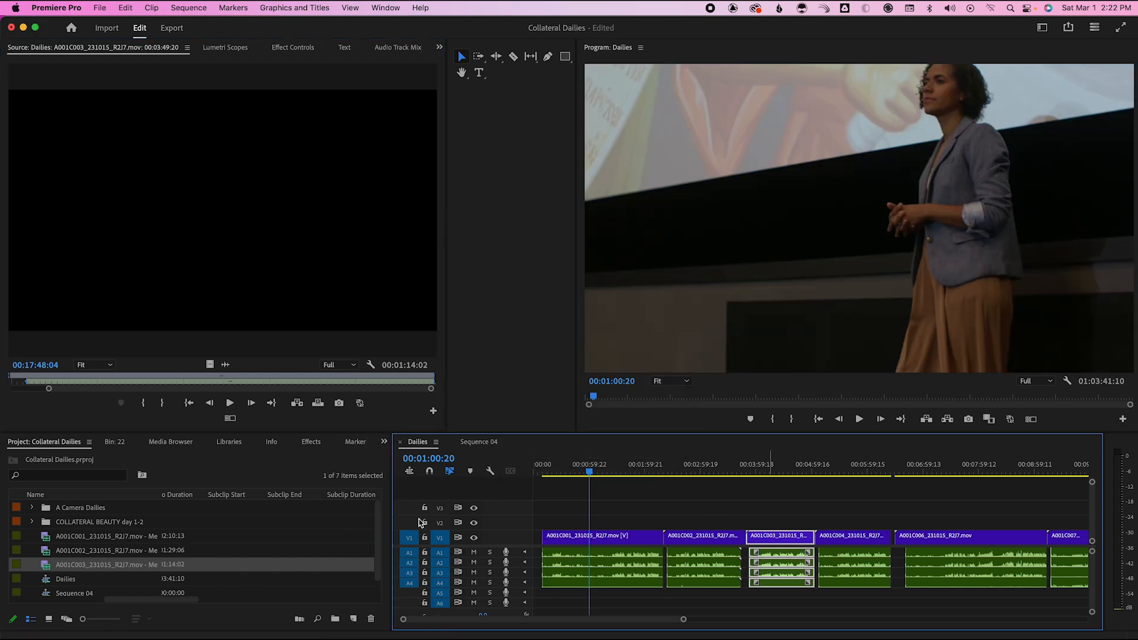
Merge the fourth take's video and all its audio into a project clip named A001C004_231015_R2J7.mov - Merged
left_click_drag(857, 515, 859, 605)
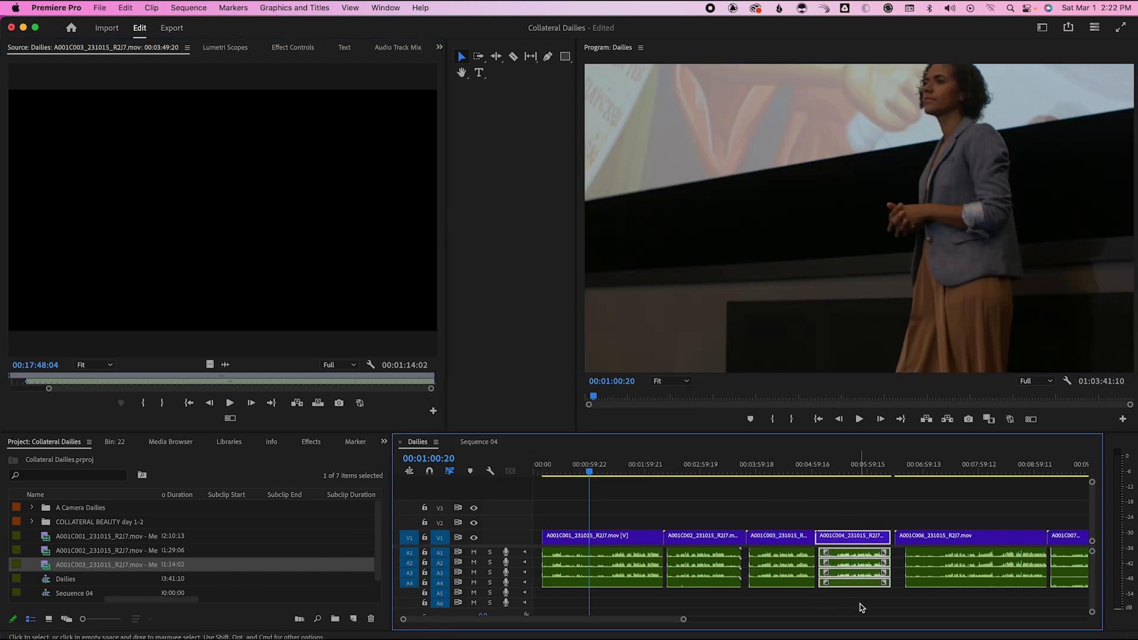
left_click_drag(875, 520, 840, 599)
left_click(870, 505)
left_click(859, 536)
left_click_drag(858, 536, 252, 560)
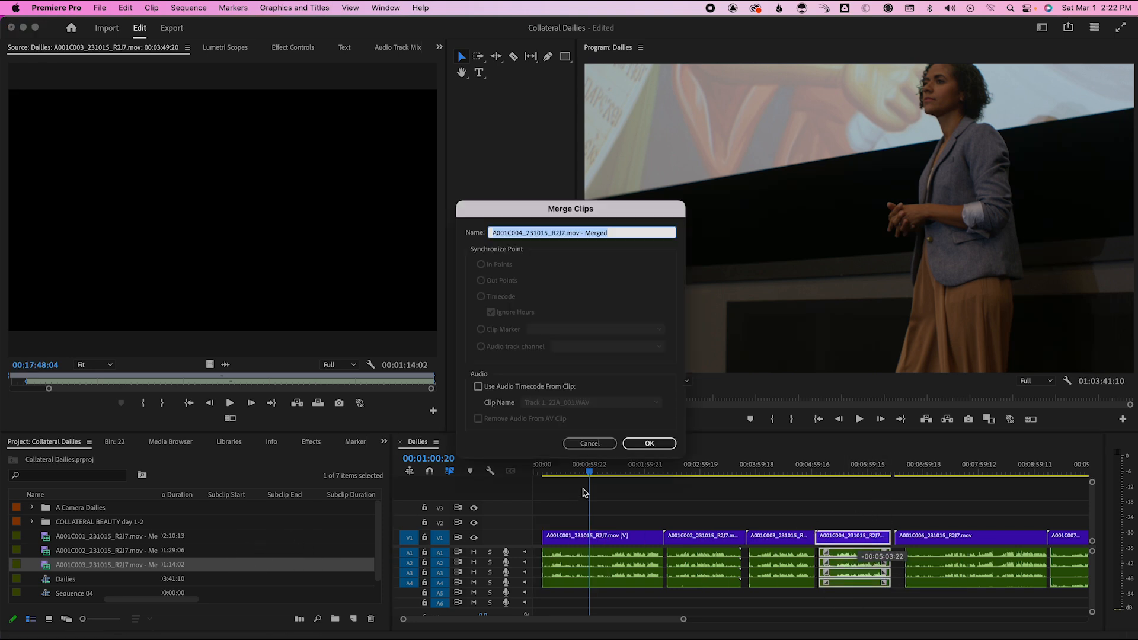
left_click(652, 443)
Merge the A001C006_231015_R2J7.mov take's video with its synced audio tracks into a project clip, keeping the default name
scroll(749, 508, "right", 5)
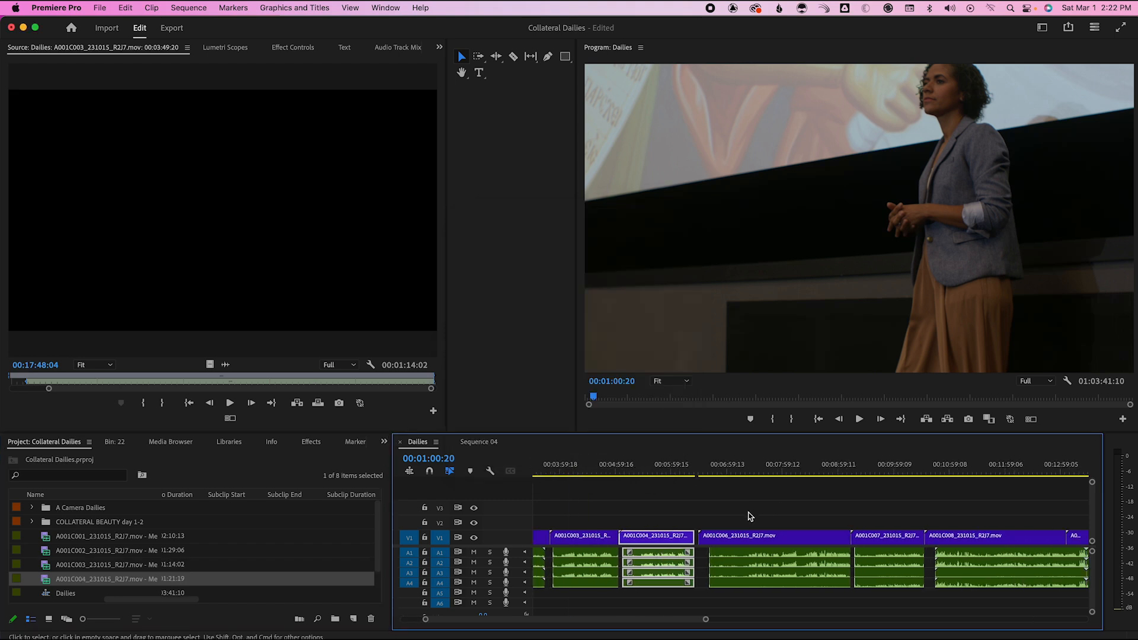
left_click(779, 536)
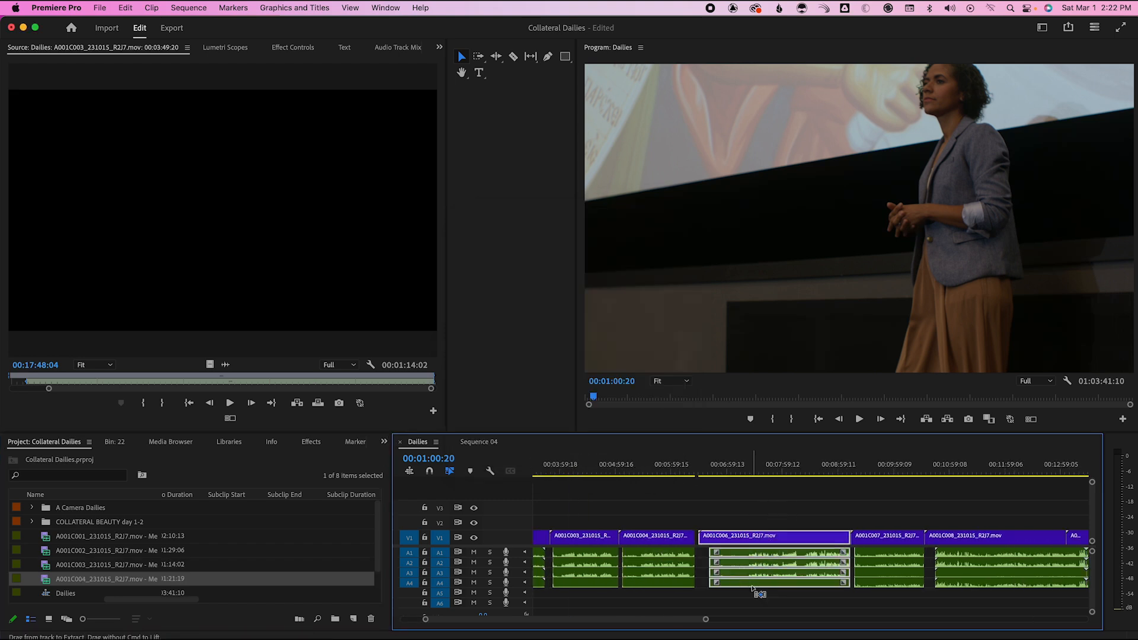
left_click(776, 512)
left_click_drag(781, 509, 765, 595)
left_click_drag(798, 538, 176, 545)
key("Return")
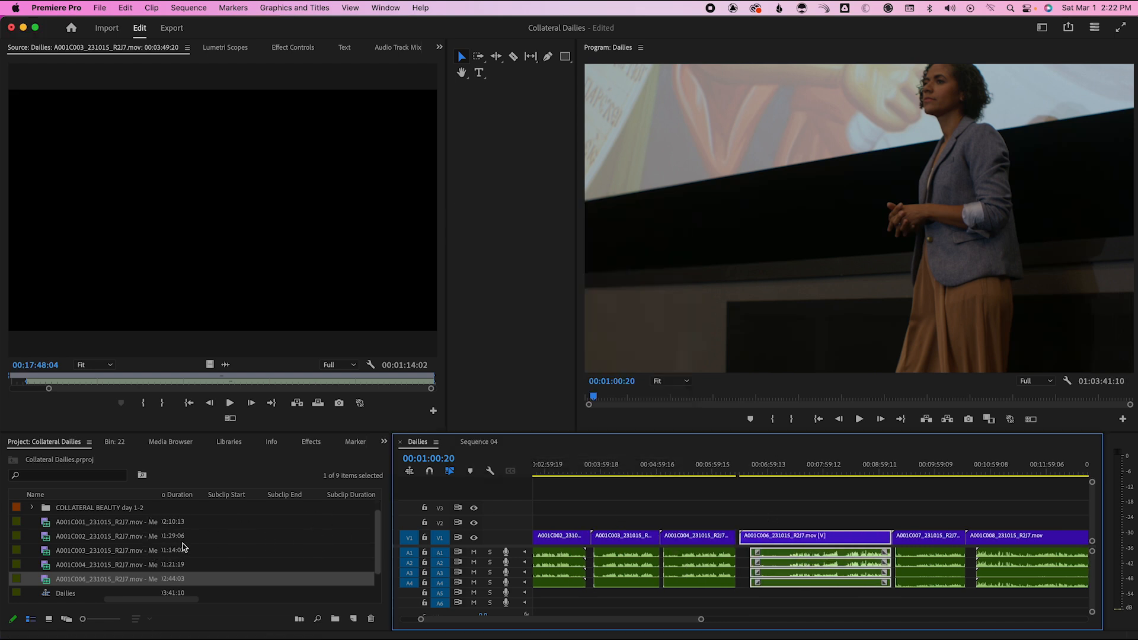
Merge the A001C007 take's video and all its audio into a project clip named A001C007_231015_R2J7.mov - Merged
scroll(557, 543, "right", 6)
left_click_drag(664, 512, 668, 595)
left_click(682, 591)
left_click_drag(693, 502, 679, 589)
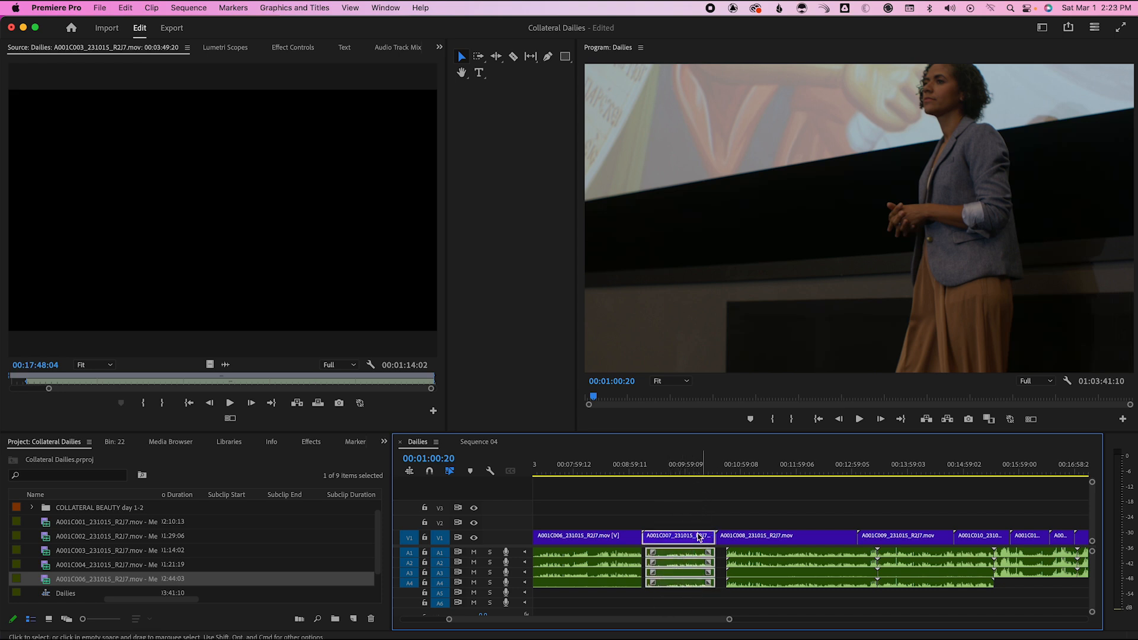
left_click(686, 519)
left_click_drag(686, 541, 143, 559)
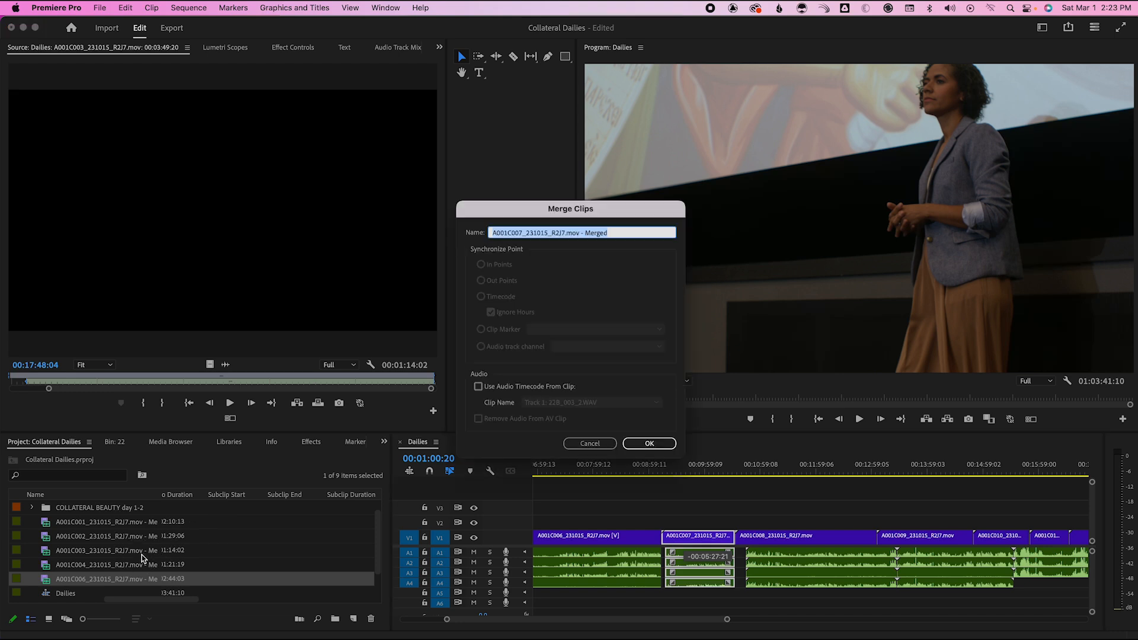
key("Return")
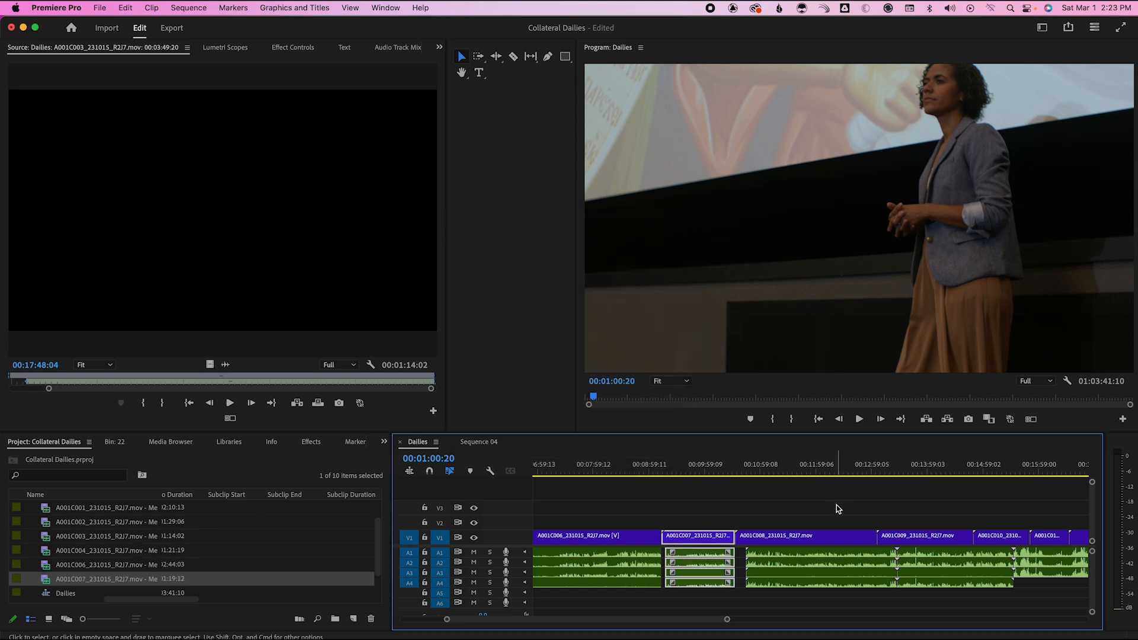
Spot-check the A001C008_231015_R2J7.mov take in the sequence, and return to the preceding take at 00:10:13:12
left_click(780, 460)
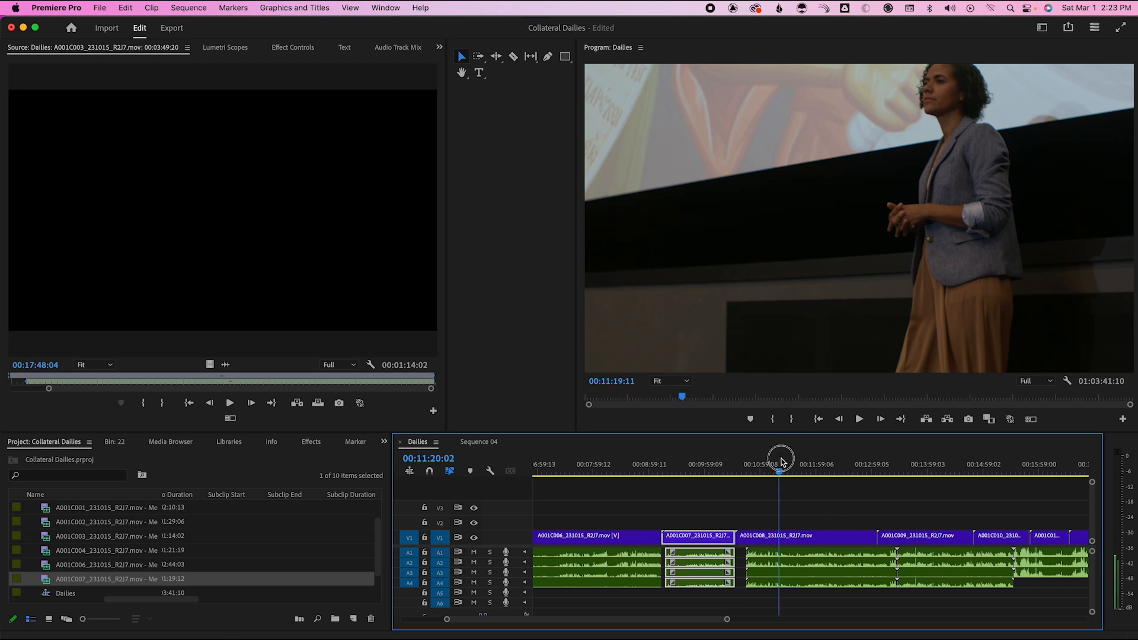
key("space")
left_click(818, 462)
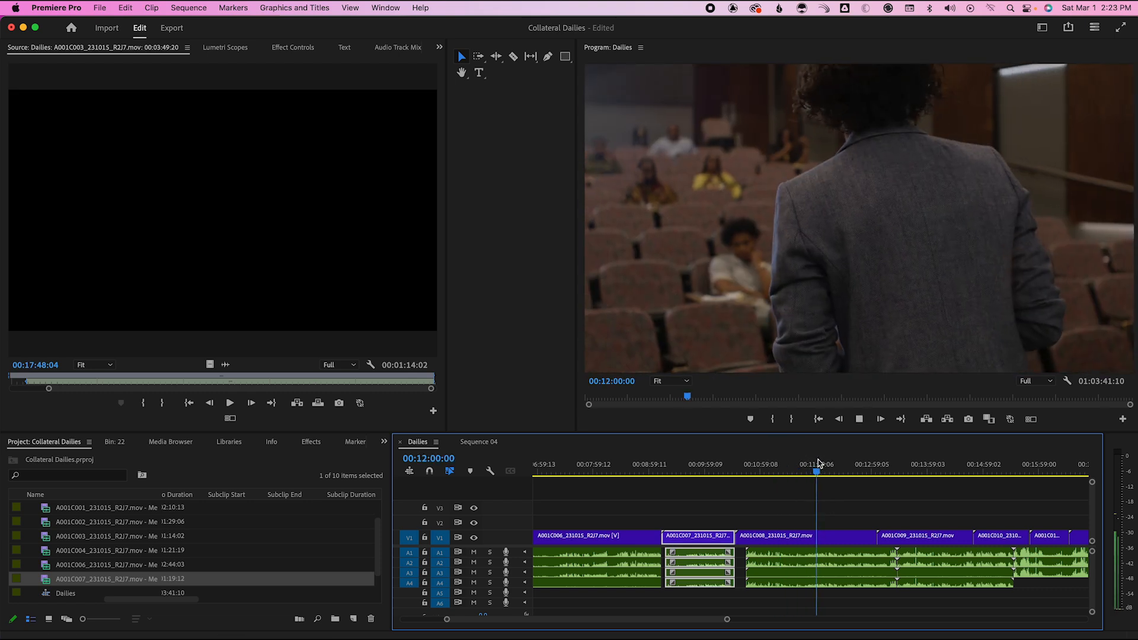
left_click_drag(818, 464, 718, 466)
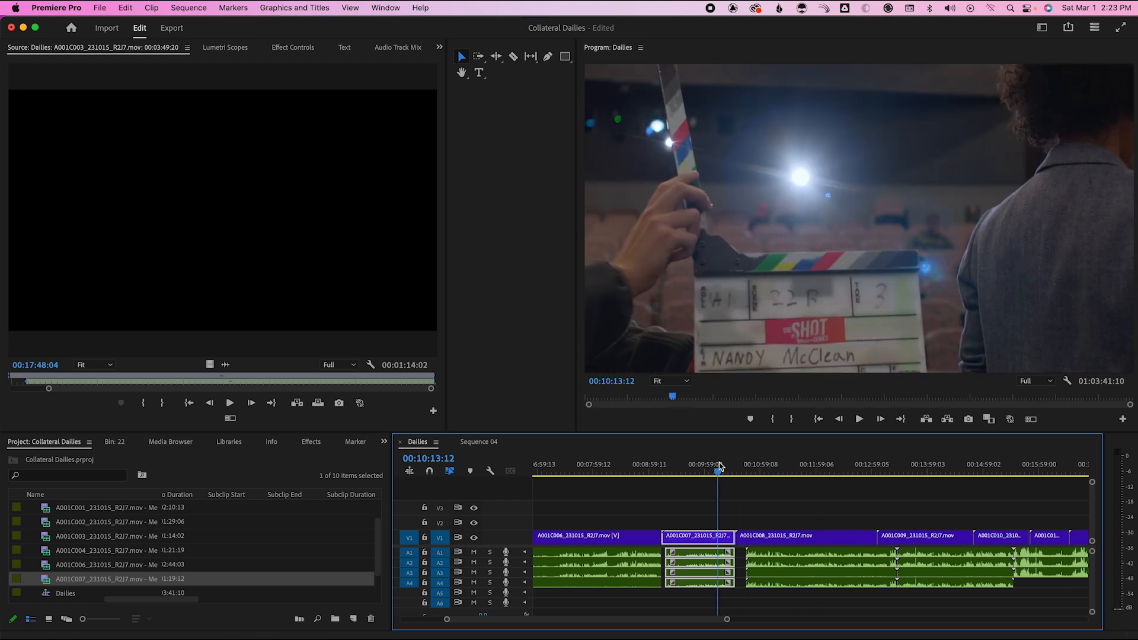
scroll(767, 536, "left", 3)
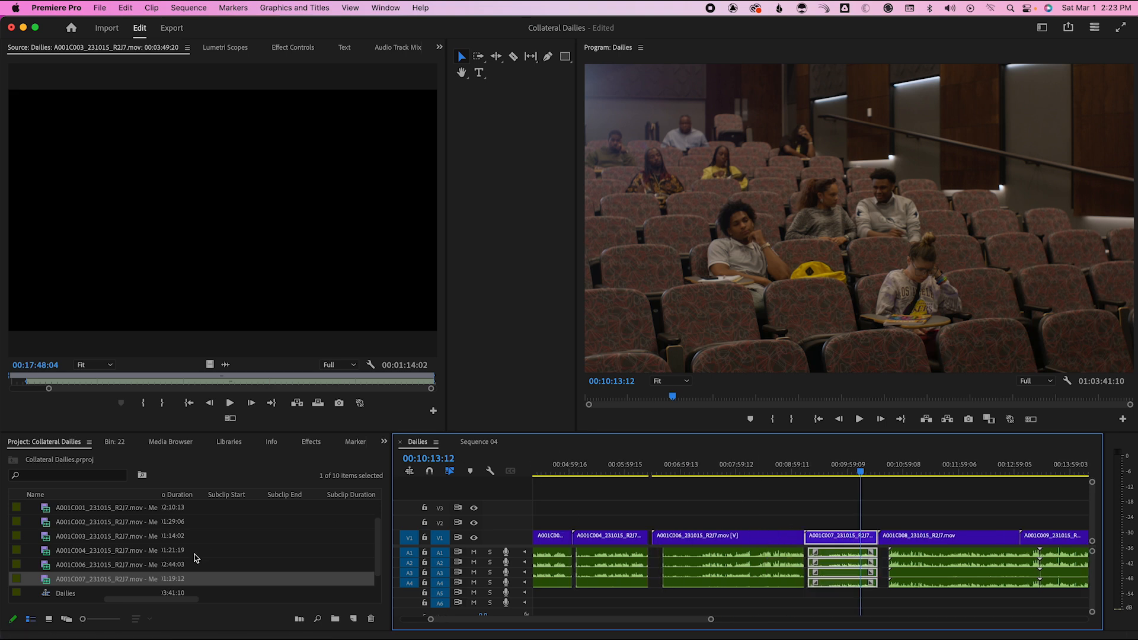
View the slate of the merged A001C001 clip and rename the clip as 22/1 Low angle Teacher
scroll(179, 572, "up", 1)
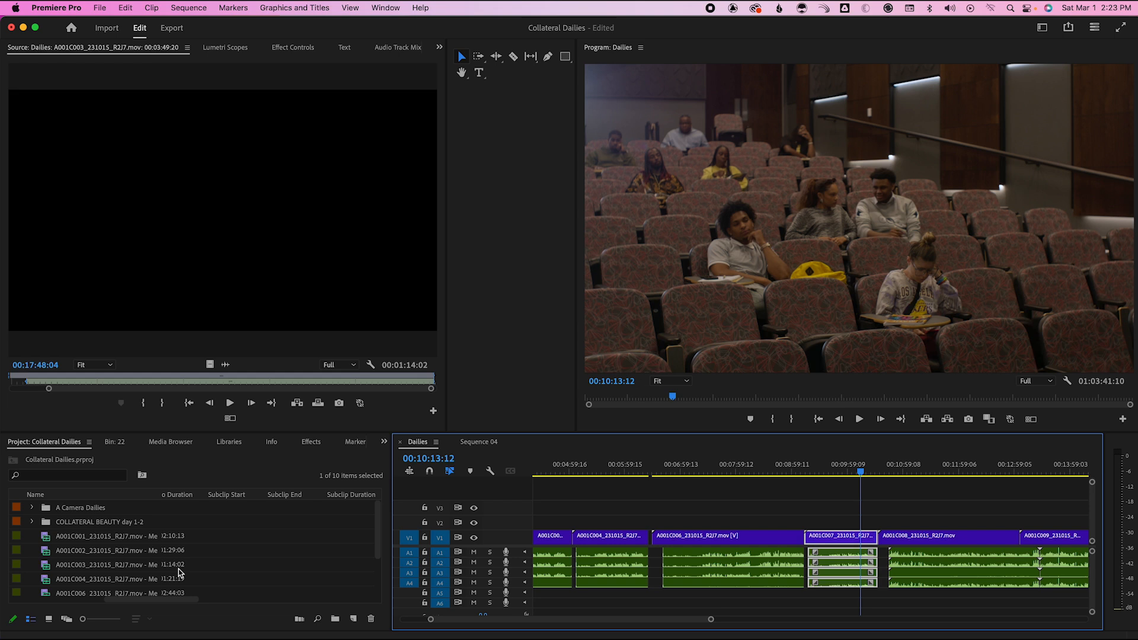
double_click(47, 541)
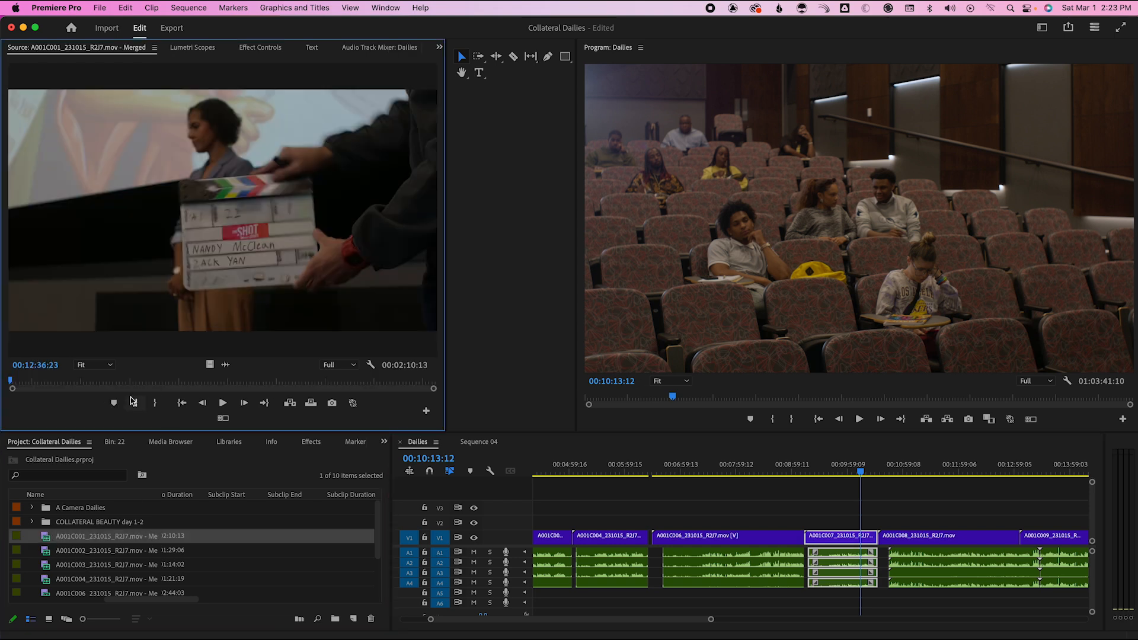
left_click_drag(54, 380, 9, 386)
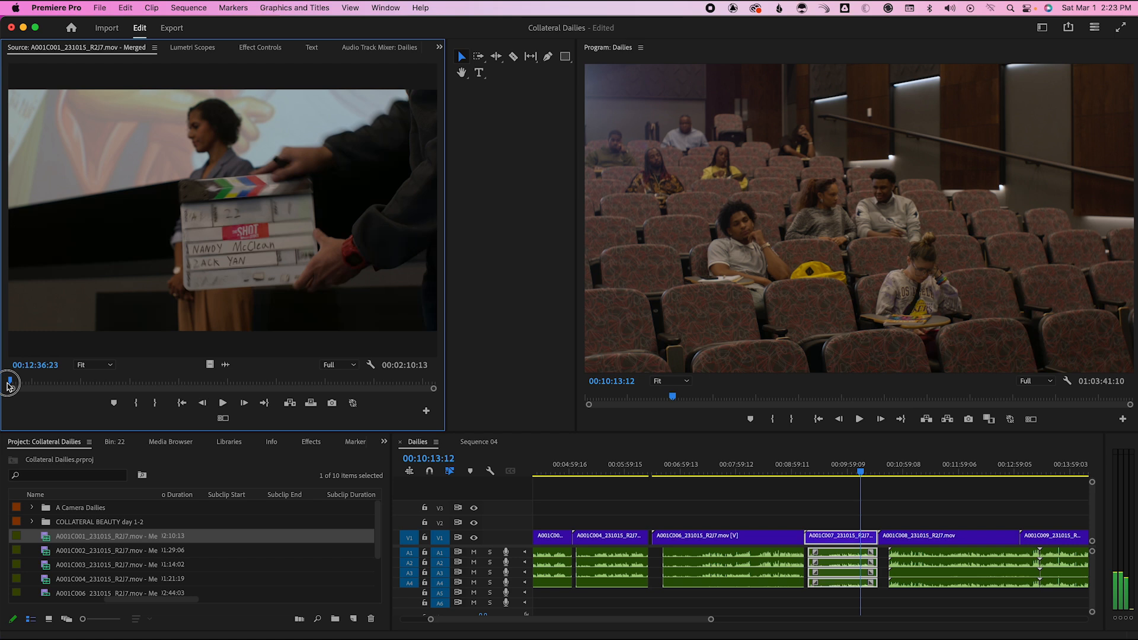
left_click(73, 537)
type("22/1 Low angle")
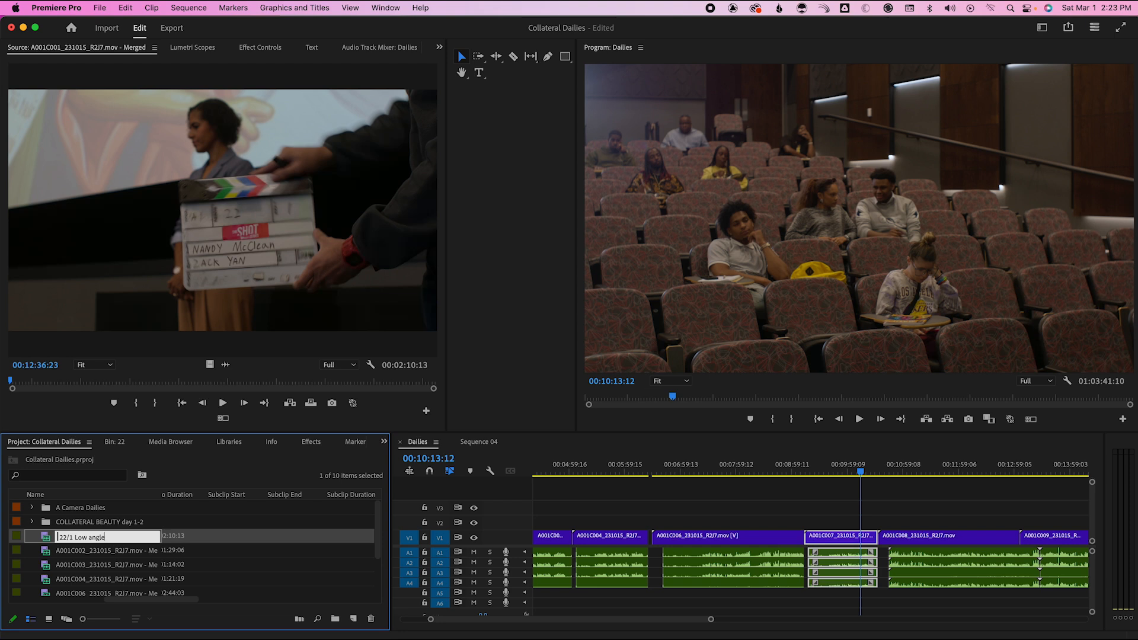
type("Teacher")
key("Tab")
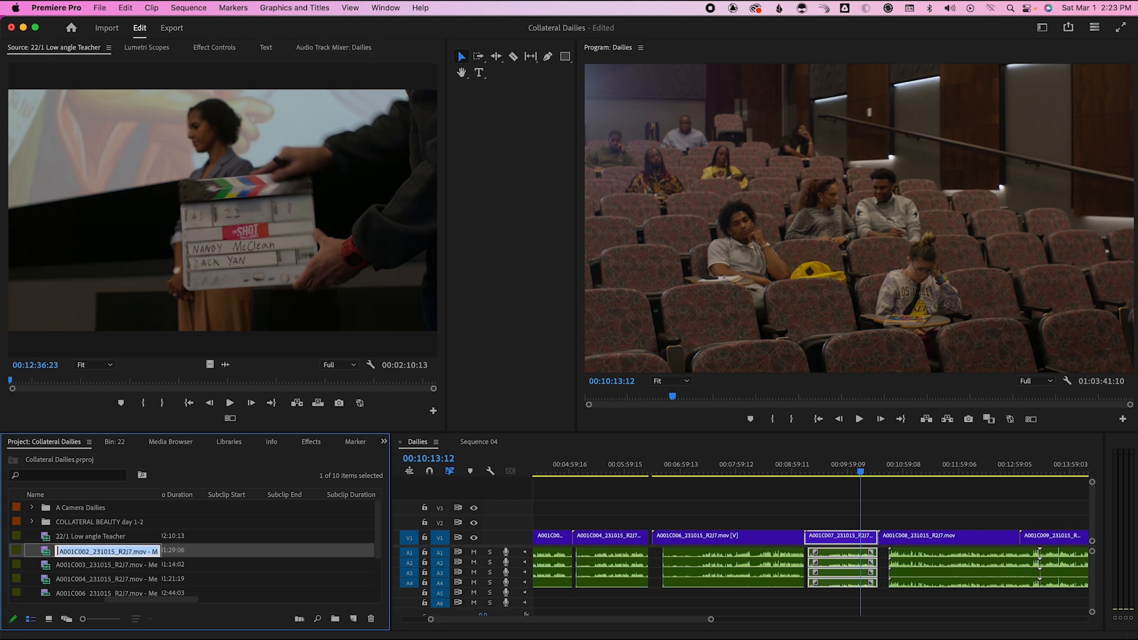
Check the merged A001C002 clip's slate and rename it as 22/2 Low angle Teacher, reusing the first clip's name
double_click(46, 551)
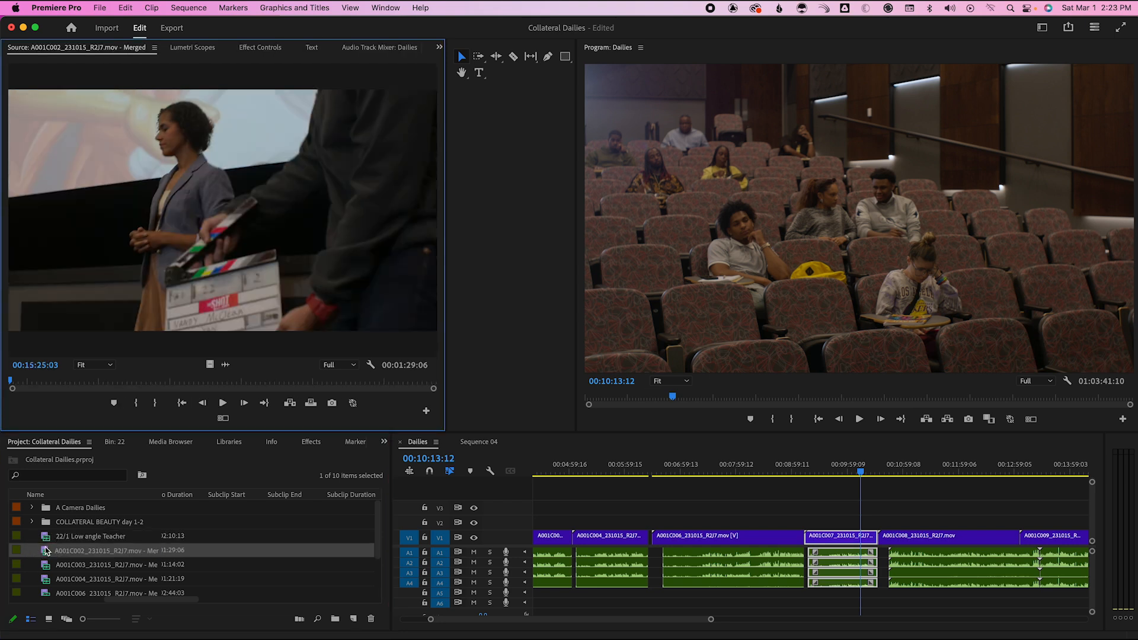
left_click(74, 536)
left_click(73, 537)
key("super+c")
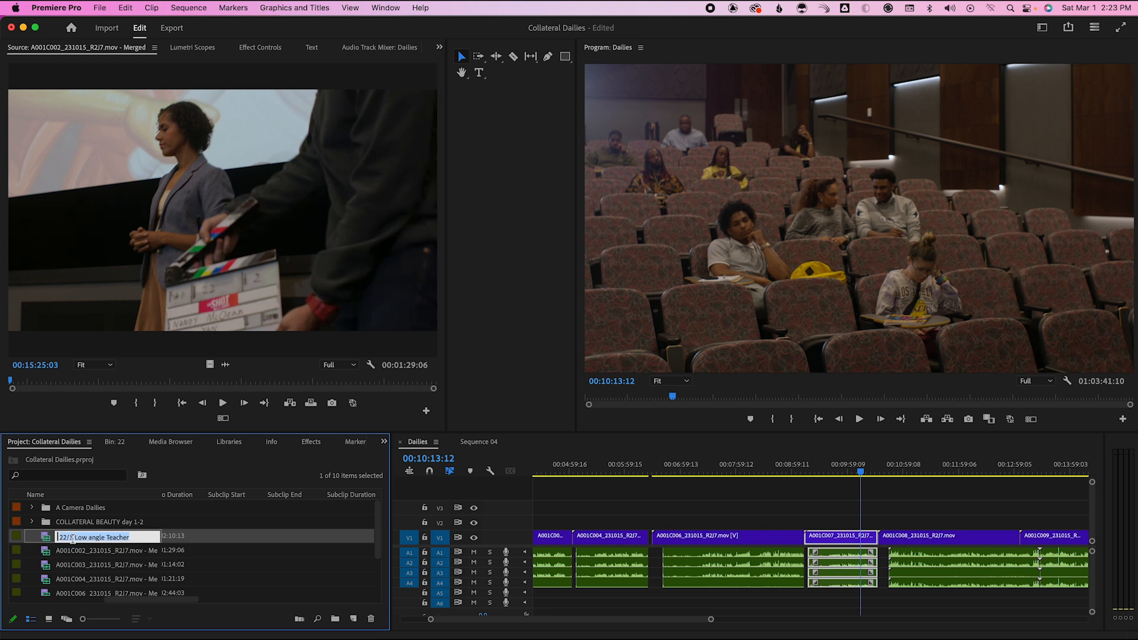
key("Tab")
key("super+v")
key("super+a")
key("super+c")
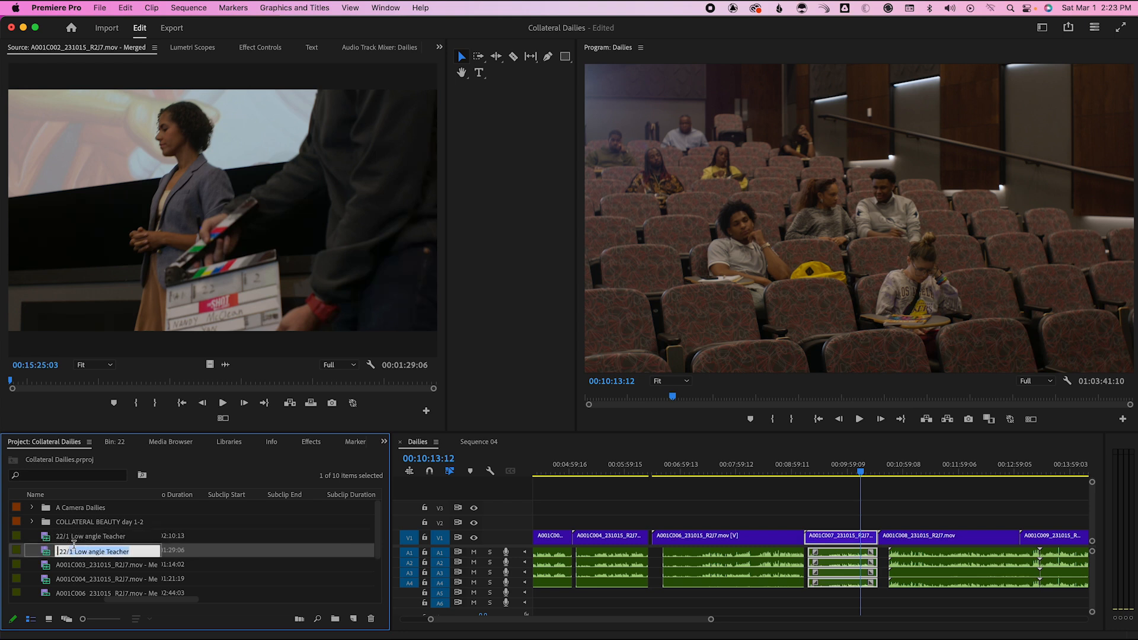
left_click(78, 552)
key("Return")
Check the merged A001C003 clip's slate and rename the clip as 22/3 Low angle Teacher
double_click(84, 563)
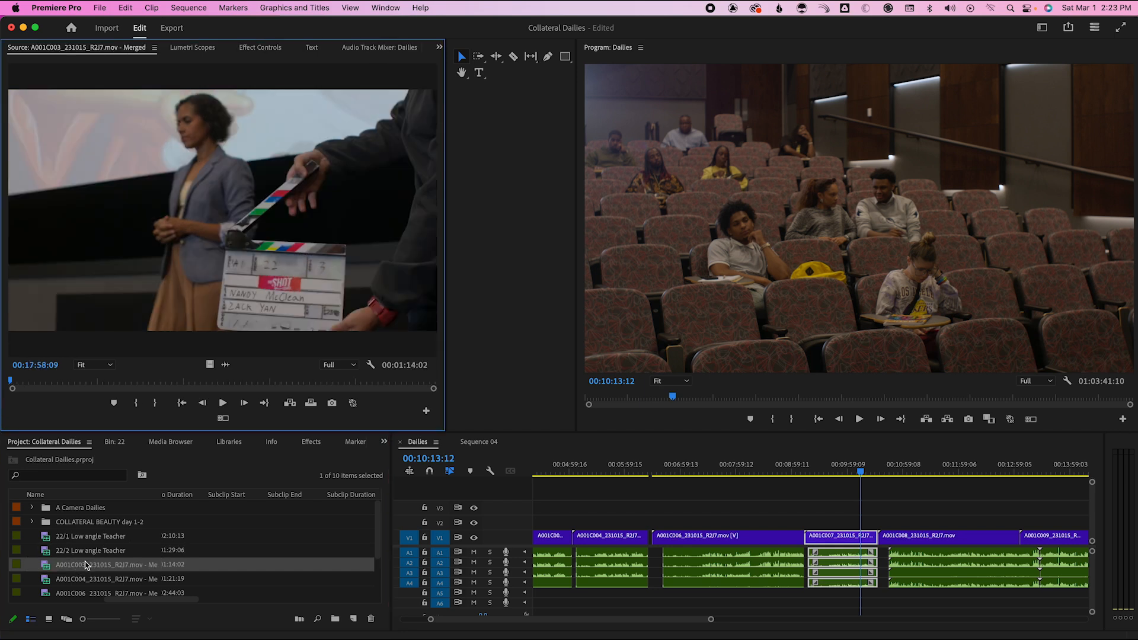
left_click(89, 562)
key("super+v")
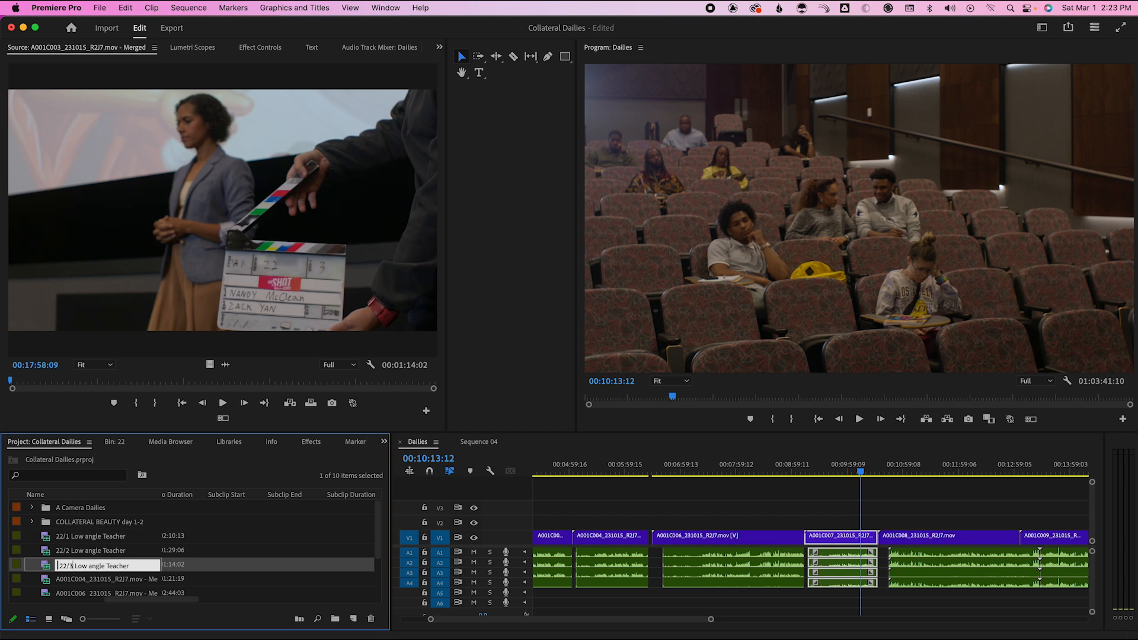
key("Return")
Preview the framing of the merged A001C004 clip and rename it as 22a/1 Low angle Teacher MS
scroll(87, 570, "down", 2)
double_click(73, 537)
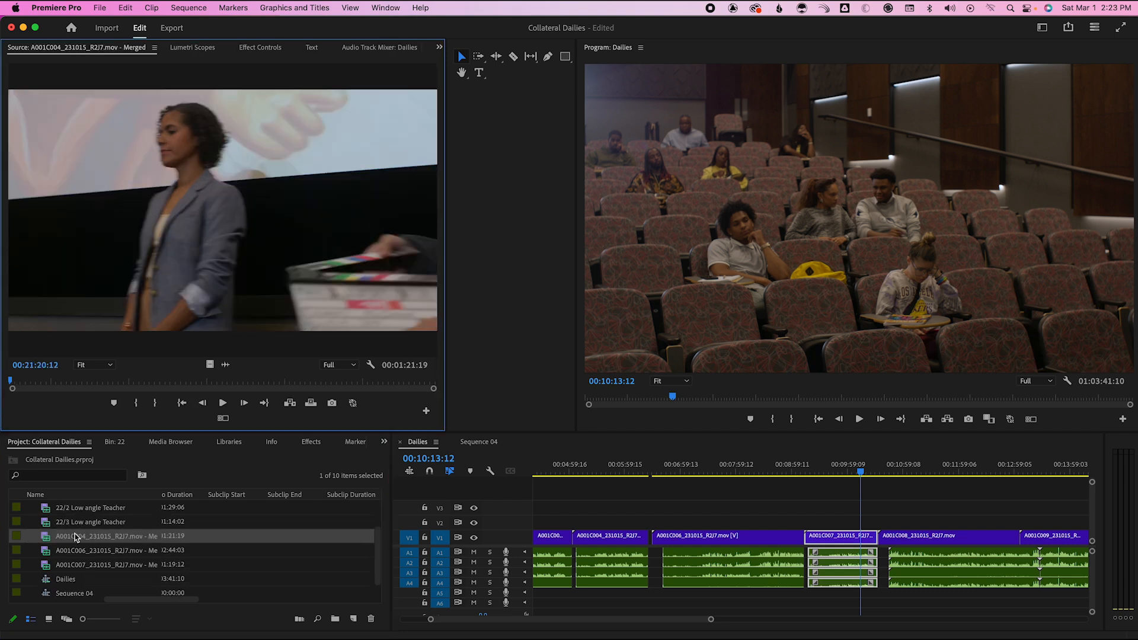
left_click_drag(97, 378, 116, 380)
left_click(90, 537)
key("super+v")
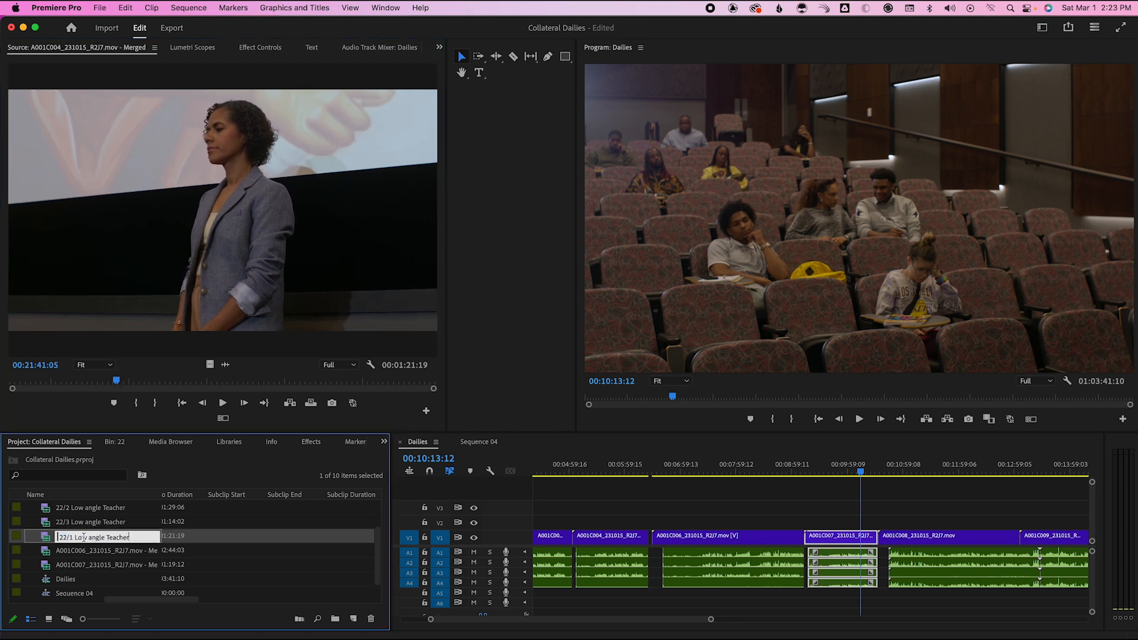
left_click(67, 537)
type("a")
key("Return")
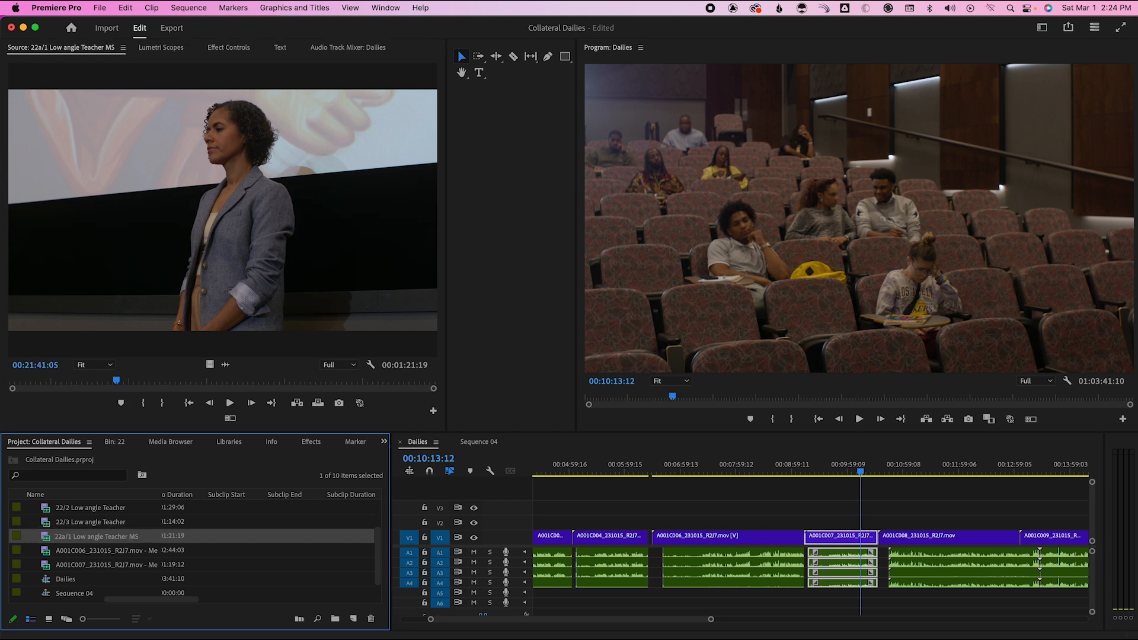
Find the slate in the merged A001C006 clip and rename the clip as 22b/2 OTS on Students
double_click(48, 556)
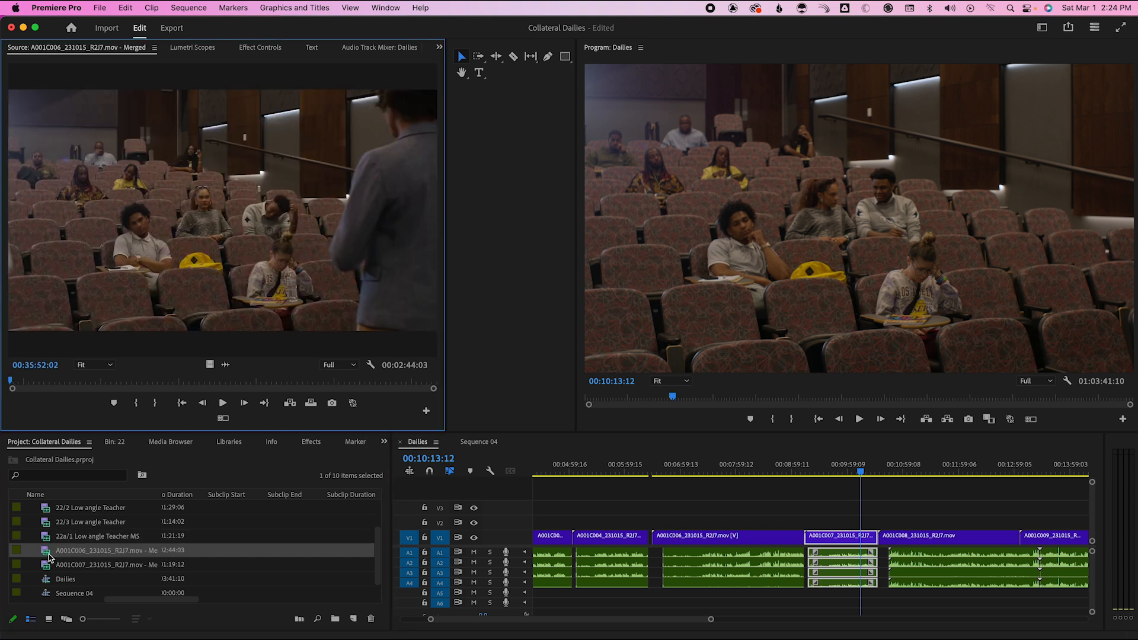
left_click(89, 551)
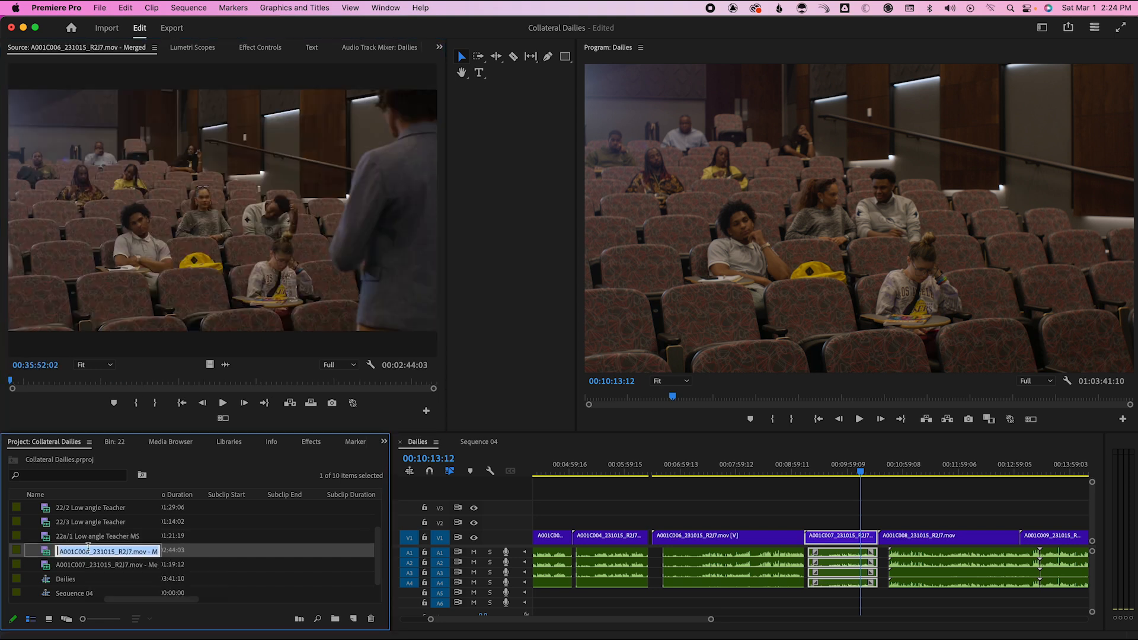
left_click(18, 381)
left_click_drag(20, 382, 25, 381)
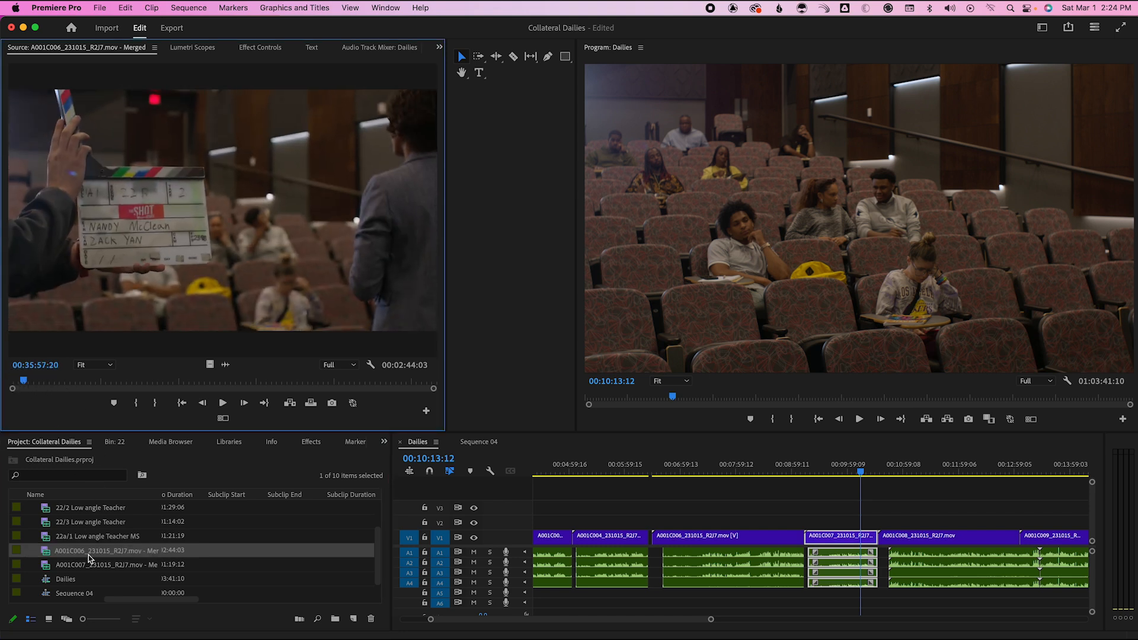
left_click(75, 550)
type("22b/2 OTS on Students")
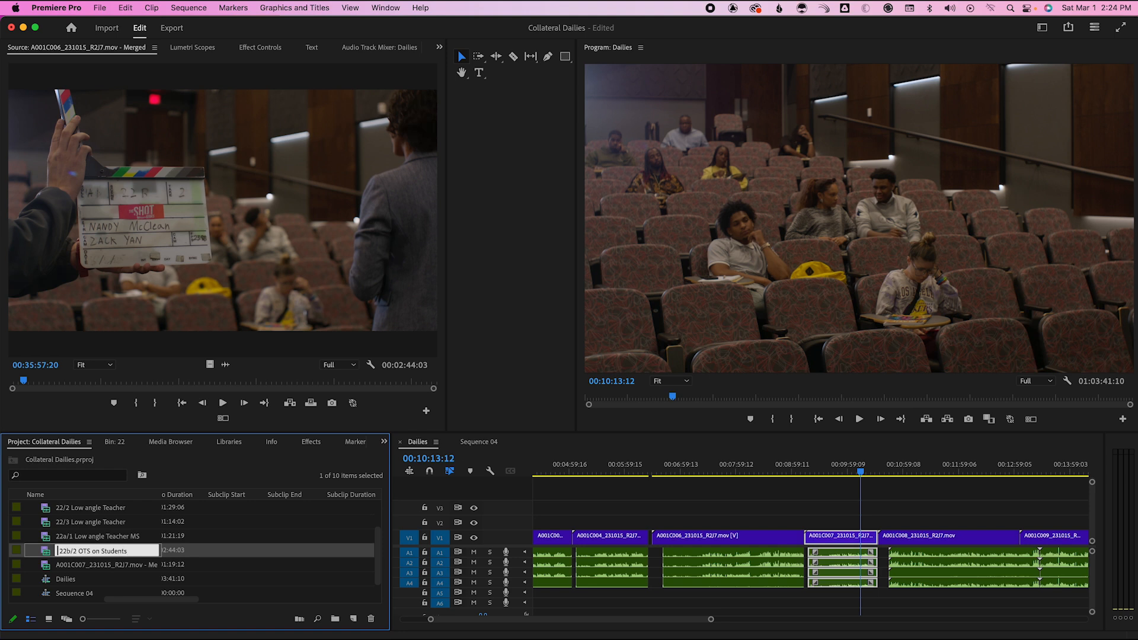
Preview the merged A001C007 clip and rename it as 22b/2 OTS on Students focus on teacher, reusing the previous clip's name
key("super+a")
key("super+c")
double_click(50, 563)
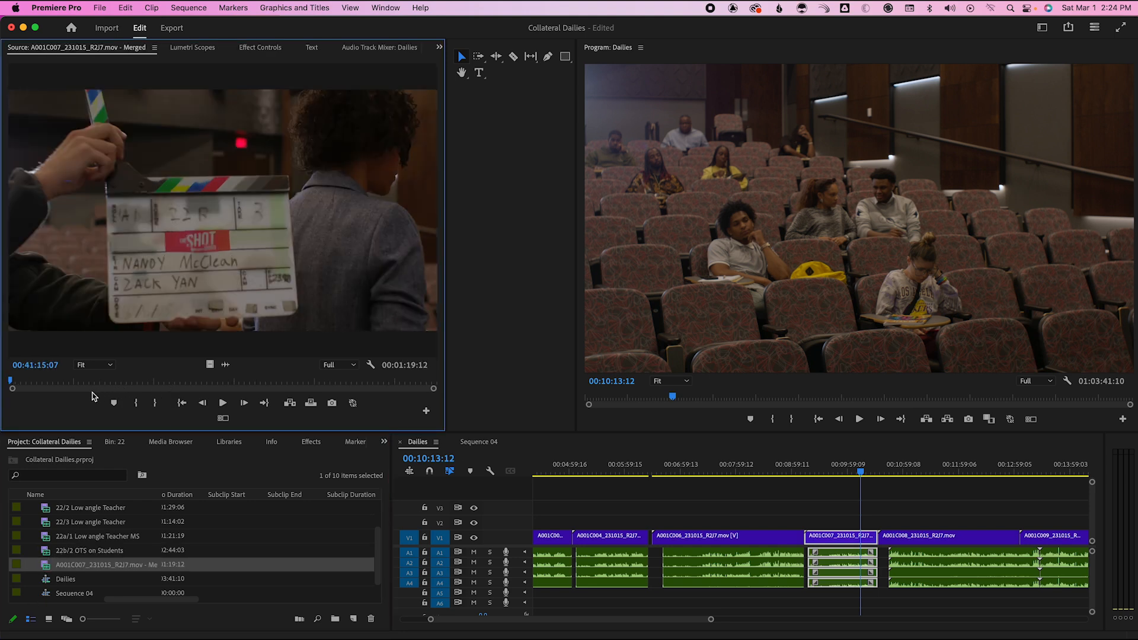
left_click_drag(70, 380, 230, 383)
left_click(93, 569)
key("super+v")
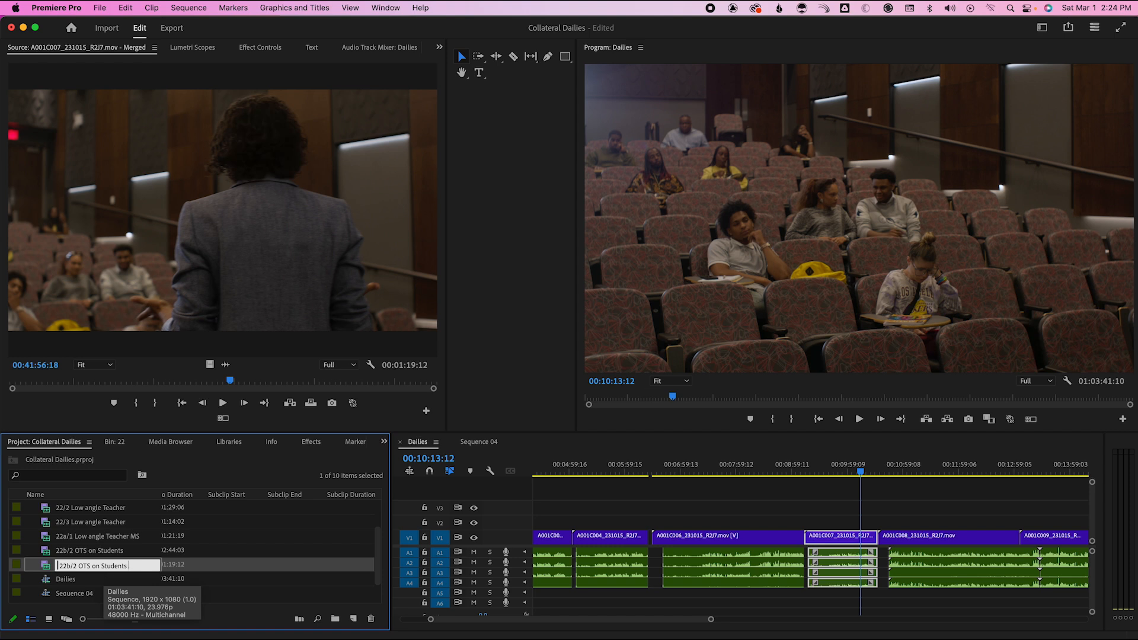
type("focus on teacher")
key("Tab")
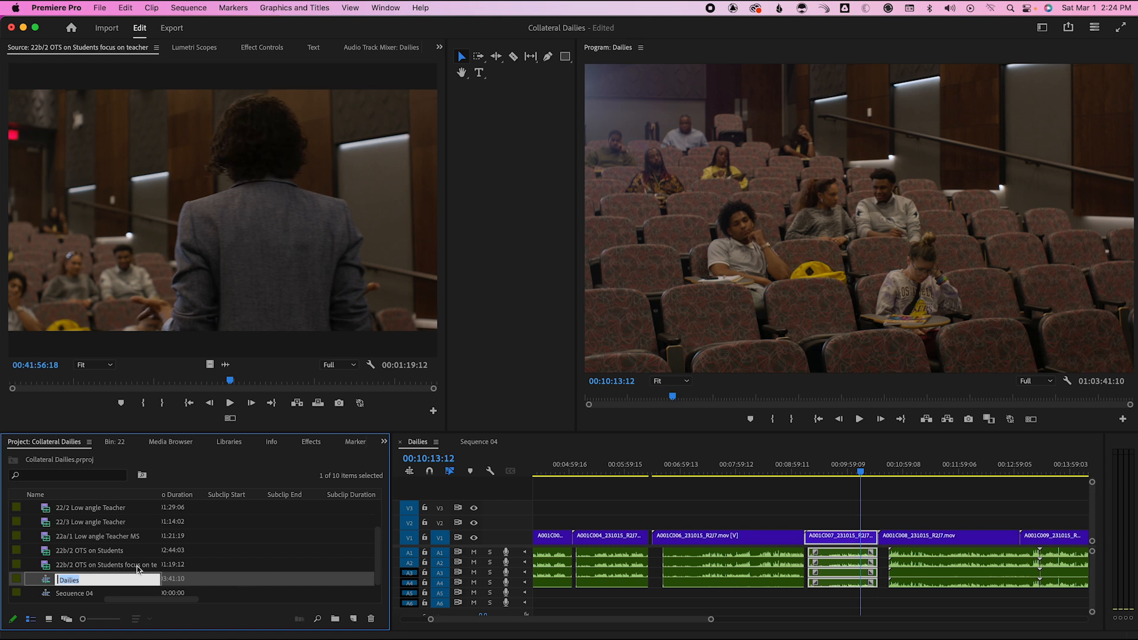
Switch to Sequence 04 and play the 22/1 Low angle Teacher clip in the source viewer, starting beyond its slate
scroll(138, 569, "up", 2)
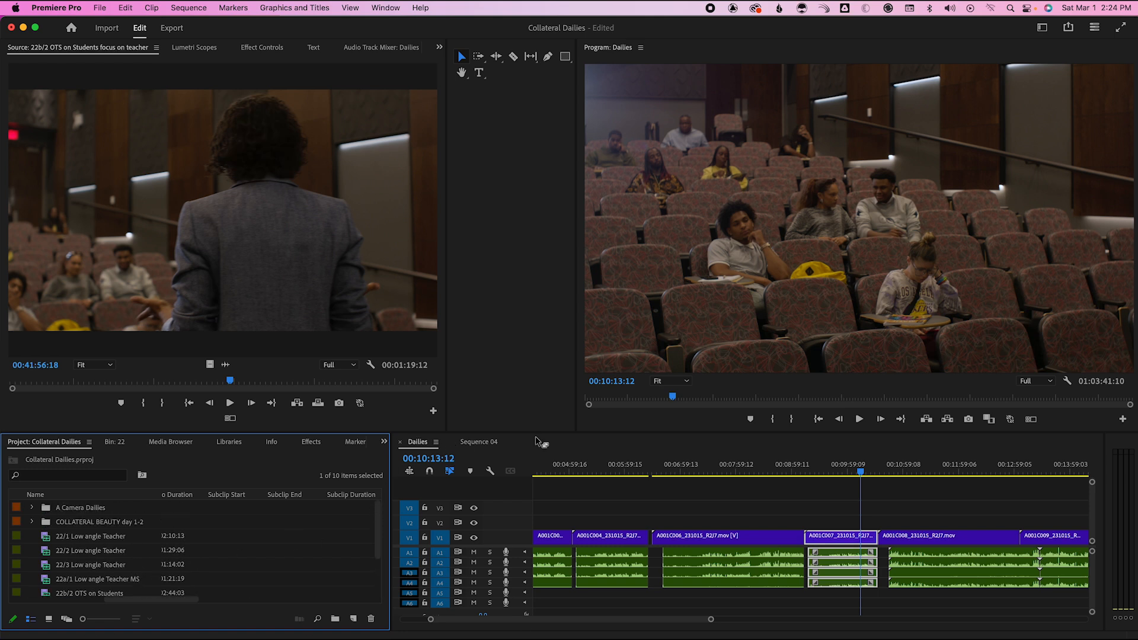
left_click(478, 443)
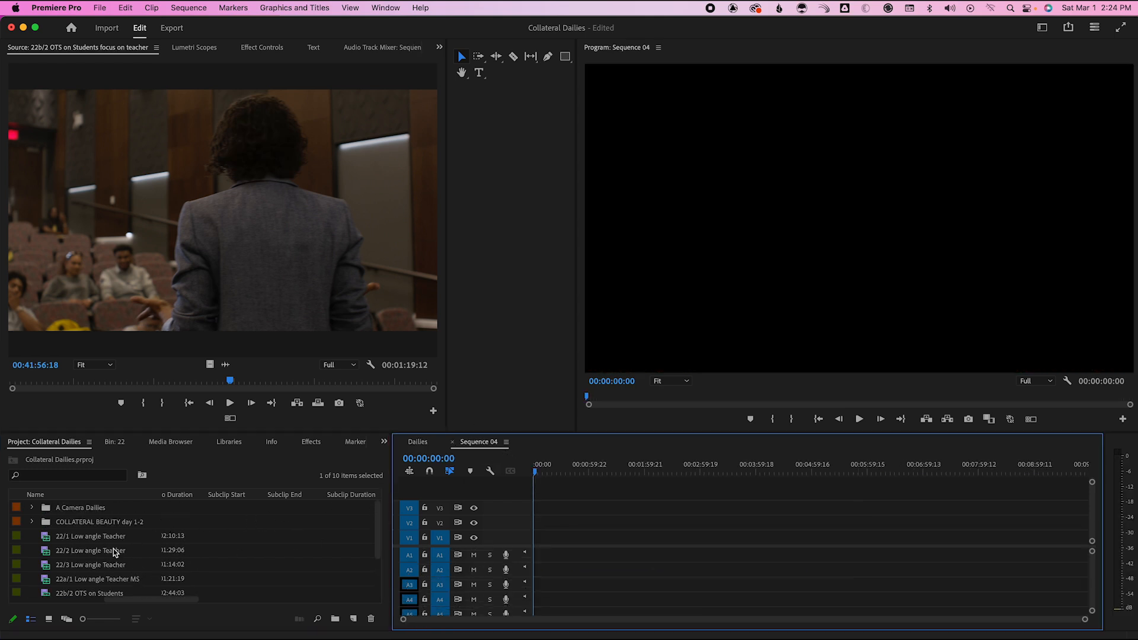
left_click(83, 563)
double_click(48, 541)
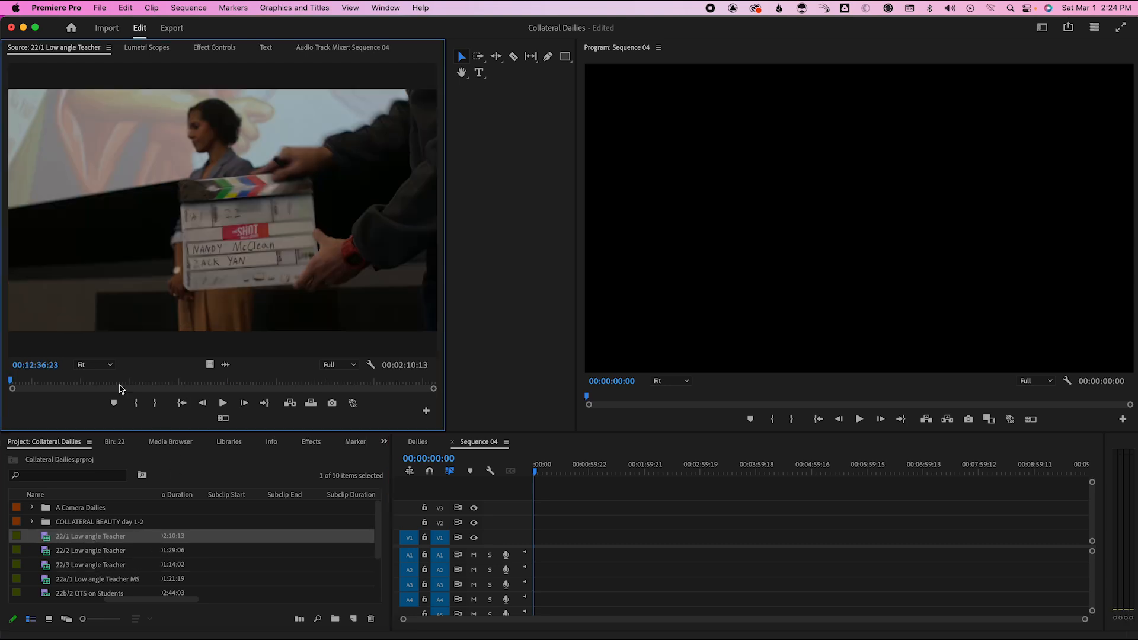
mouse_move(76, 382)
left_mouse_down()
mouse_move(110, 386)
mouse_move(61, 386)
left_mouse_up()
key("space")
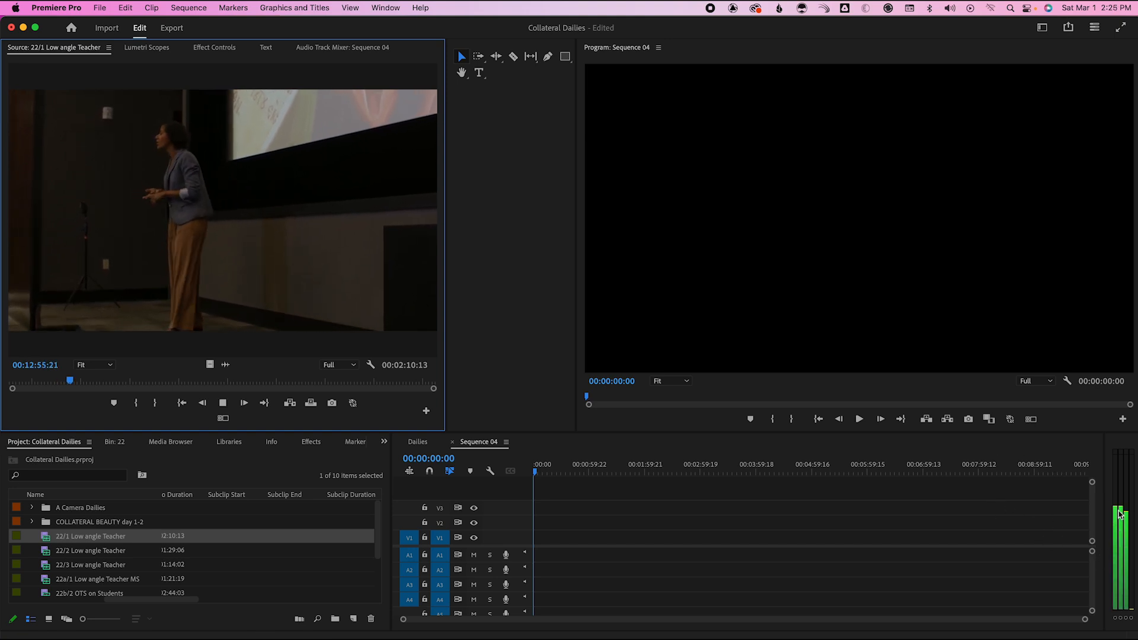
key("space")
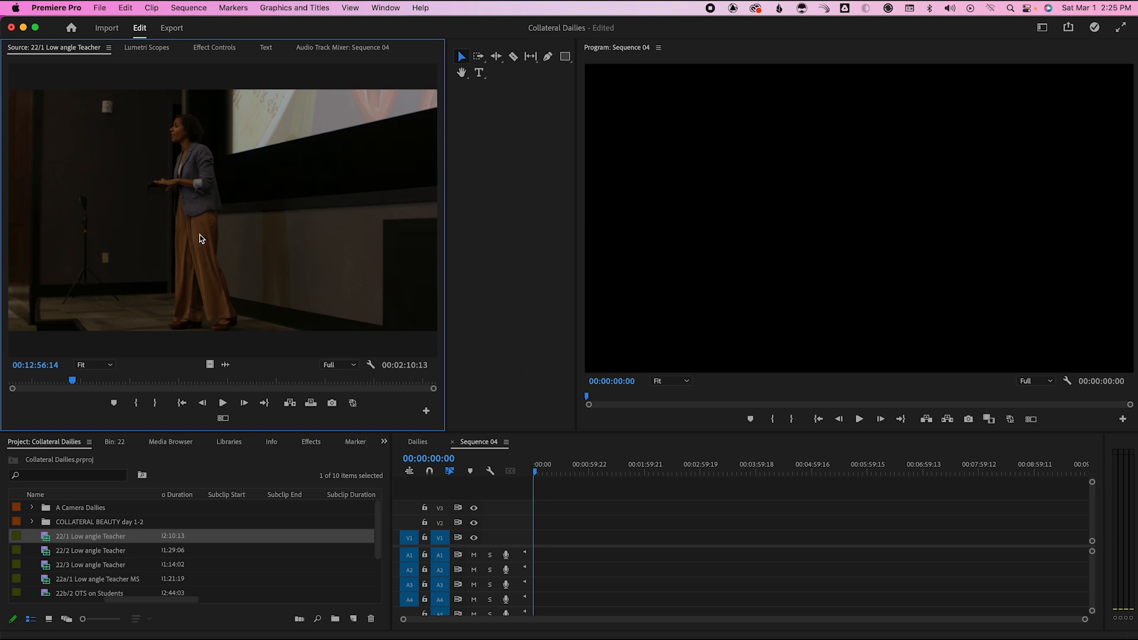
Mark a 00:00:02:15 range of 22/1 Low angle Teacher and place it near the start of Sequence 04, changing the sequence settings to match
key("i")
key("space")
key("space")
key("o")
left_click_drag(208, 277, 536, 541)
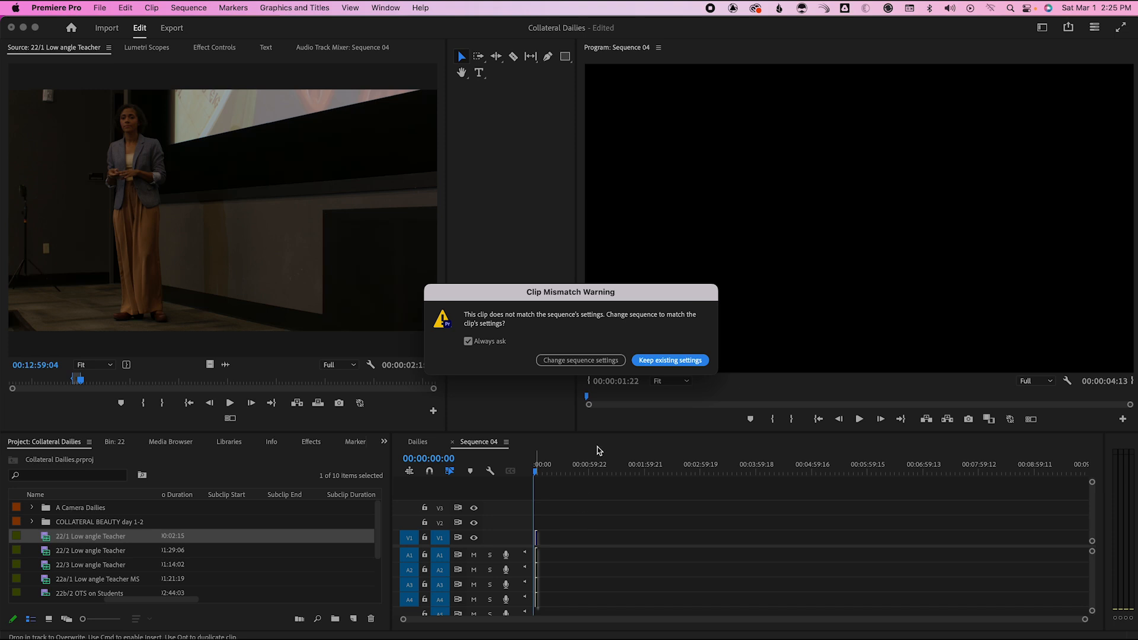
left_click(567, 362)
key("=")
key("=")
key("=")
key("=")
key("=")
left_click(606, 462)
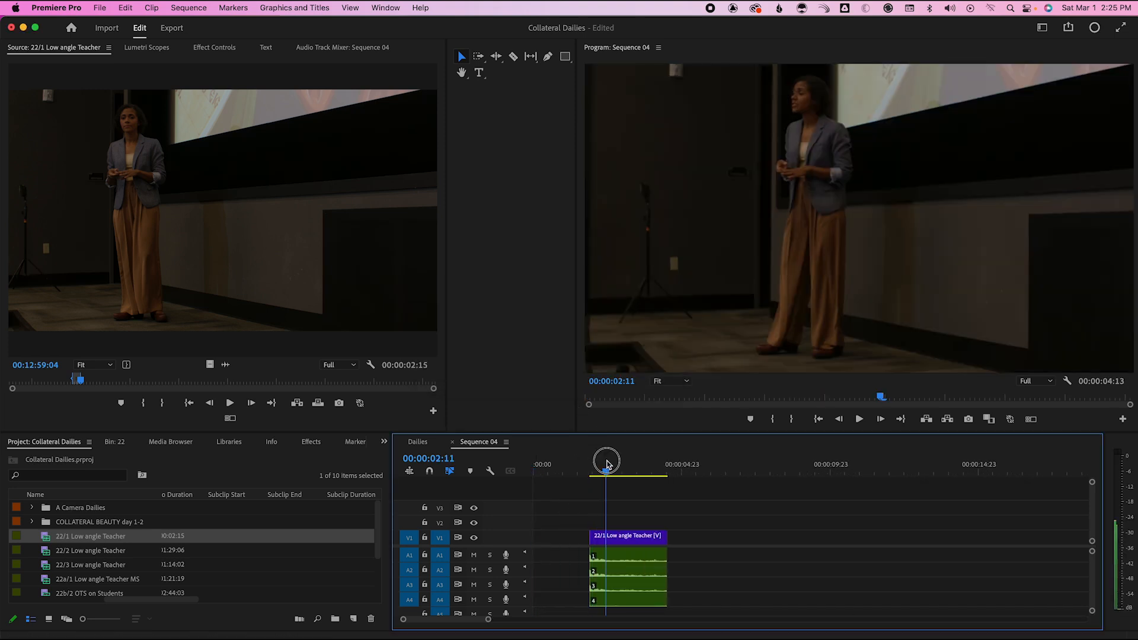
Open the timeline's 22/1 Low angle Teacher clip in the source viewer and mark an earlier-shifted 00:00:17:23 range
left_click(634, 540)
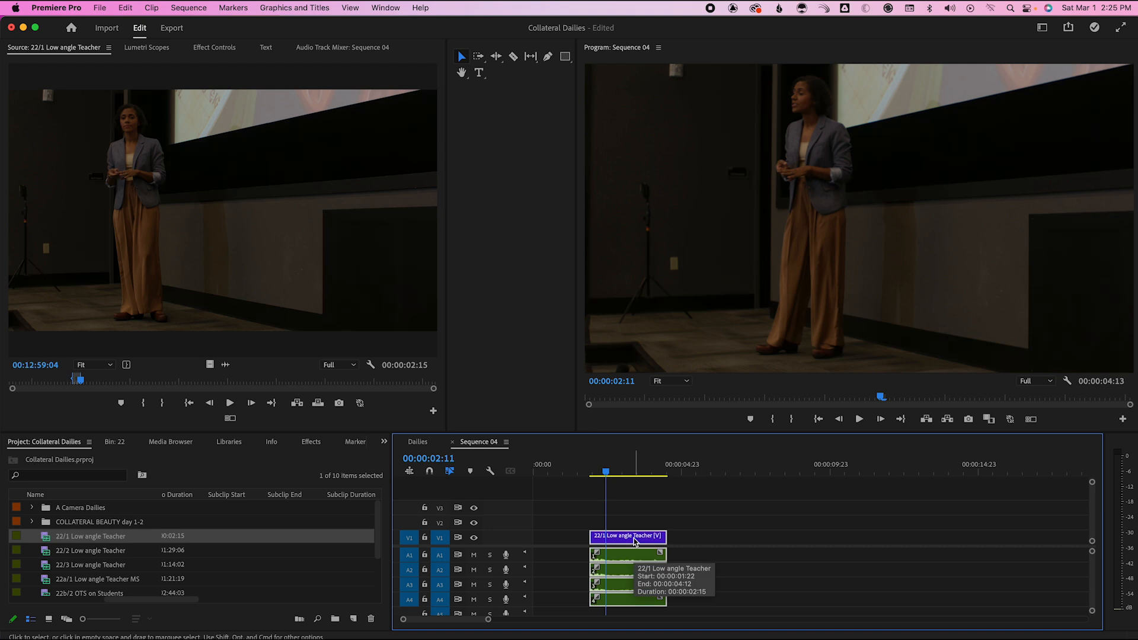
double_click(634, 541)
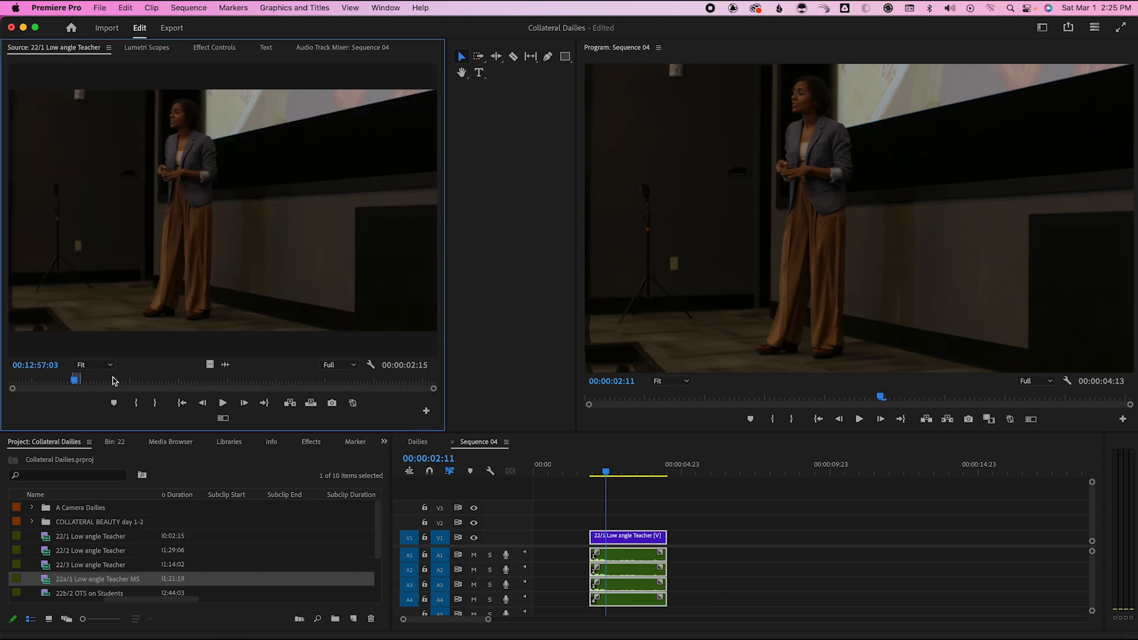
left_click(128, 381)
left_click(158, 381)
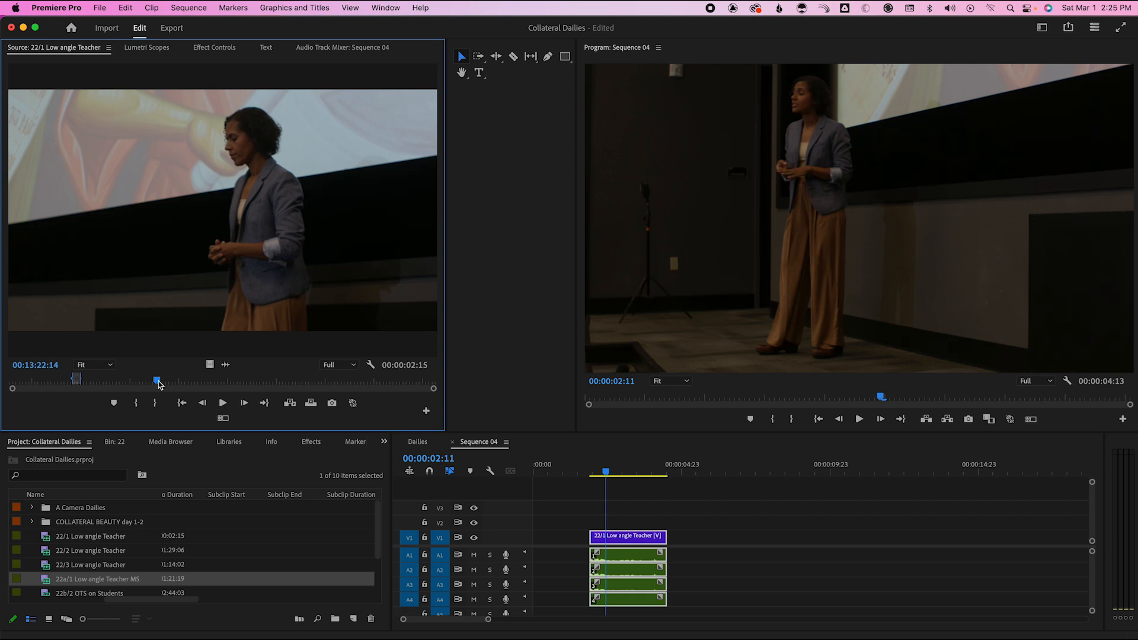
key("i")
left_click(216, 381)
key("o")
left_click_drag(183, 381, 130, 386)
left_click_drag(216, 381, 265, 382)
left_click(648, 500)
left_click(627, 538)
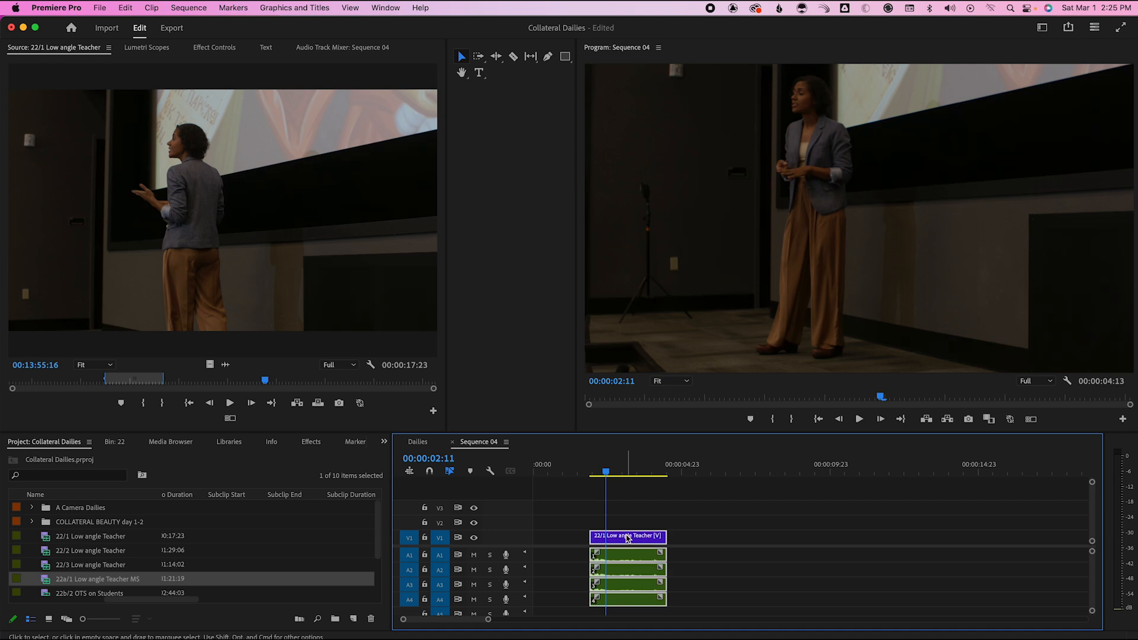
left_click(192, 539)
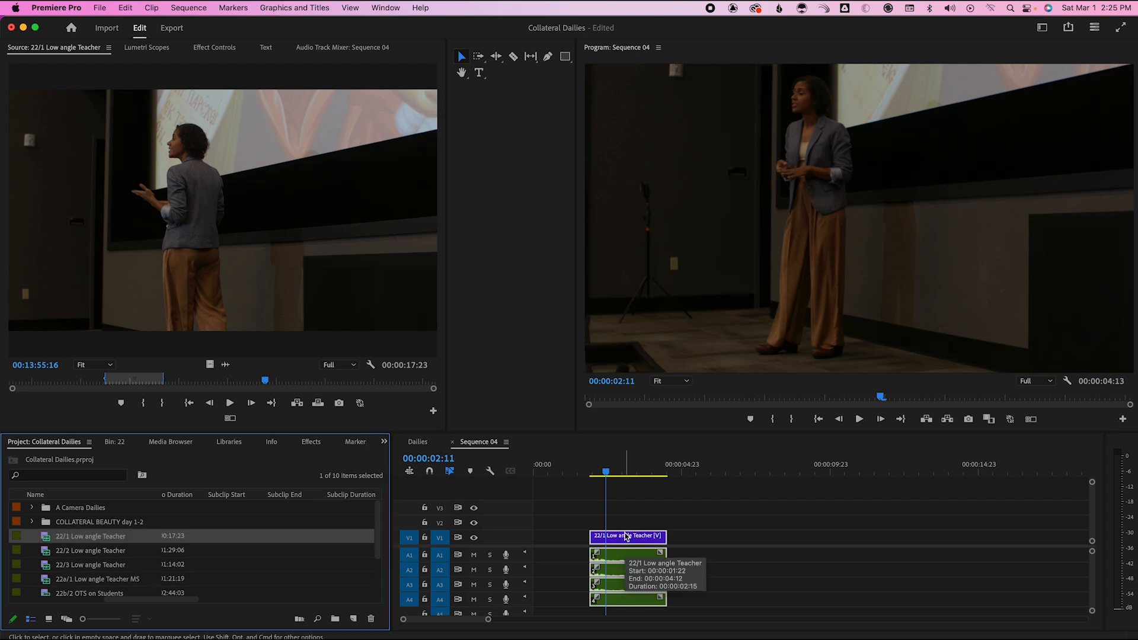
Open 22/2 Low angle Teacher, switch to 22/3 Low angle Teacher, and mark a 00:00:03:02 range in the latter
left_click(49, 557)
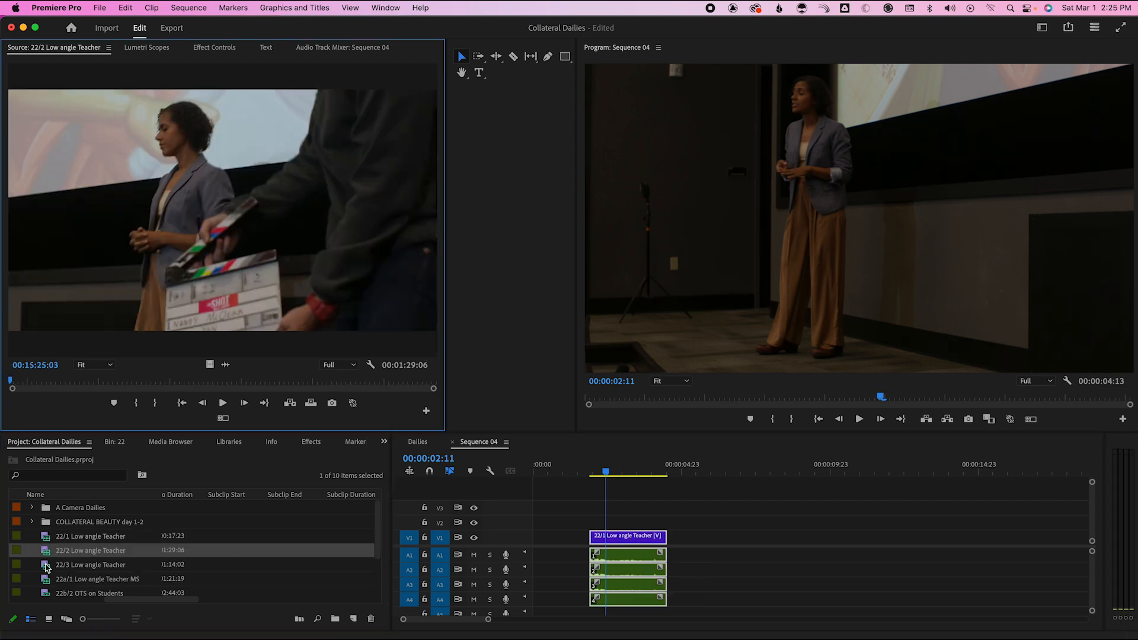
left_click(48, 567)
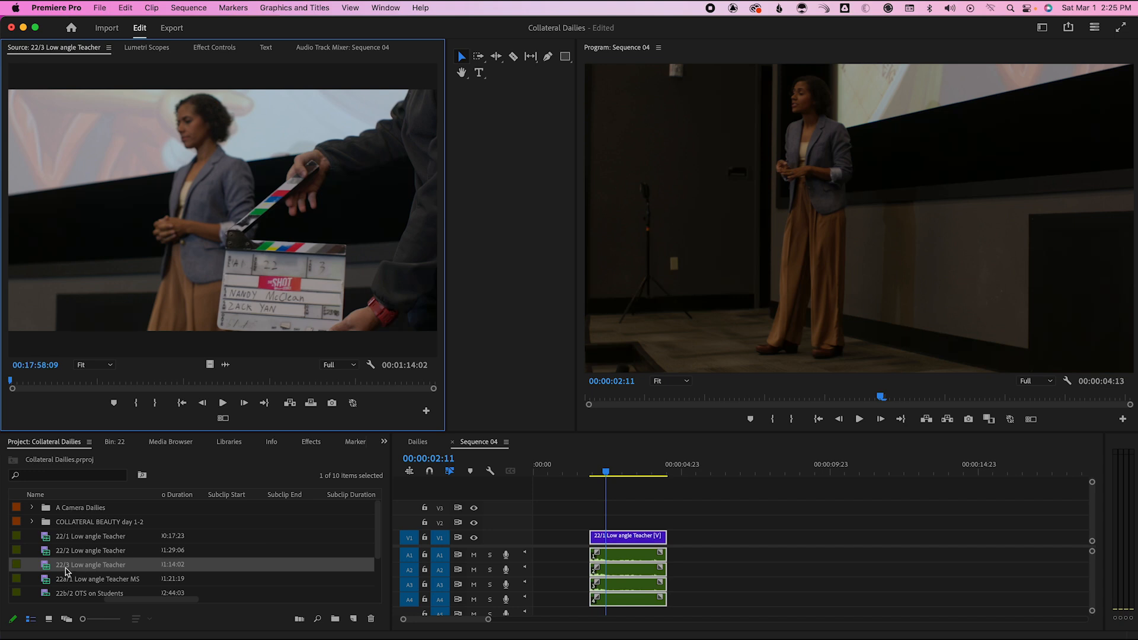
left_click_drag(150, 384, 169, 380)
key("i")
key("space")
key("o")
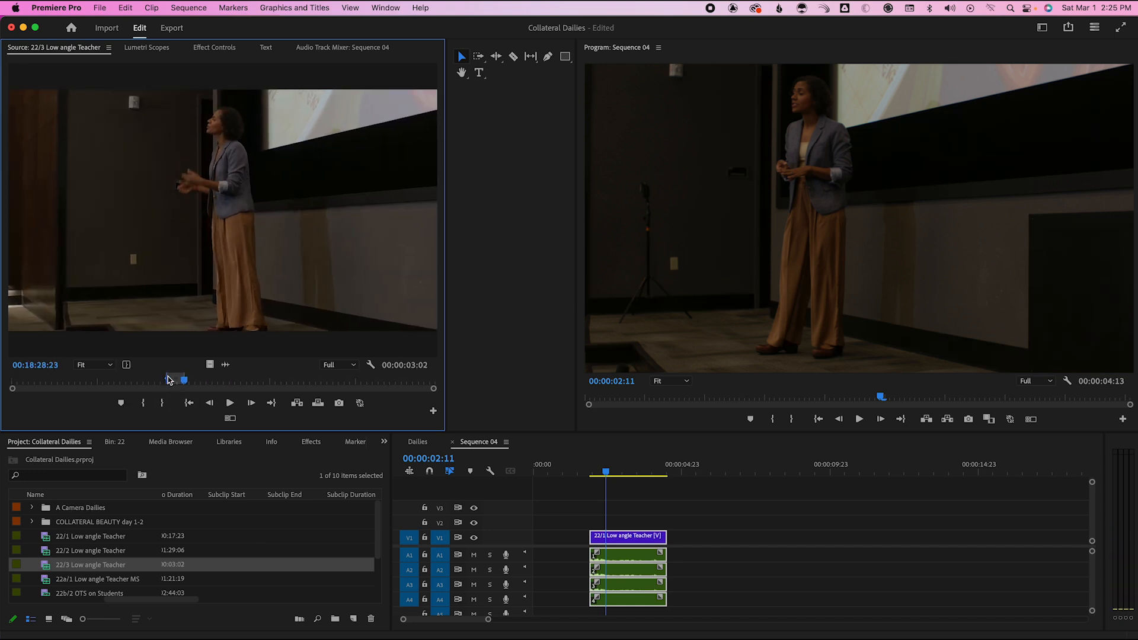
Group all six merged clips into a new bin named Synched Dalies and collapse the bin
left_click(96, 540)
scroll(96, 539, "down", 3)
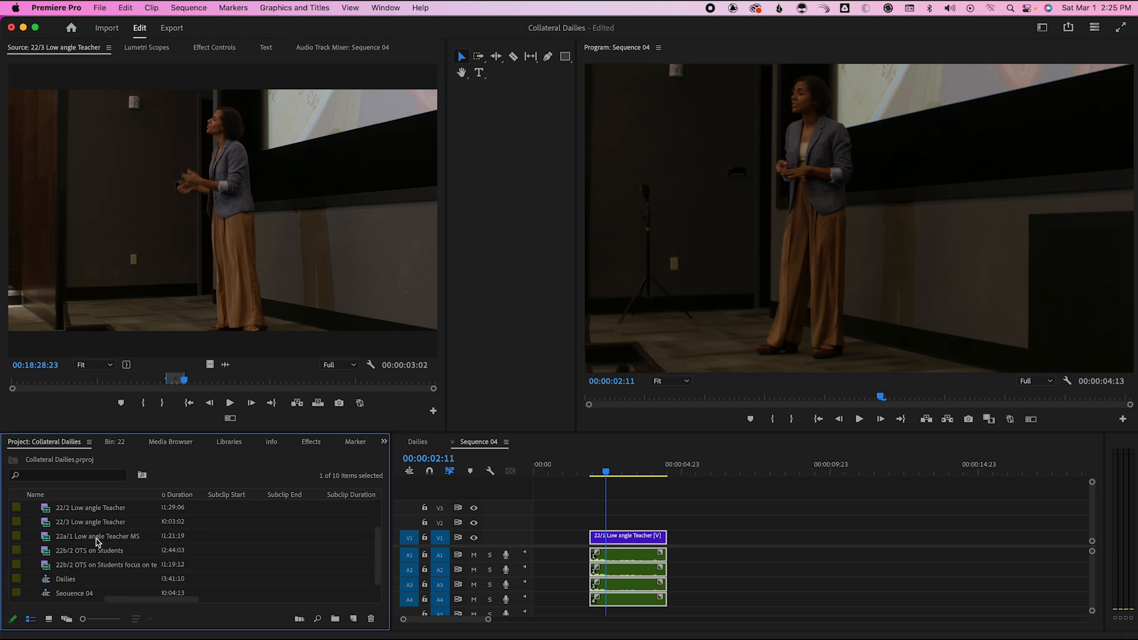
left_click(83, 568, "shift")
right_click(83, 568)
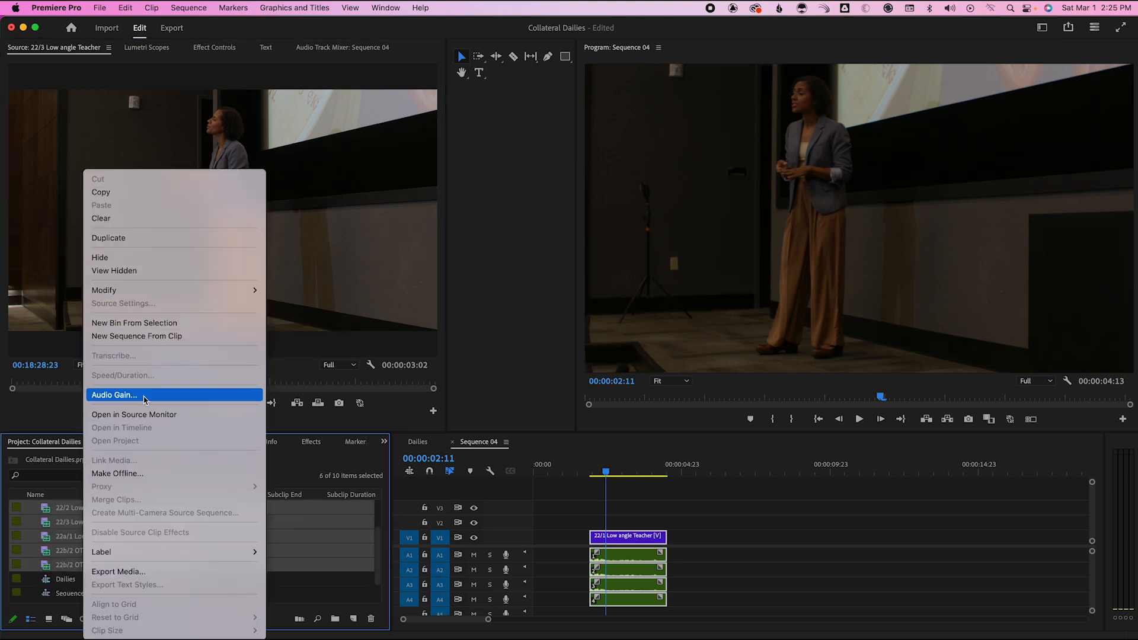
left_click(142, 323)
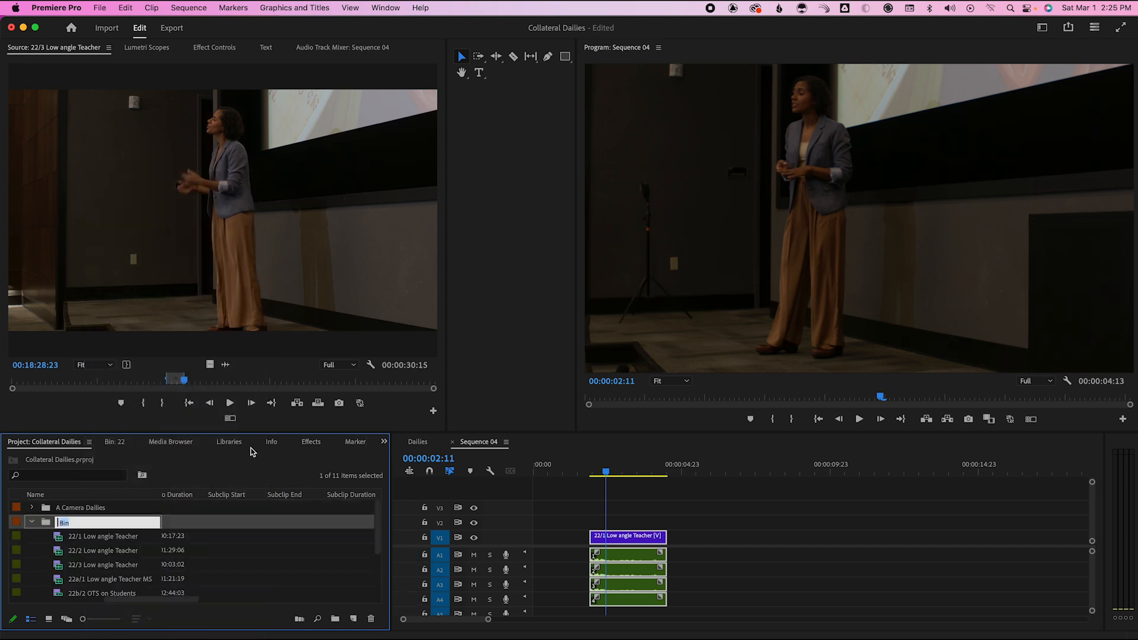
type("Synched Dailies")
key("Return")
left_click(32, 522)
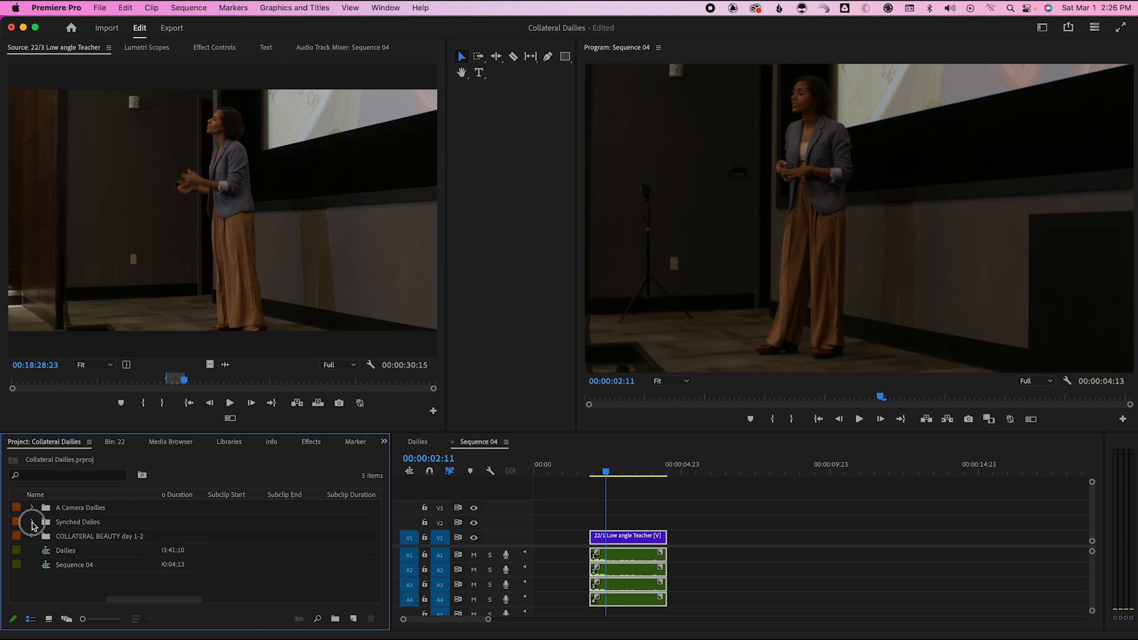
left_click(33, 523)
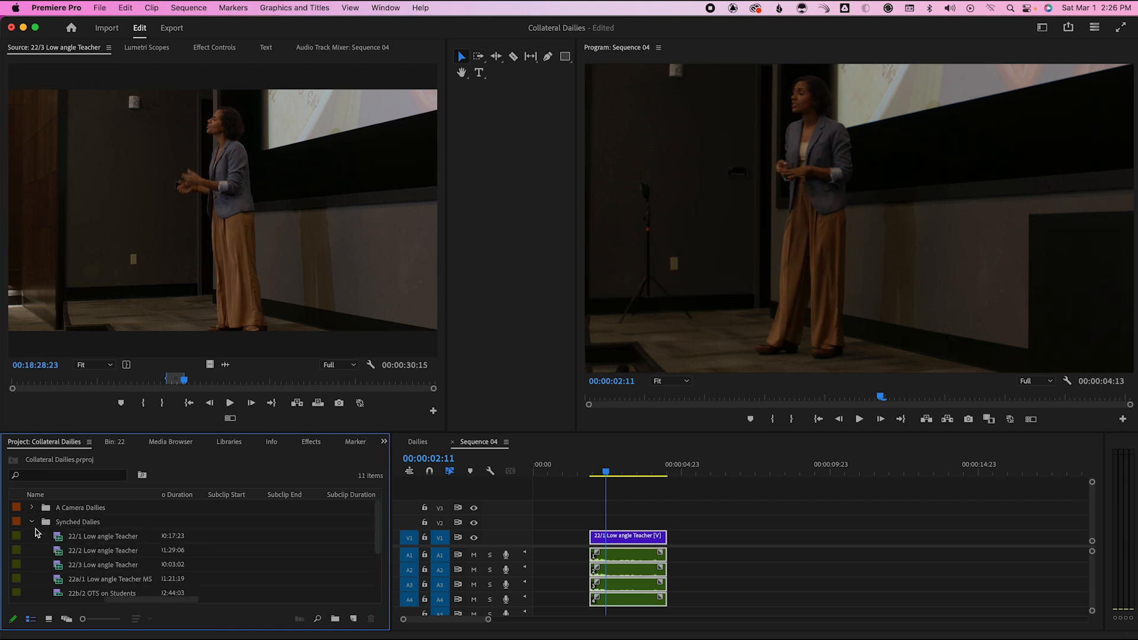
left_click(32, 522)
Delete the A Camera Dailies bin together with its clip references in the sequences
left_click(77, 509)
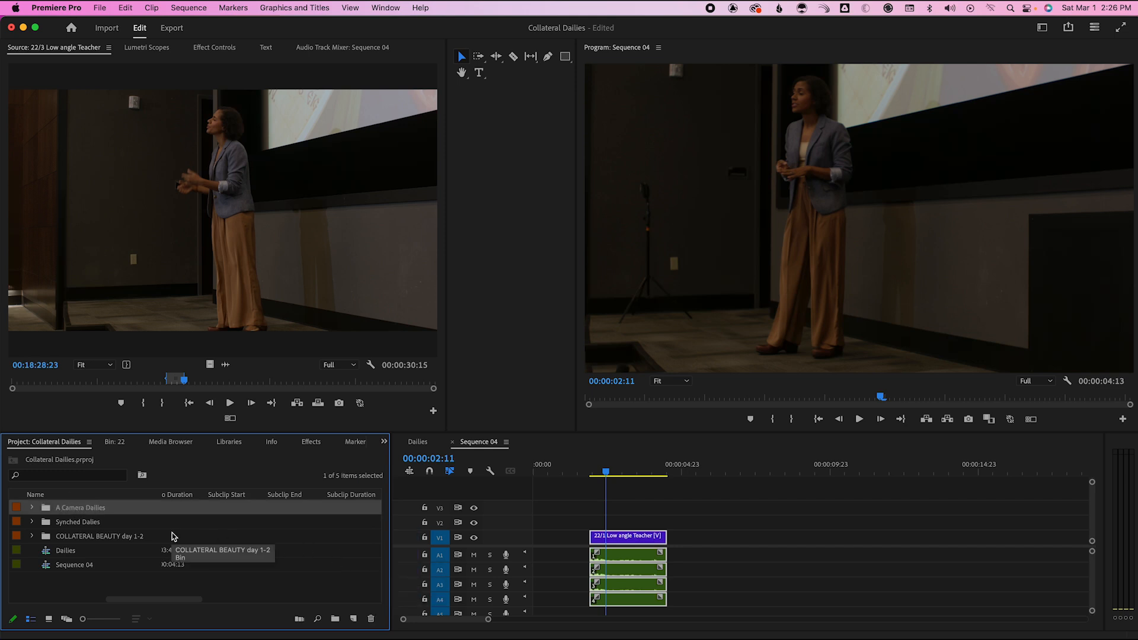
key("Delete")
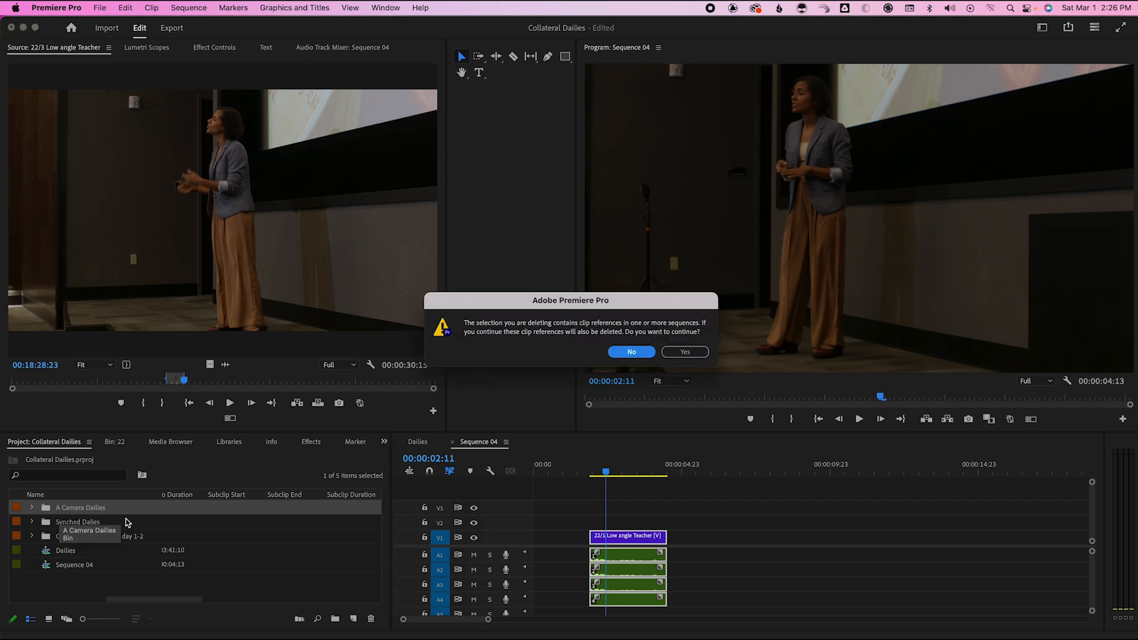
left_click(688, 352)
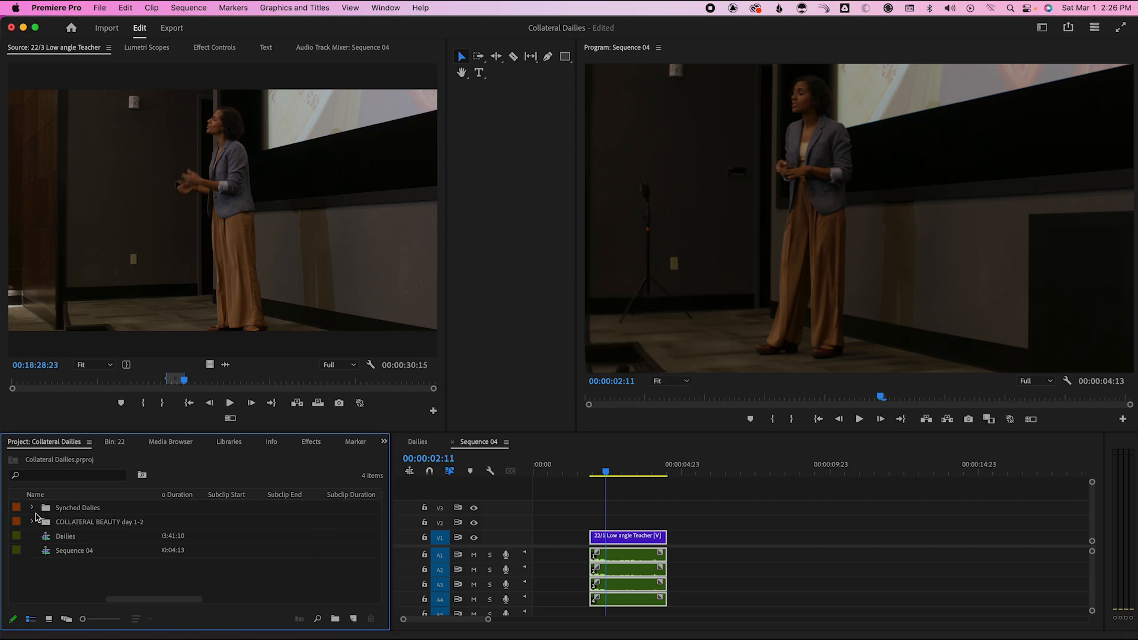
Check the merged 22a/1 Low angle Teacher MS and 22b/2 OTS on Students clips from the Synched Dalies bin in the source viewer
left_click(32, 508)
double_click(83, 565)
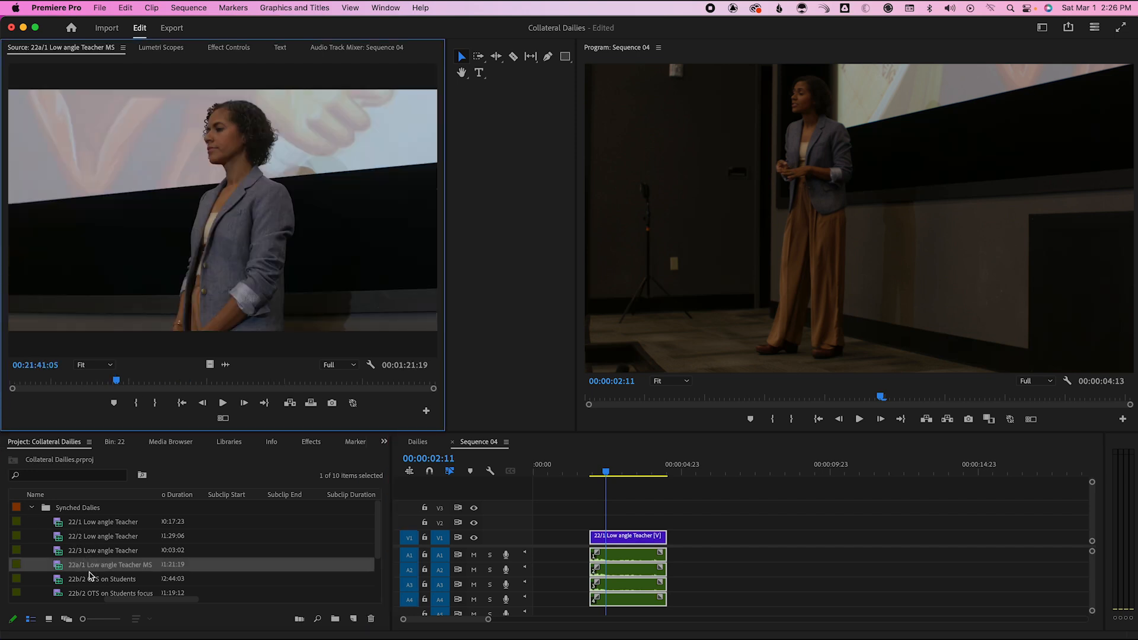
left_click(93, 579)
double_click(94, 579)
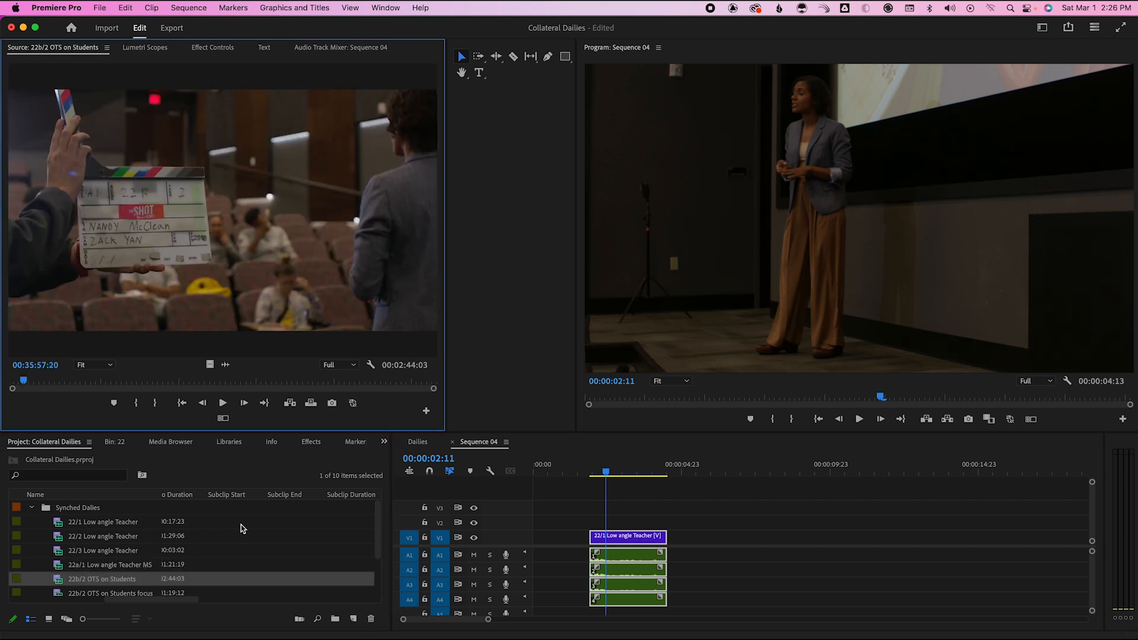
left_click(32, 508)
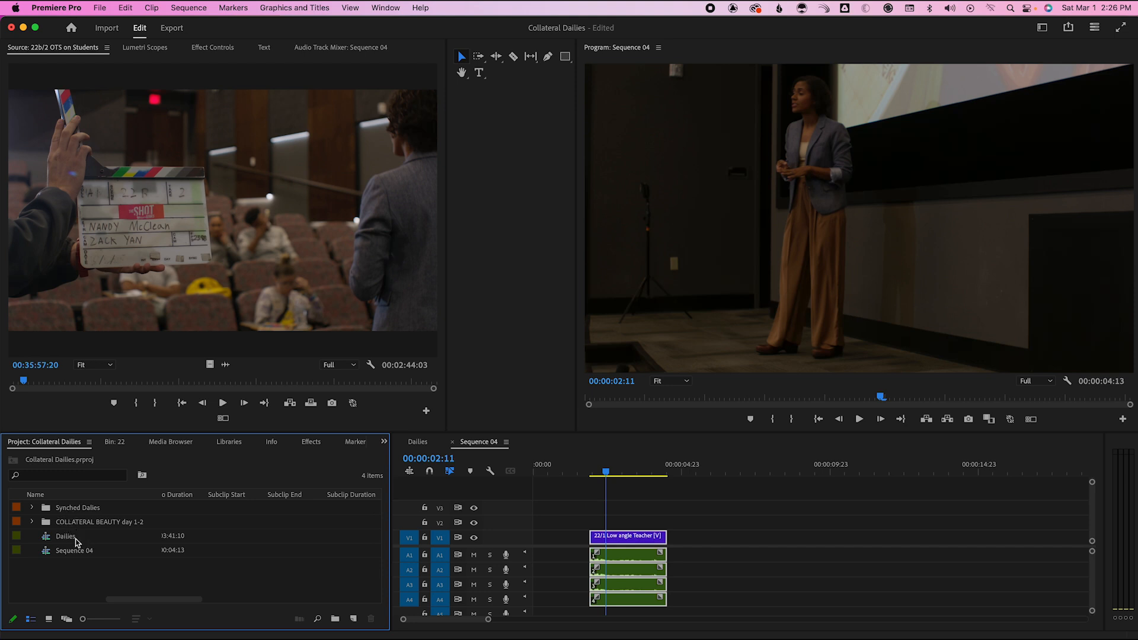
Undo the deletion of the A Camera Dailies bin and deselect the timeline clip
key("super+z")
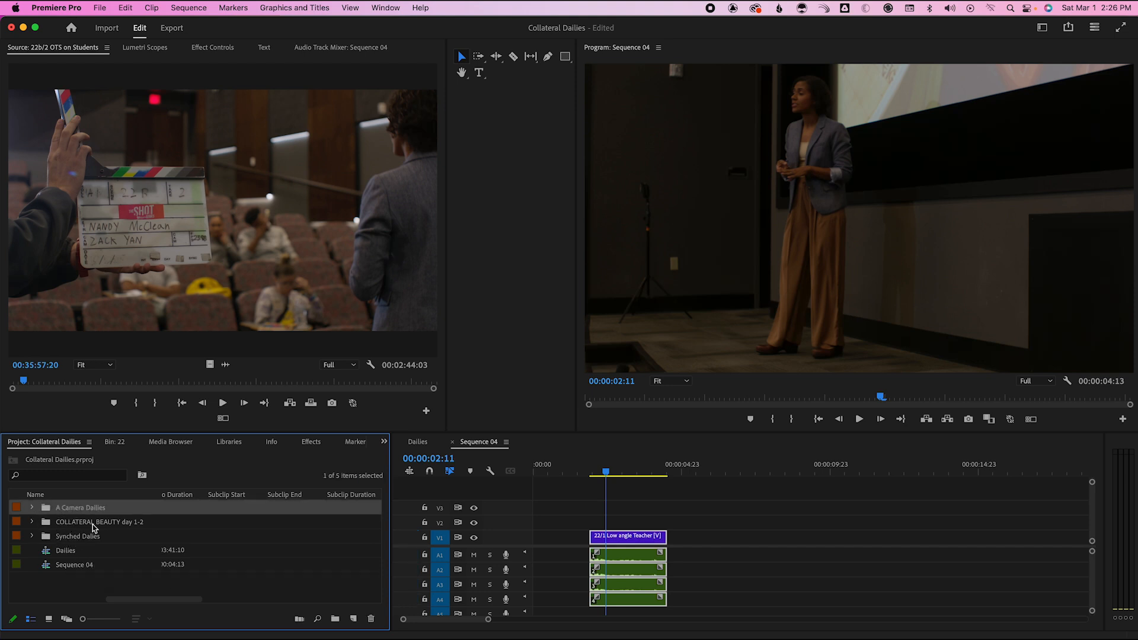
left_click(626, 517)
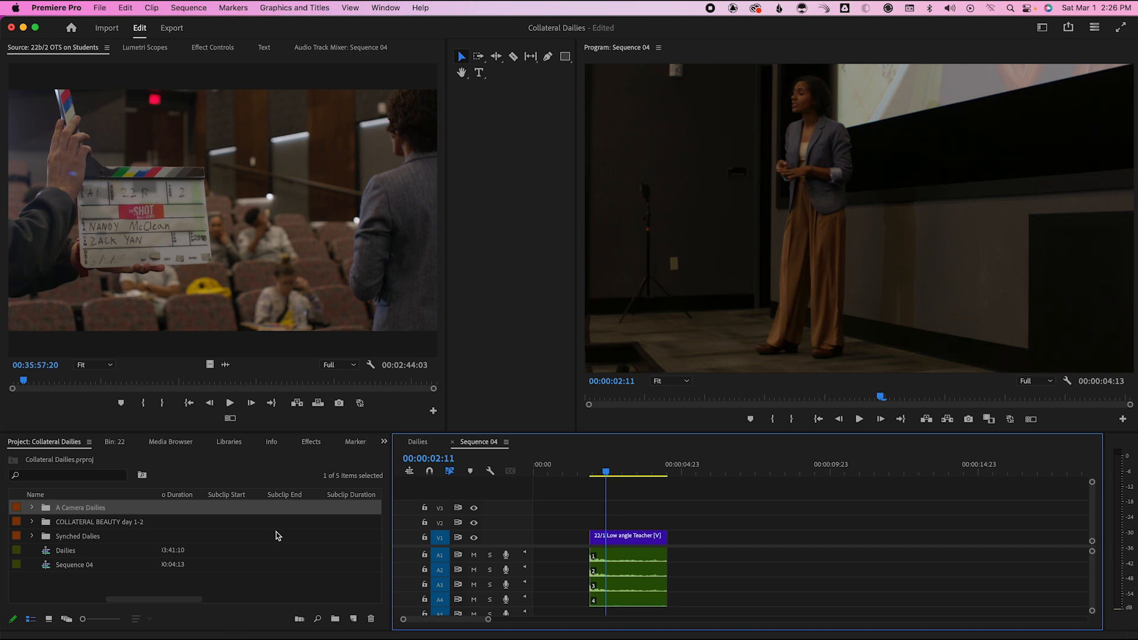
Group the six clips inside Synched Dalies into a new sub-bin named 22 and collapse it
left_click(92, 537)
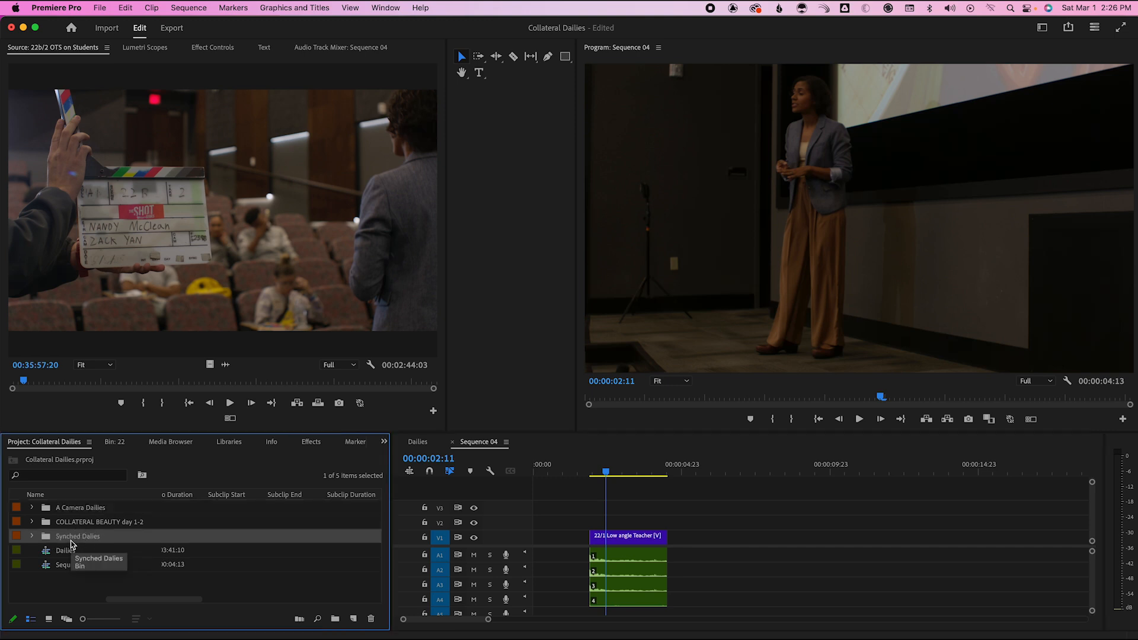
left_click(32, 536)
left_click(93, 550)
scroll(85, 566, "down", 3)
left_click(79, 580, "shift")
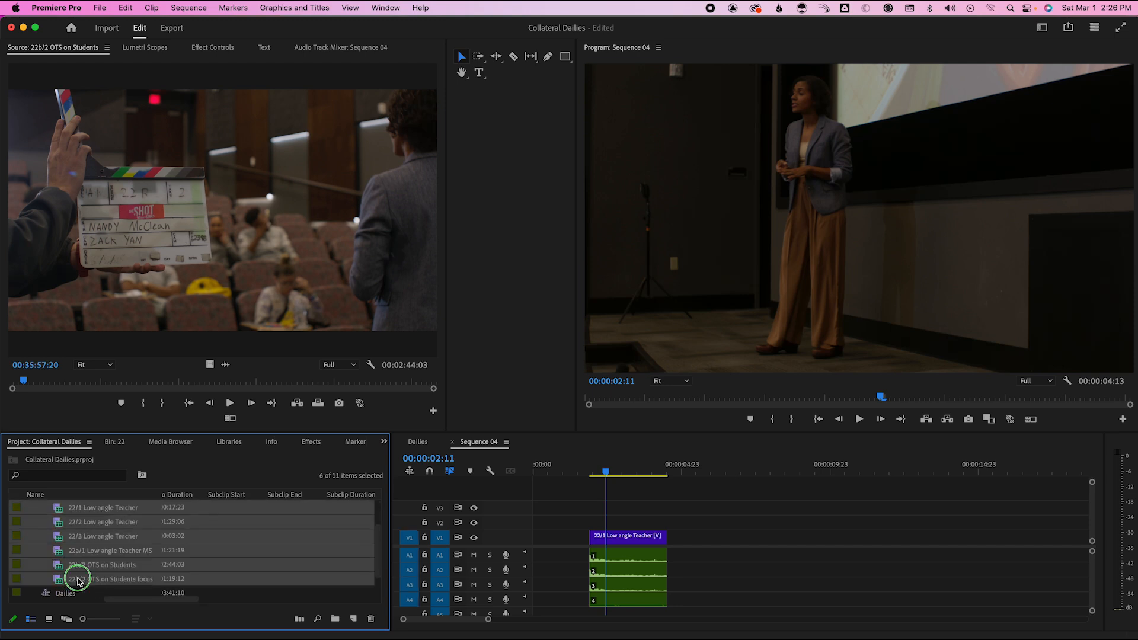
right_click(79, 580)
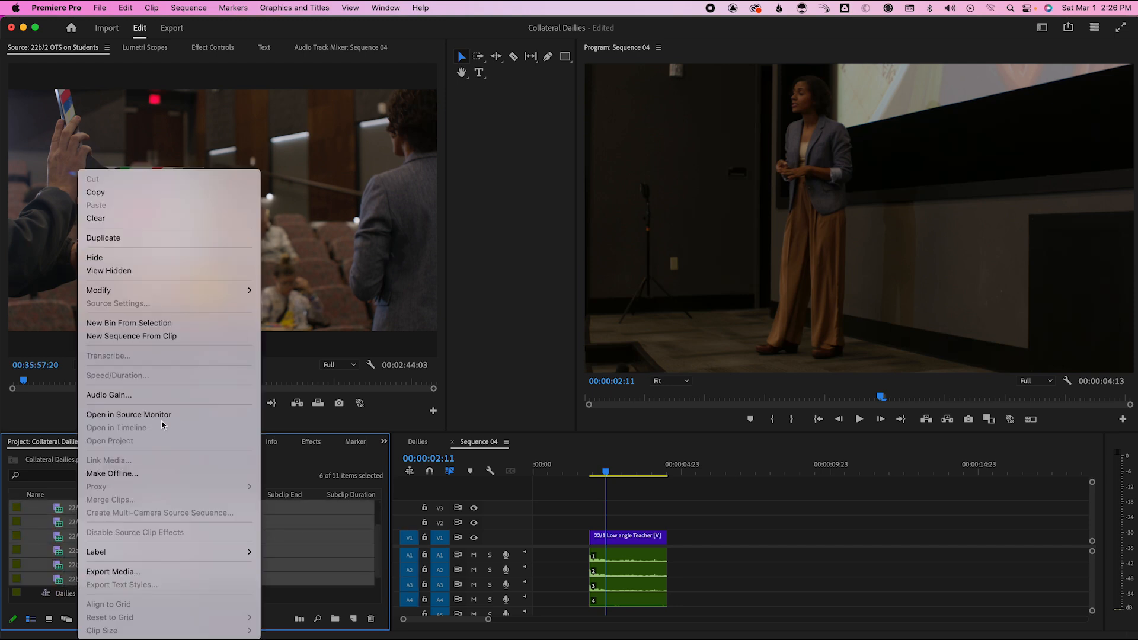
left_click(146, 325)
type("22")
key("Return")
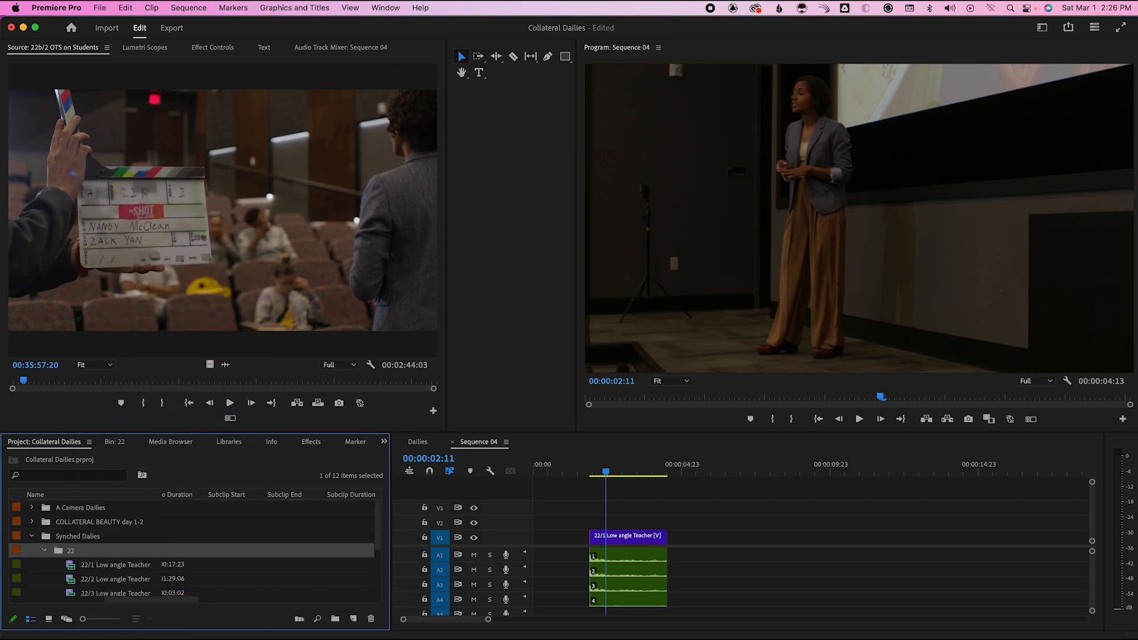
left_click(43, 550)
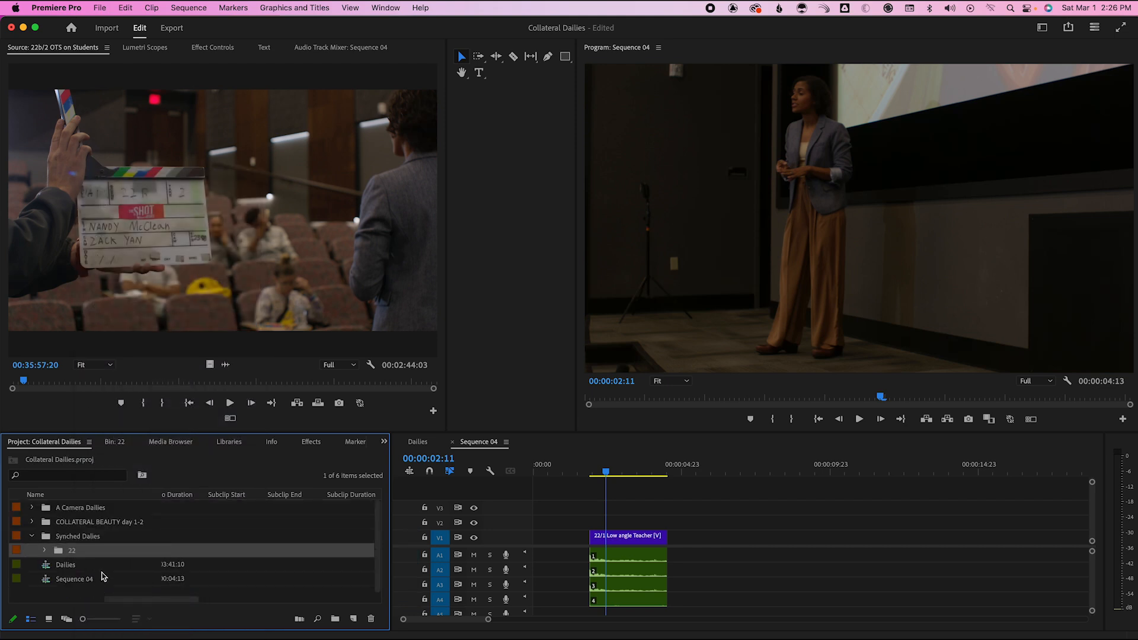